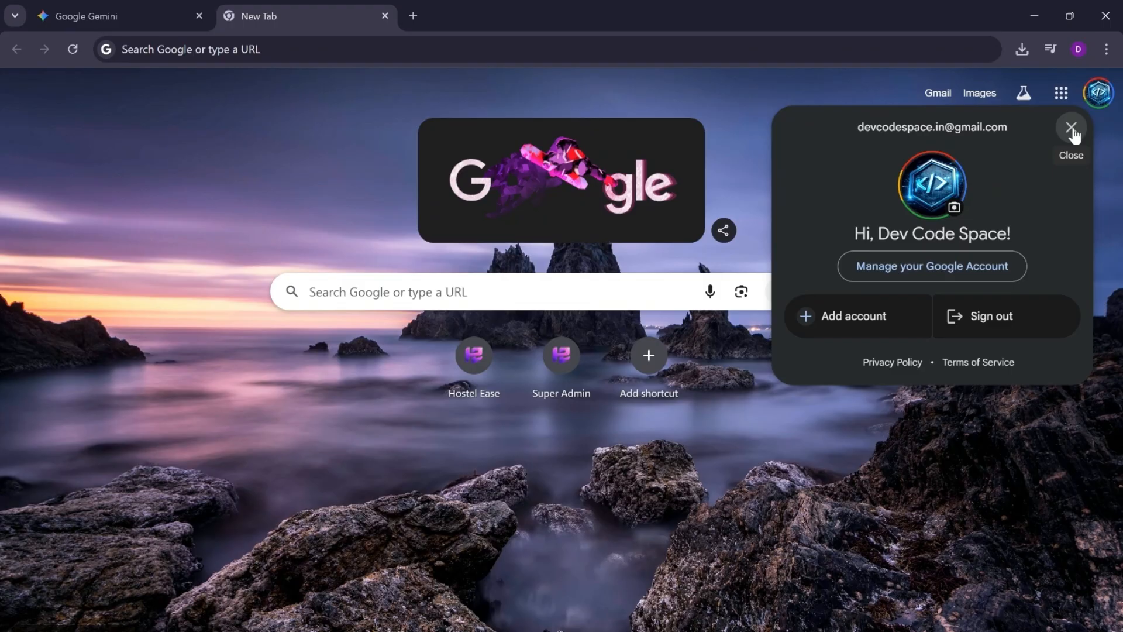
Step: Close the Google account card and search the web for the channel owner's full name
{"action": "left_click", "coordinate": [1072, 130]}
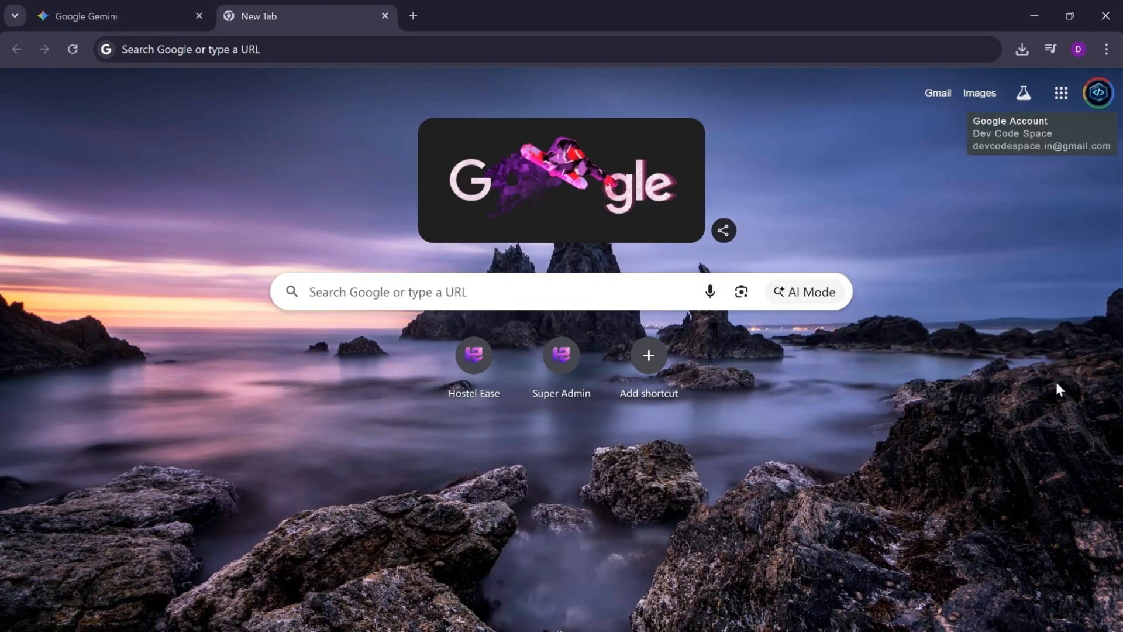
{"action": "left_click", "coordinate": [313, 52]}
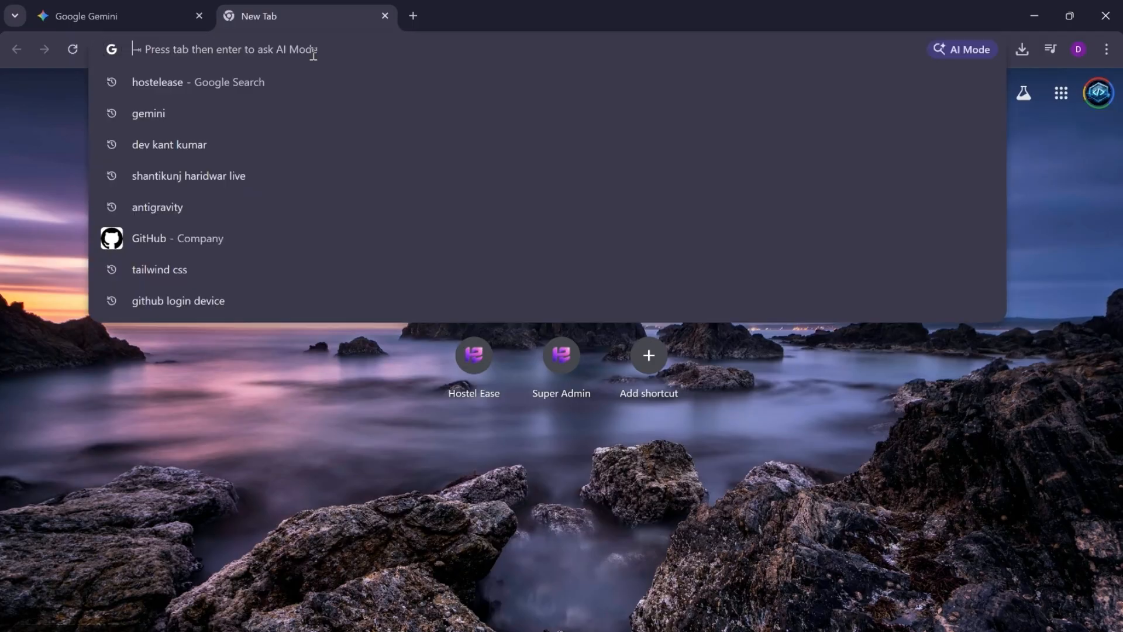
{"action": "type", "text": "dev"}
{"action": "key", "text": "Right"}
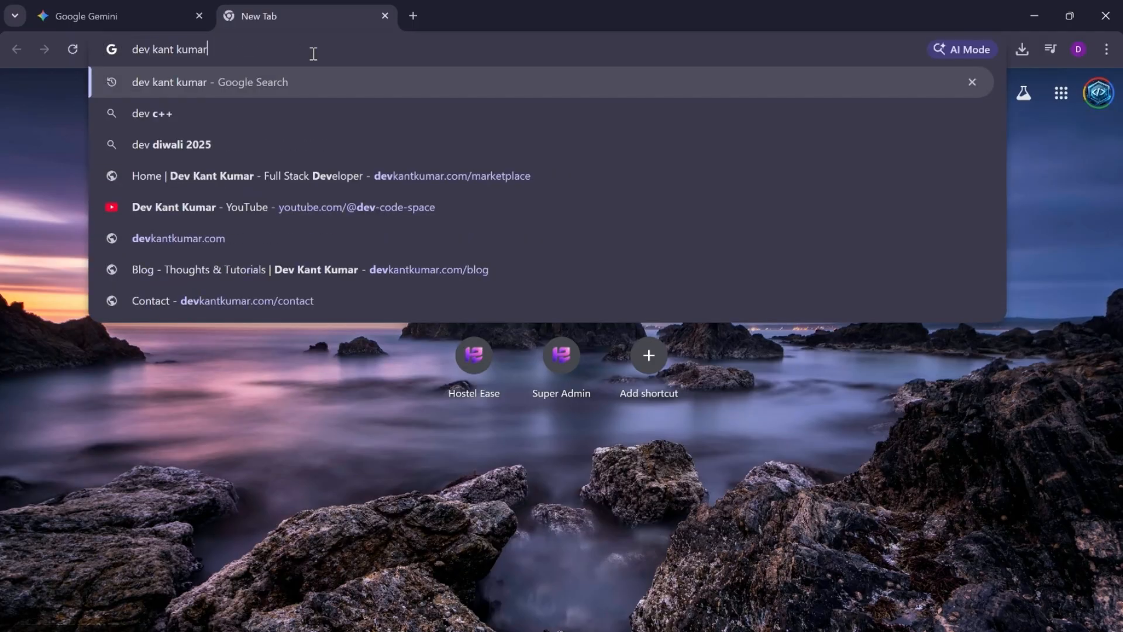
{"action": "key", "text": "Return"}
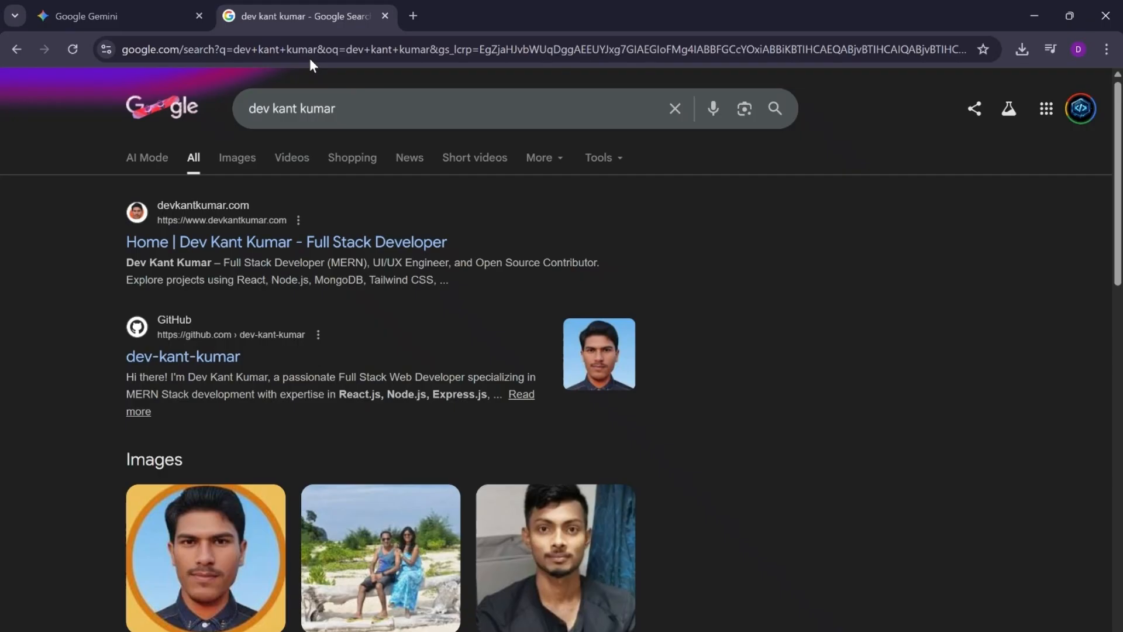
Step: Find the channel owner's YouTube result among the search results and open the channel page
{"action": "scroll", "coordinate": [689, 447], "scroll_direction": "down", "scroll_amount": 10}
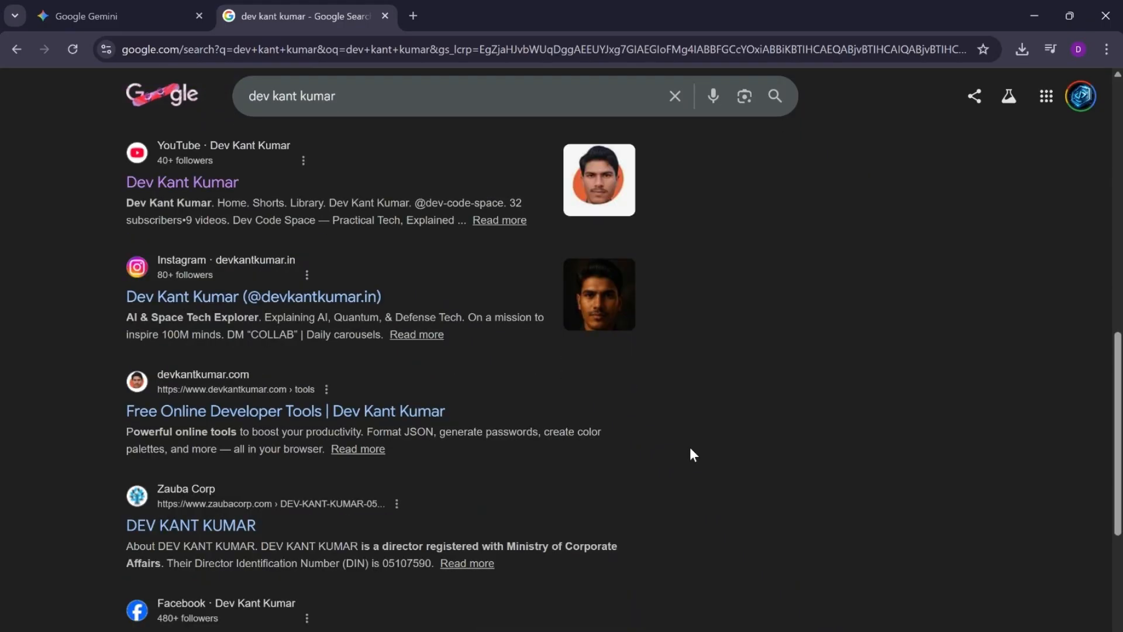
{"action": "scroll", "coordinate": [690, 447], "scroll_direction": "up", "scroll_amount": 3}
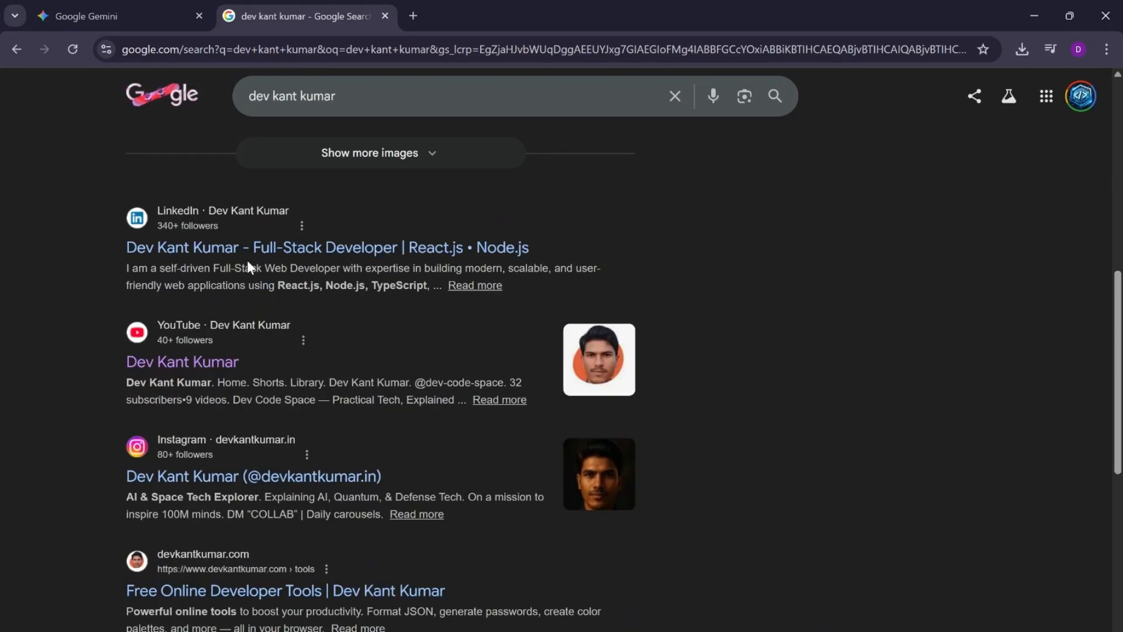
{"action": "left_click", "coordinate": [162, 362]}
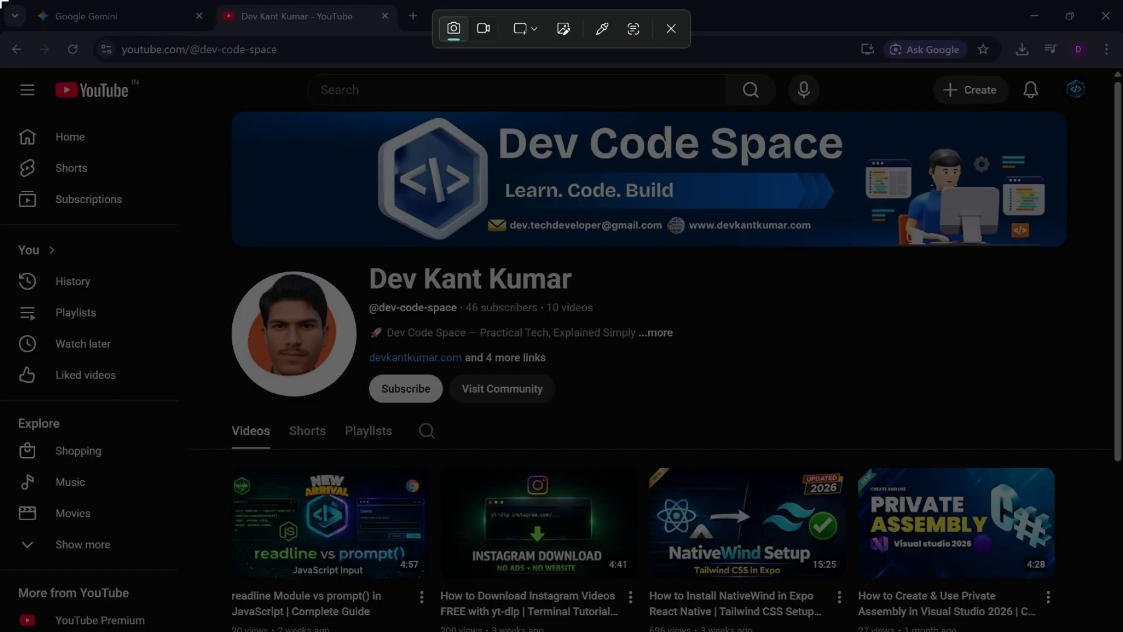
Step: Capture a full-screen screenshot of the YouTube channel page and paste it into a new chat in Claude
{"action": "left_click_drag", "start_coordinate": [1, 1], "coordinate": [1122, 631]}
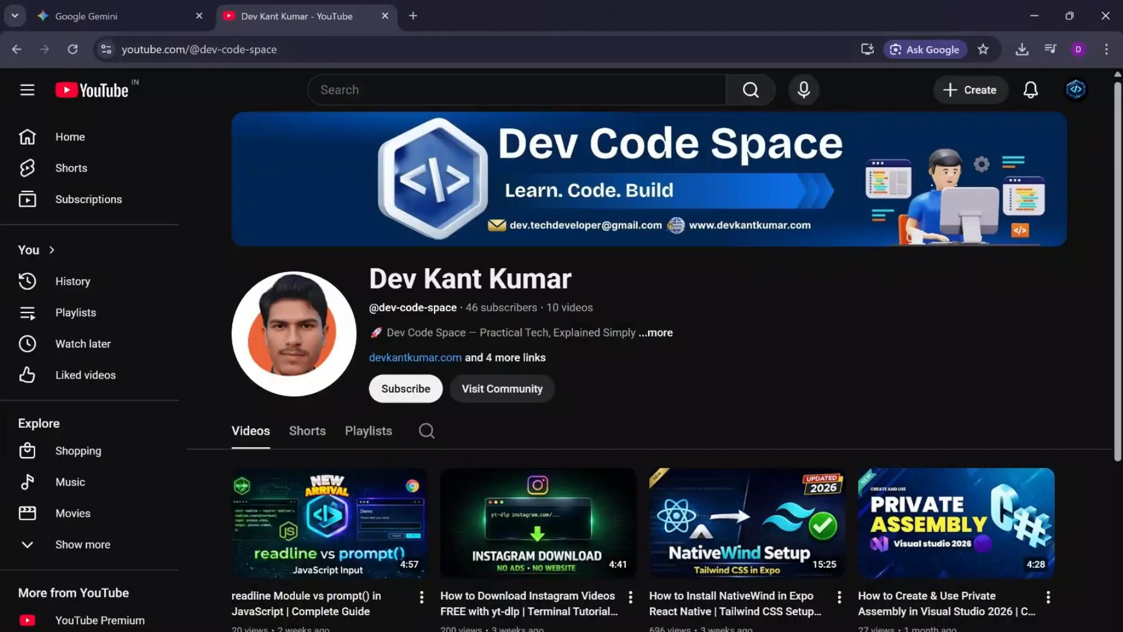
{"action": "mouse_move", "coordinate": [667, 631]}
{"action": "left_click", "coordinate": [667, 609]}
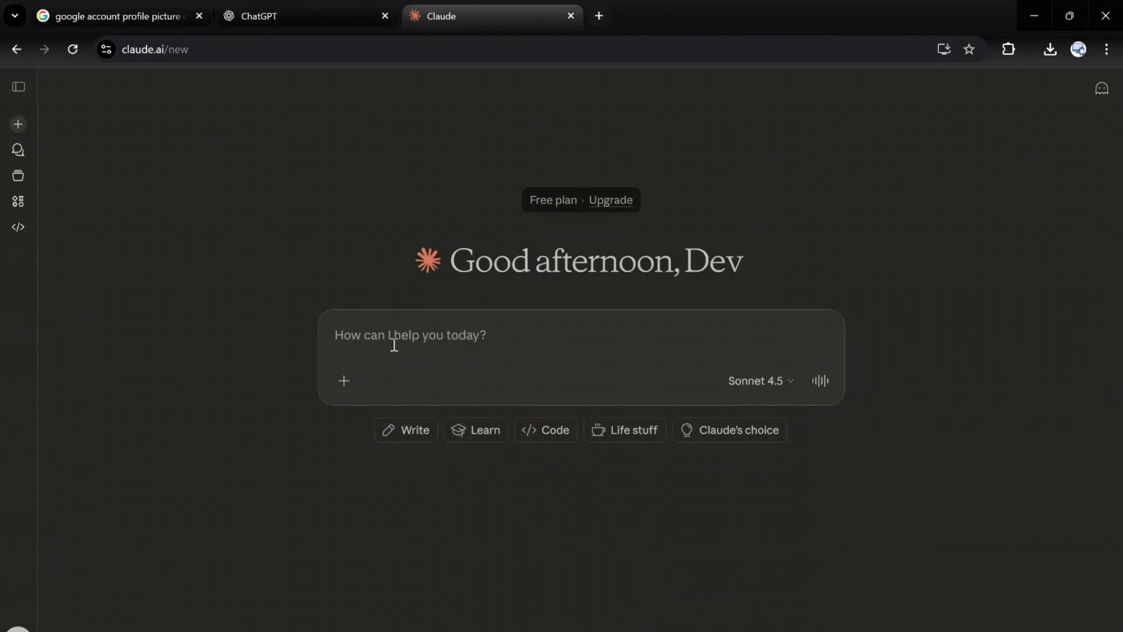
{"action": "key", "text": "ctrl+v"}
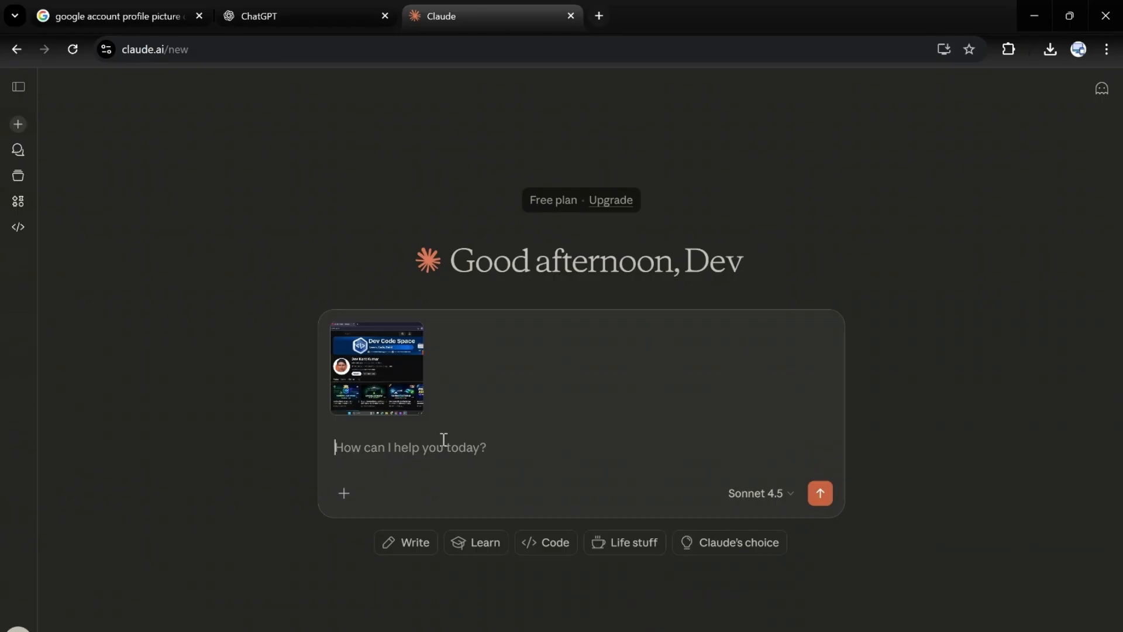
Step: Write in the message "i want to create a modern , tech , premium and professional logo in dark theme for Dev Code Space ."
{"action": "type", "text": "giv"}
{"action": "key", "text": "BackSpace"}
{"action": "key", "text": "BackSpace"}
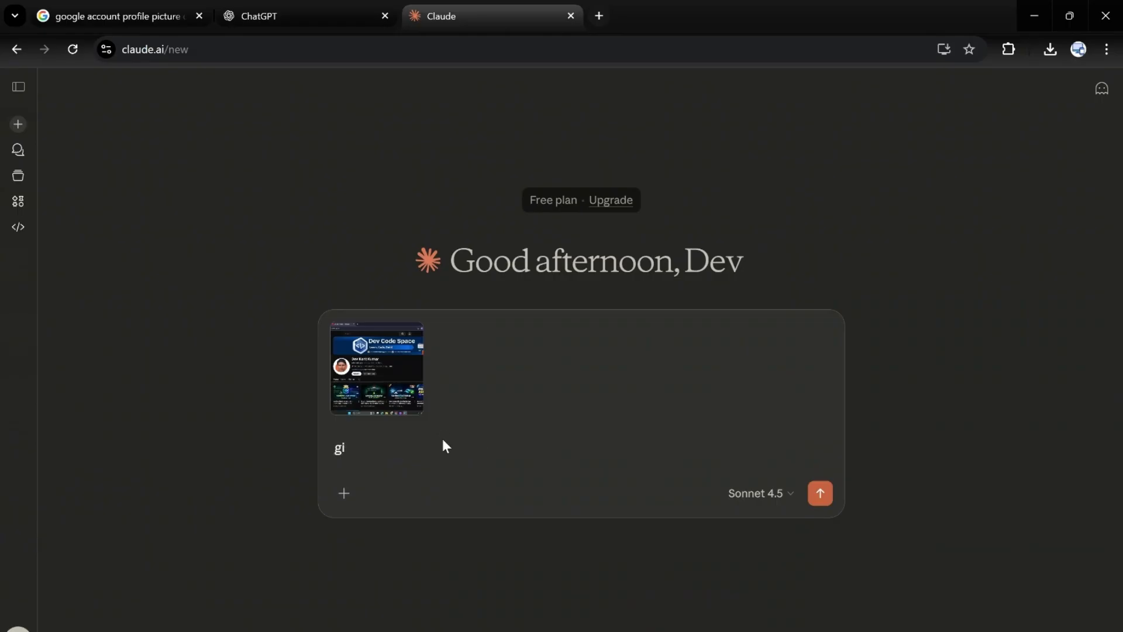
{"action": "key", "text": "BackSpace"}
{"action": "type", "text": "i wan"}
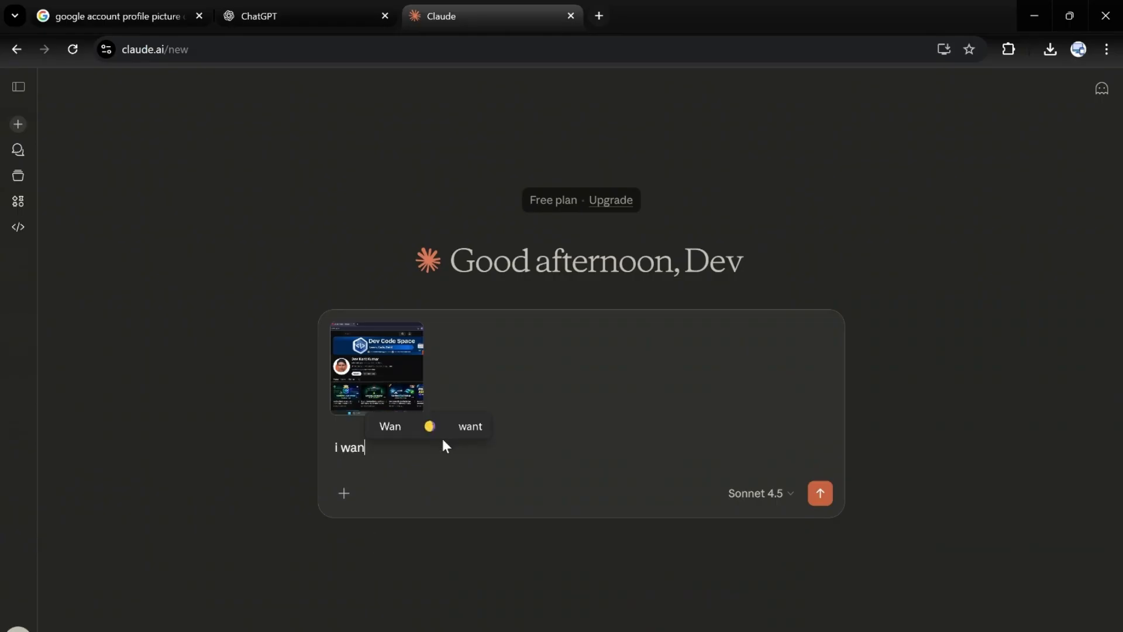
{"action": "type", "text": "t to create"}
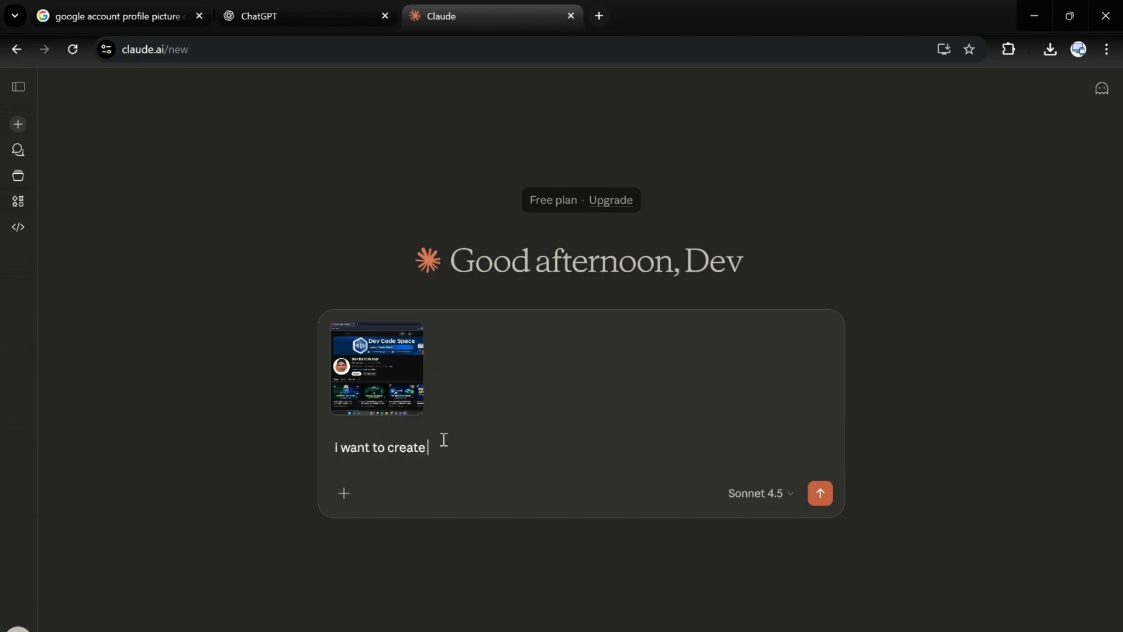
{"action": "type", "text": " a moder"}
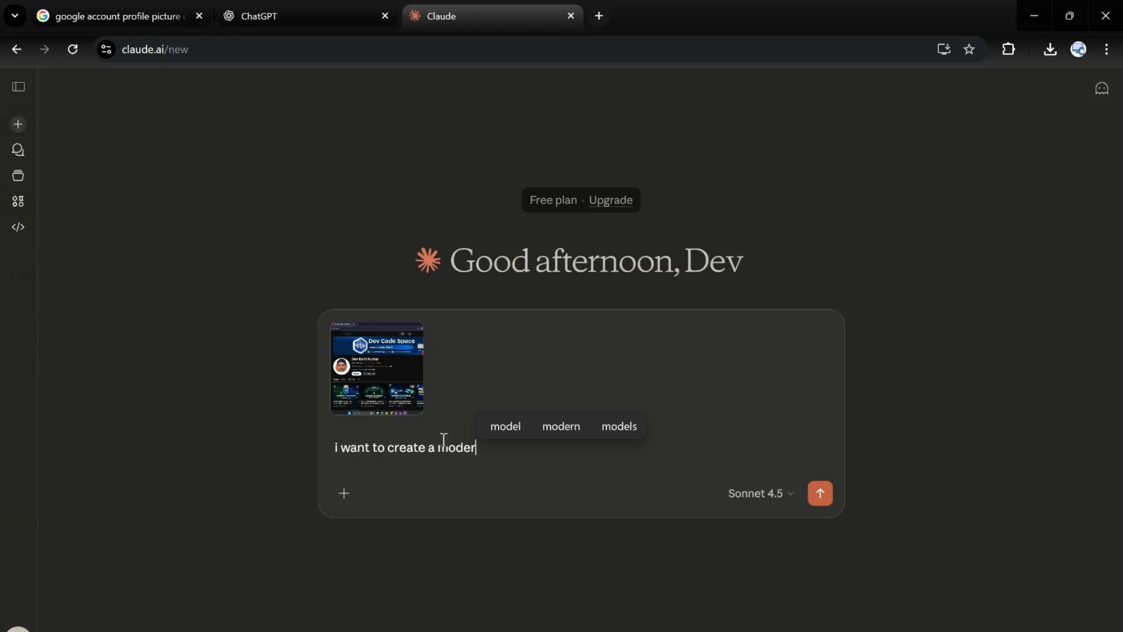
{"action": "type", "text": "n , t"}
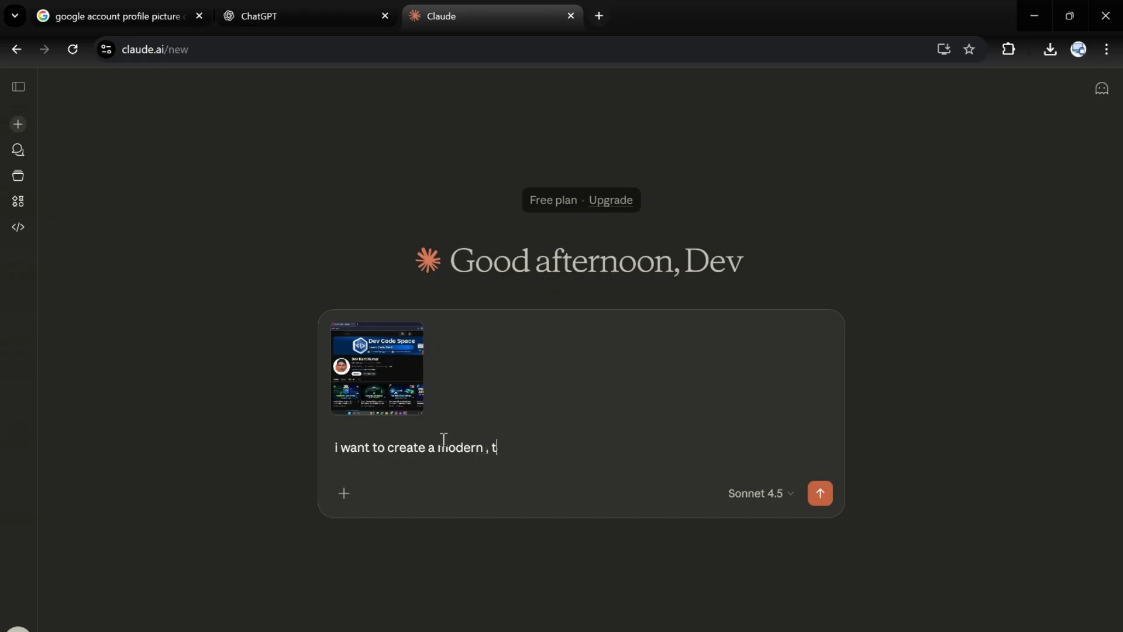
{"action": "type", "text": "ech "}
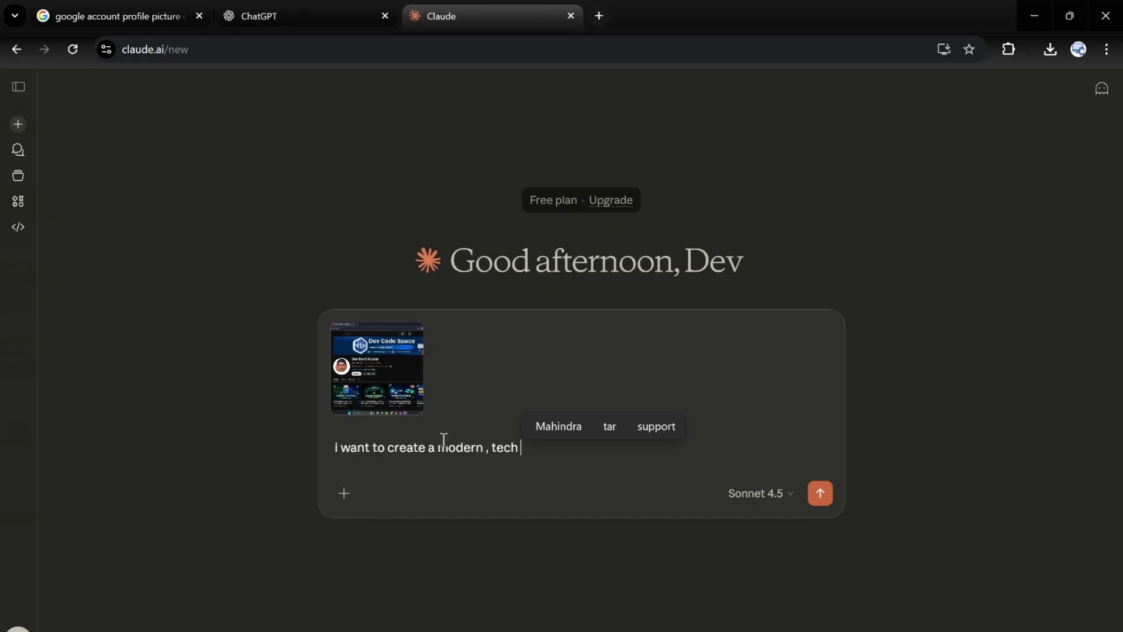
{"action": "type", "text": ", pr"}
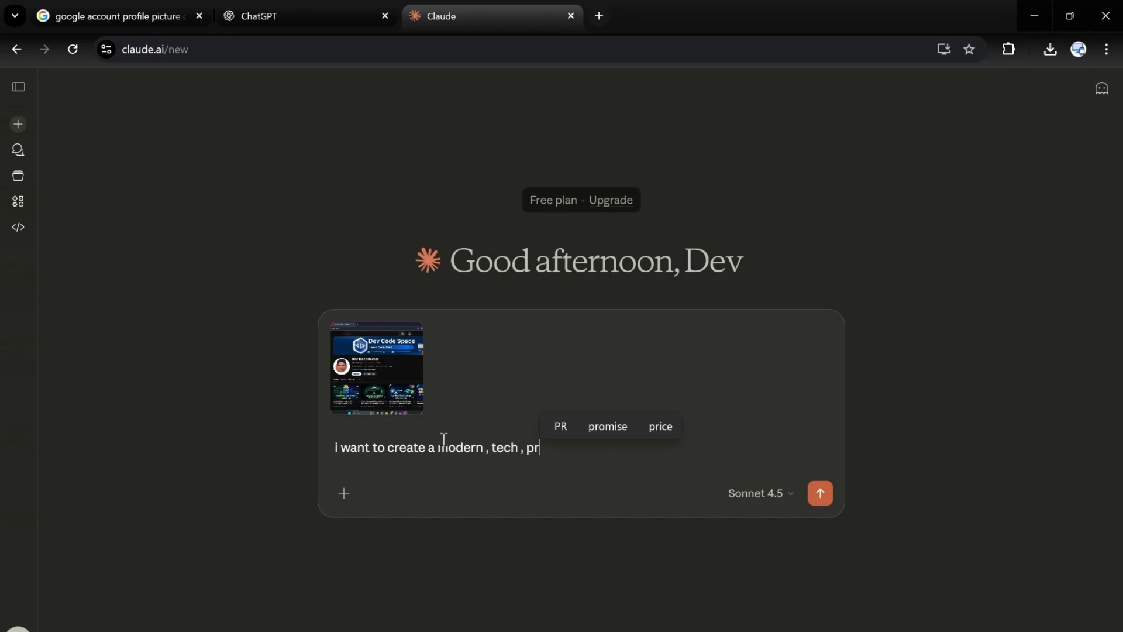
{"action": "type", "text": "emi"}
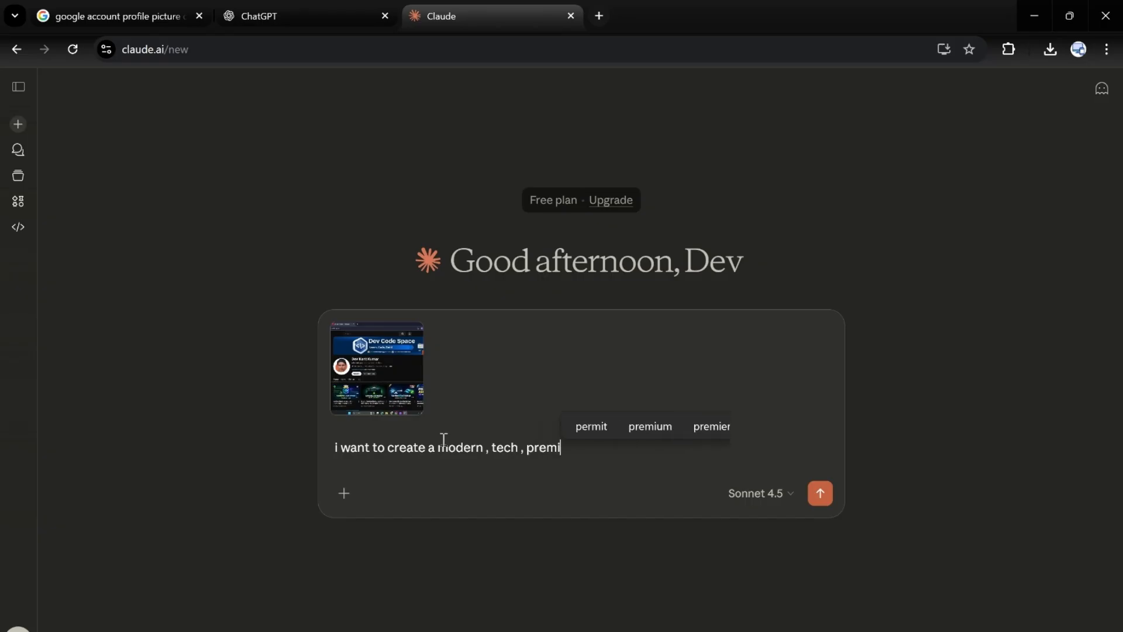
{"action": "type", "text": "um"}
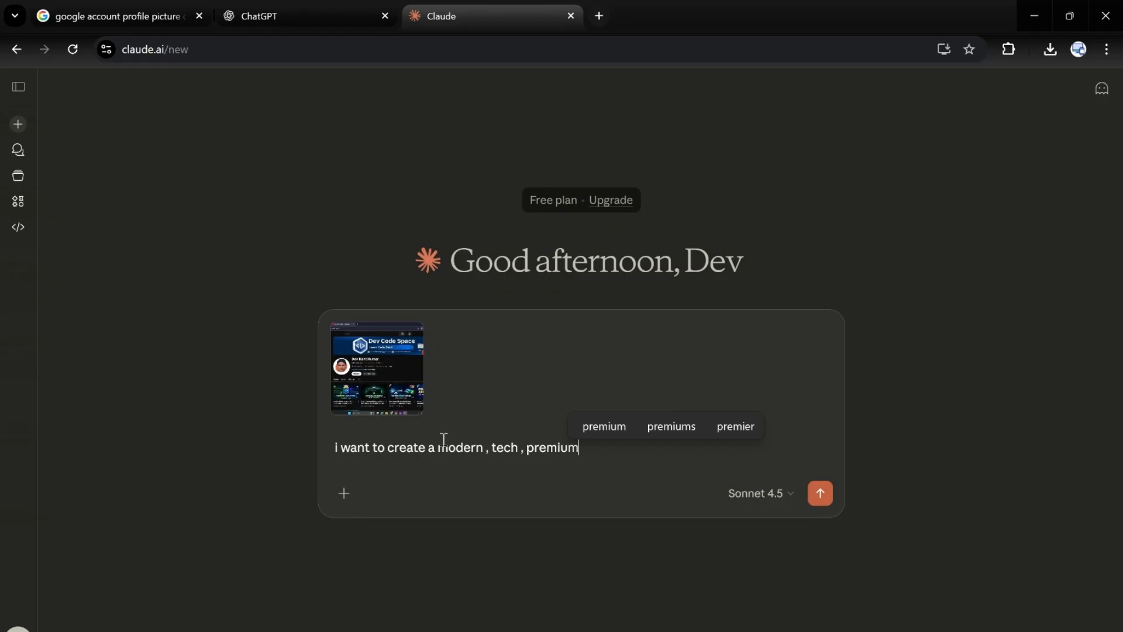
{"action": "type", "text": " and pro"}
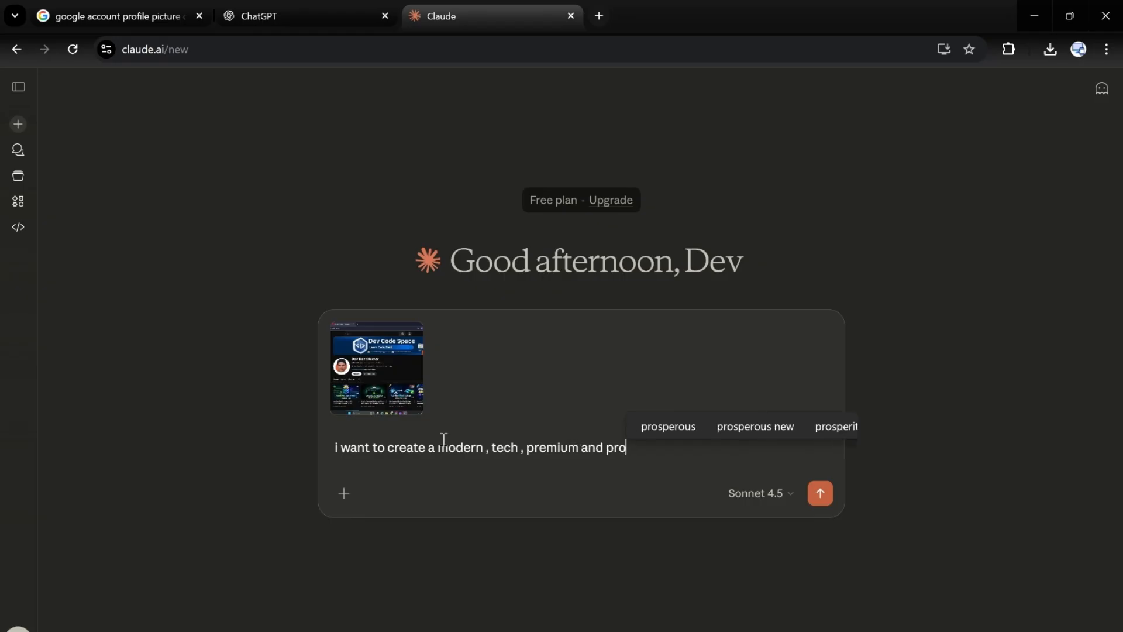
{"action": "type", "text": "fessional l"}
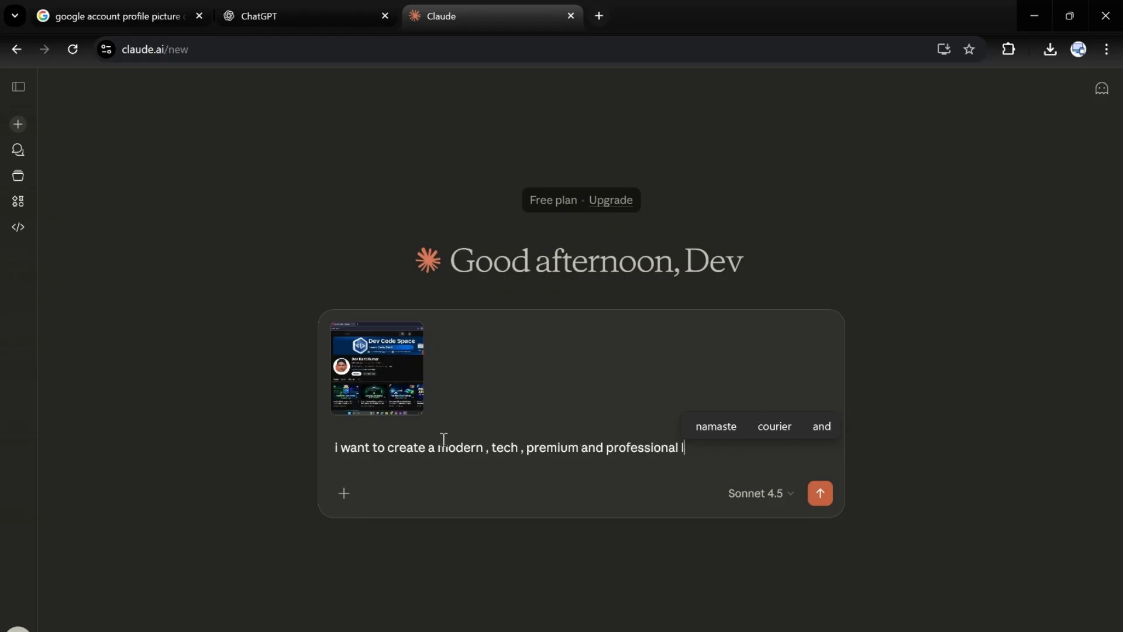
{"action": "type", "text": "ogo i"}
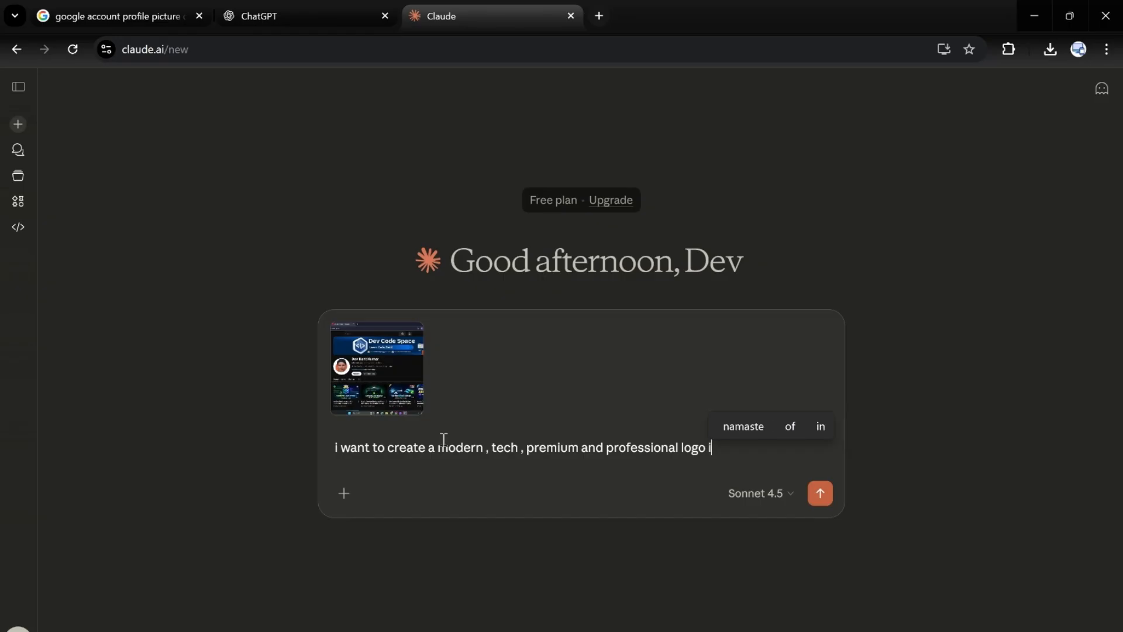
{"action": "type", "text": "n dark t"}
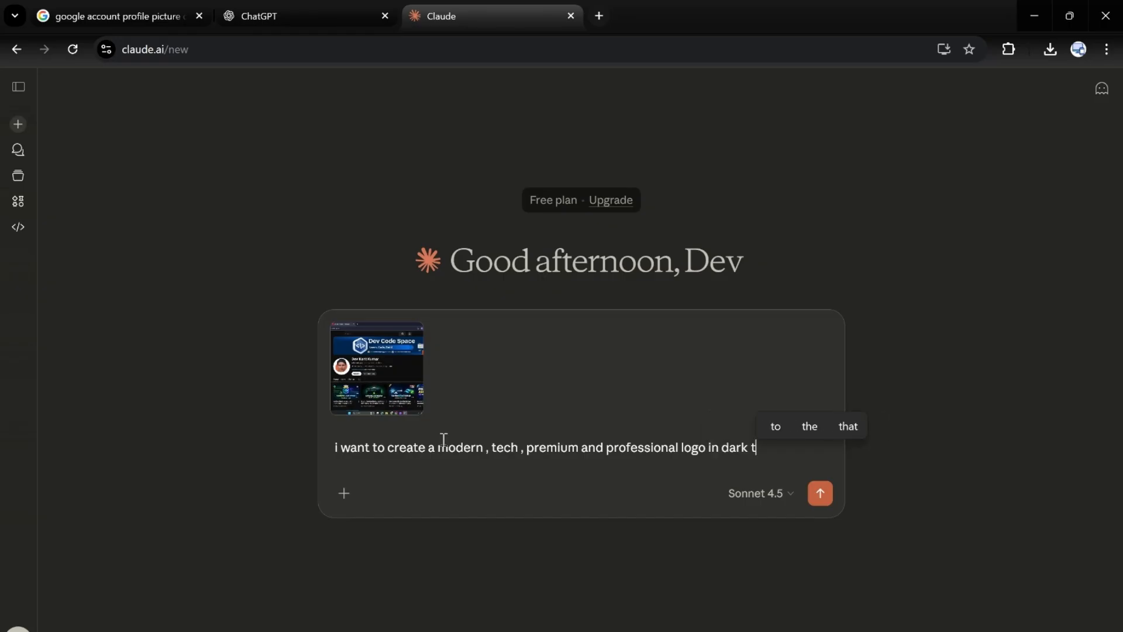
{"action": "type", "text": "heme for"}
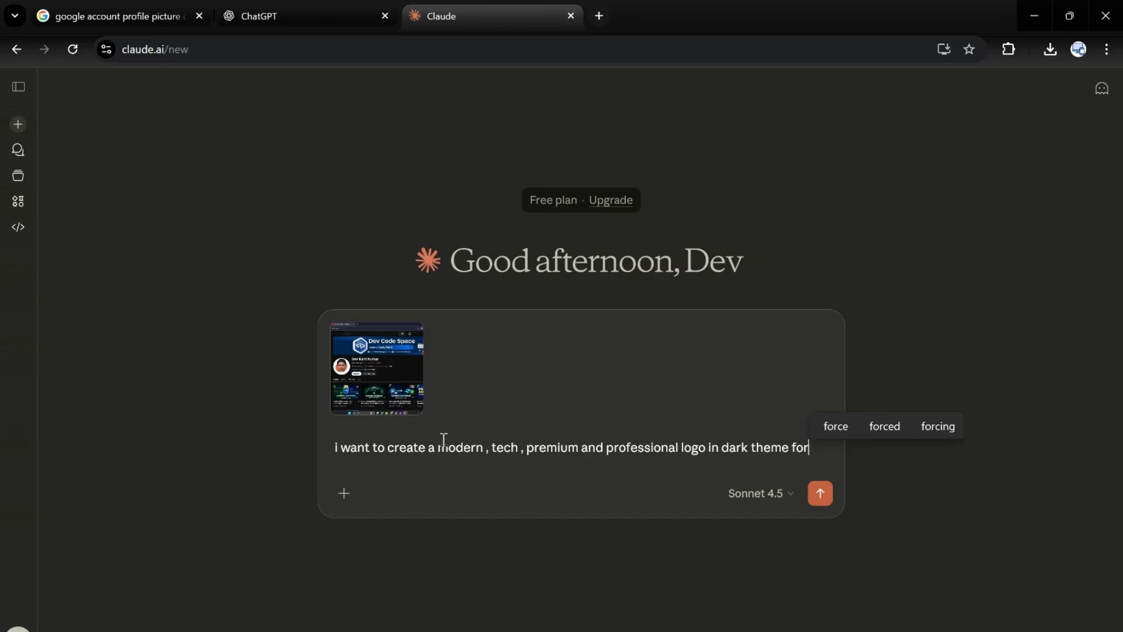
{"action": "type", "text": " Dev Co"}
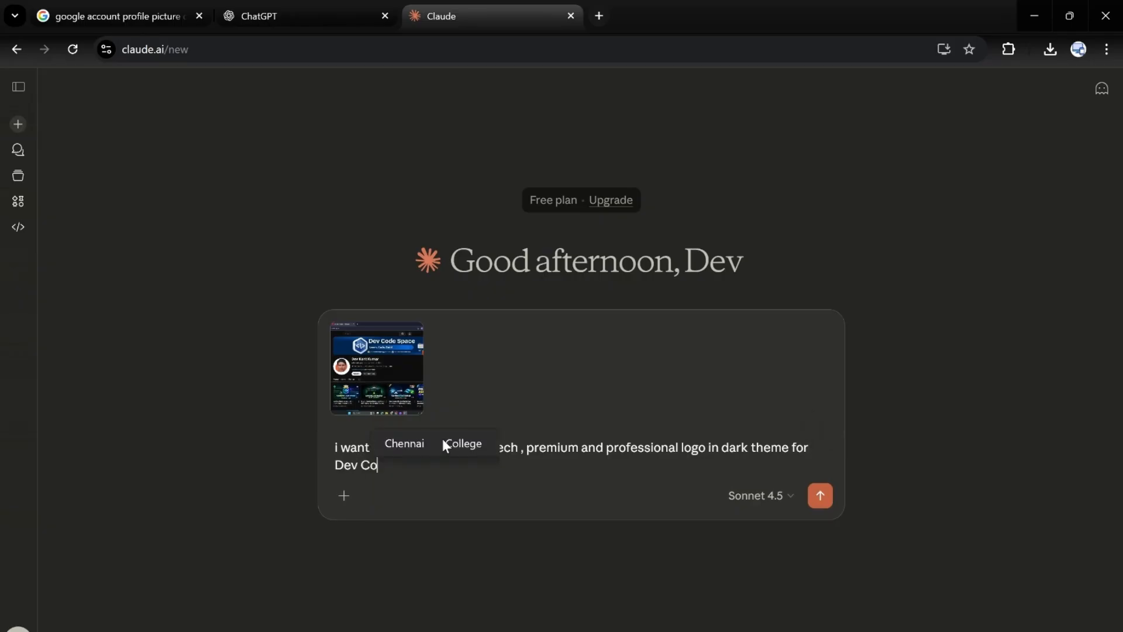
{"action": "type", "text": "de S"}
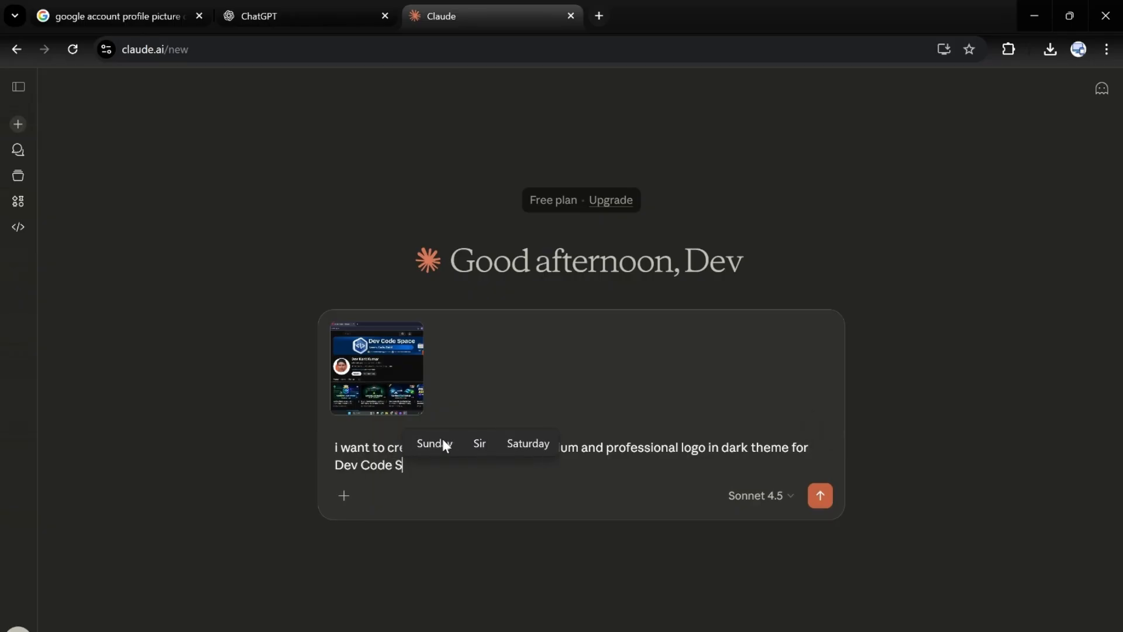
{"action": "type", "text": "pace . "}
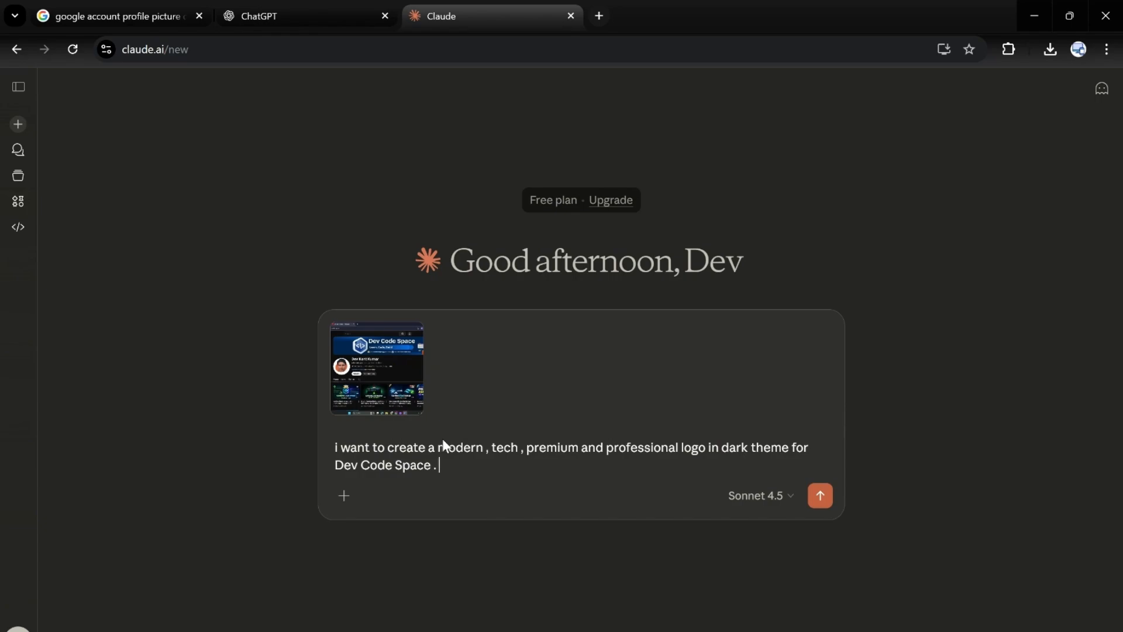
{"action": "type", "text": "give m"}
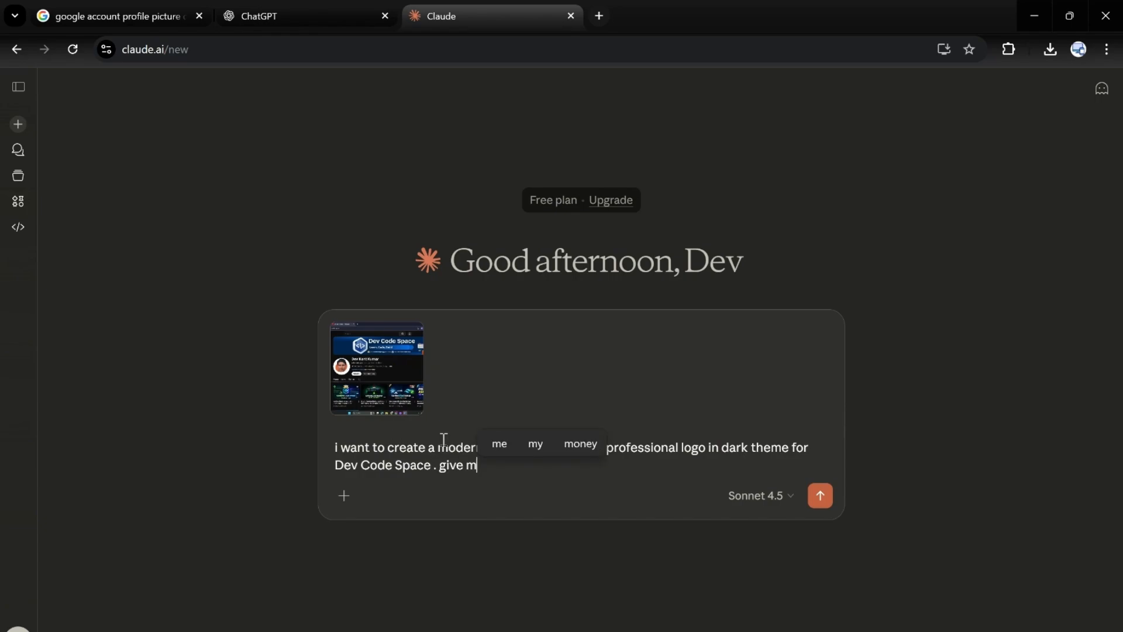
Step: Add "give me detailed json prompt for this ." to the message, send it and look through the generated JSON
{"action": "type", "text": "e deta"}
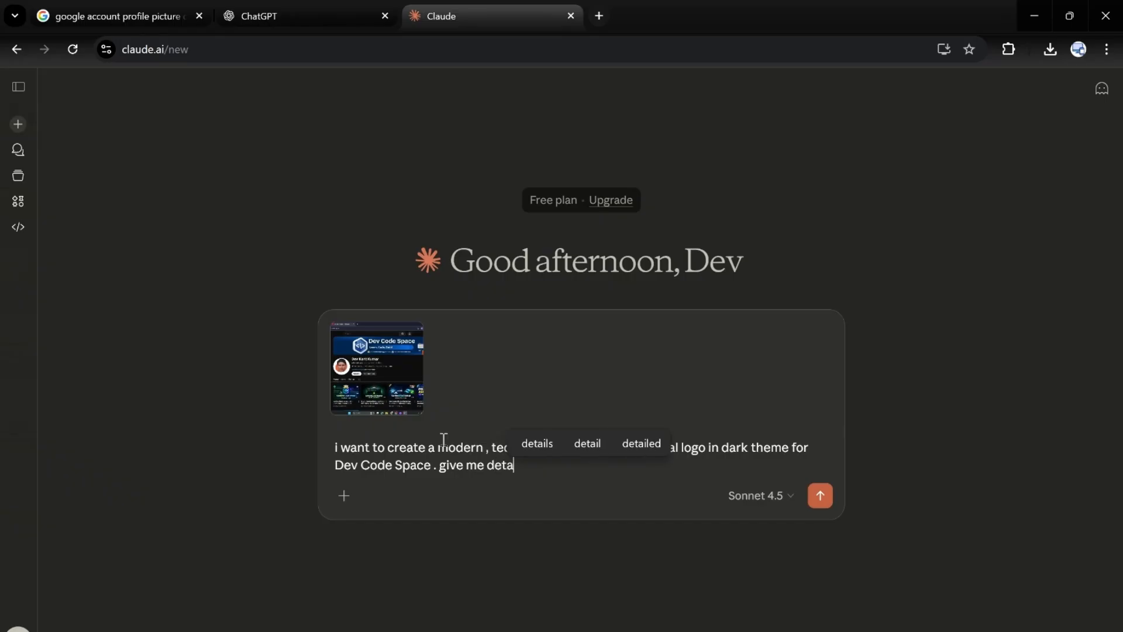
{"action": "type", "text": "iled j"}
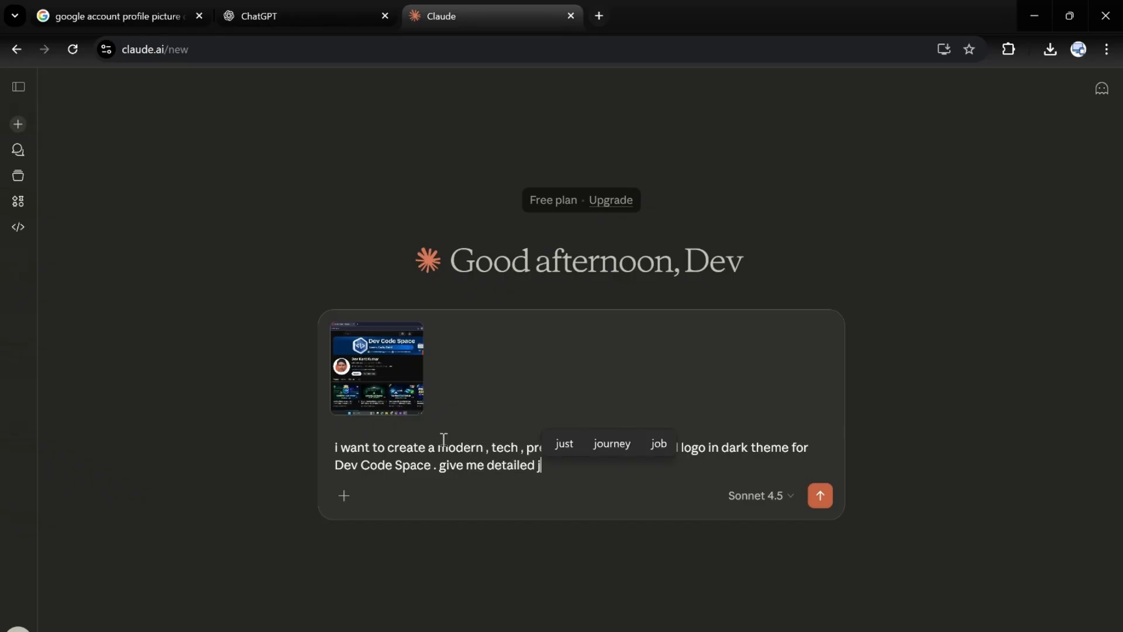
{"action": "type", "text": "son prompt"}
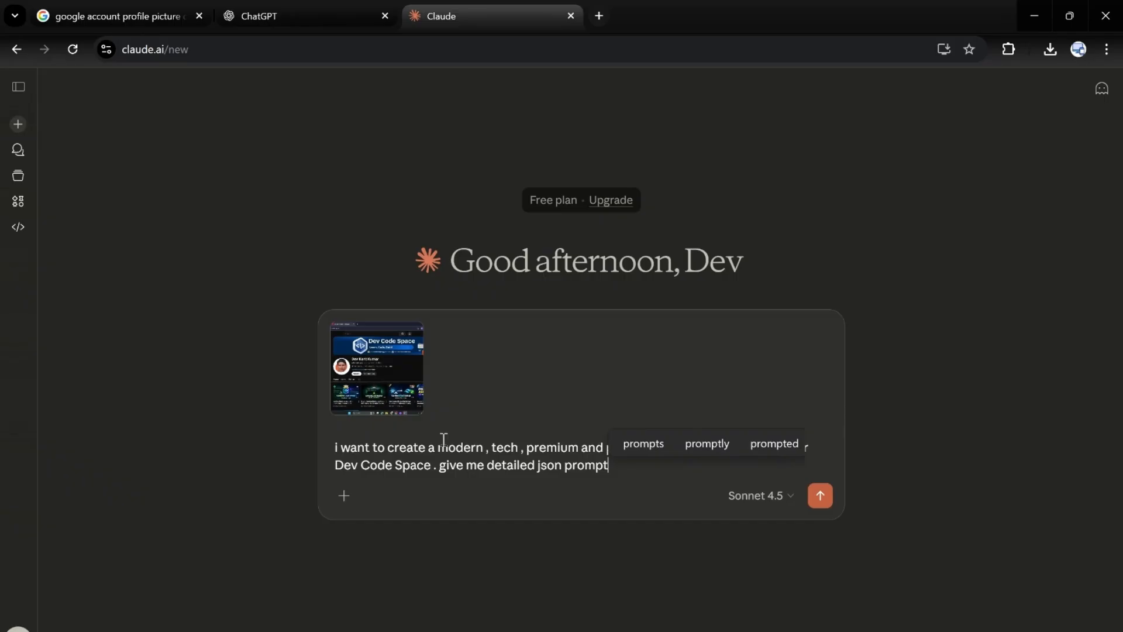
{"action": "type", "text": " for thi"}
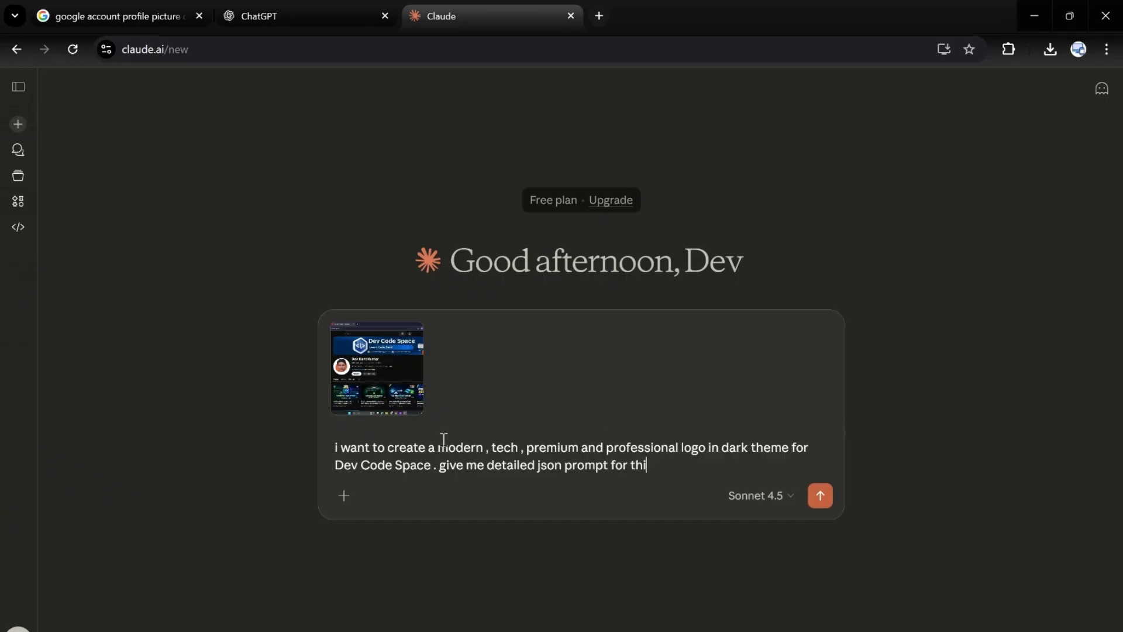
{"action": "type", "text": "s ."}
{"action": "key", "text": "Return"}
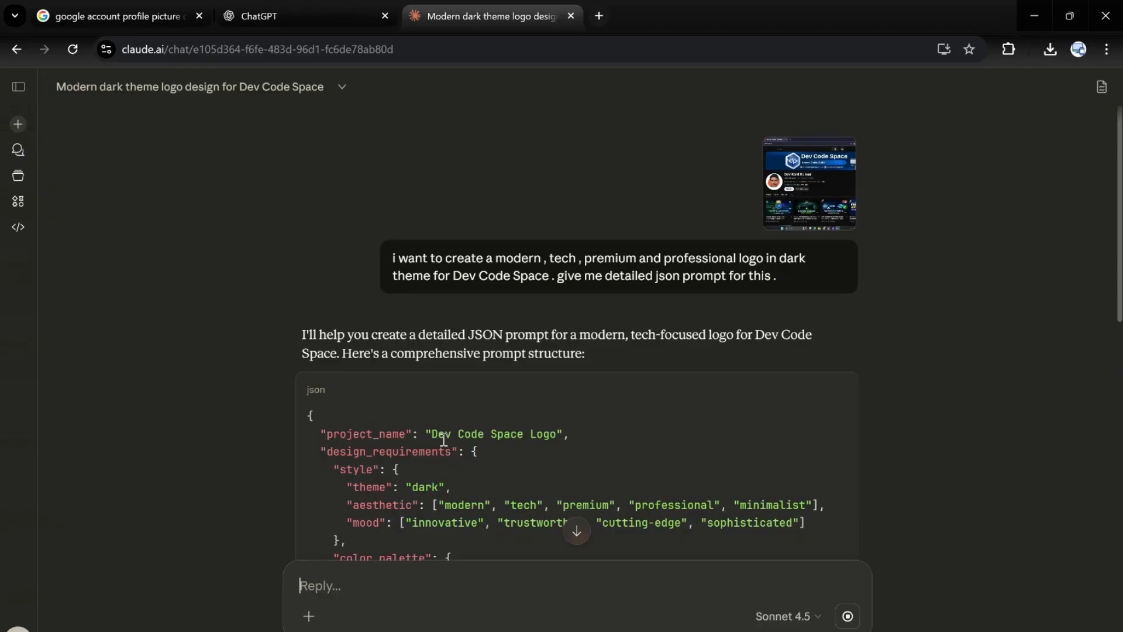
{"action": "scroll", "coordinate": [722, 446], "scroll_direction": "down", "scroll_amount": 15}
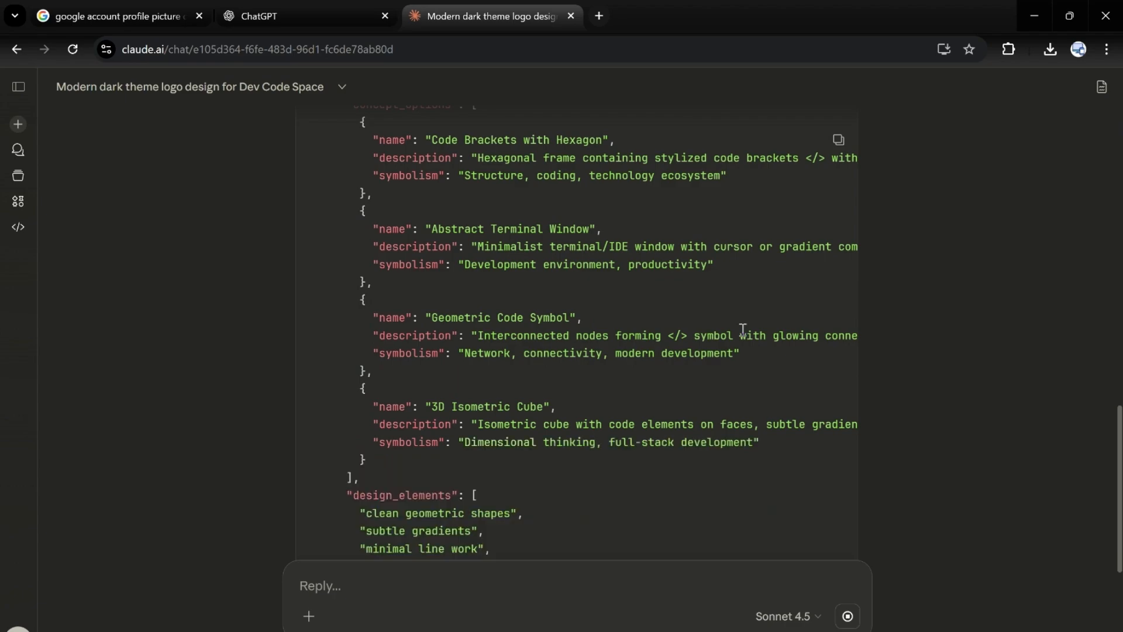
{"action": "scroll", "coordinate": [743, 329], "scroll_direction": "down", "scroll_amount": 10}
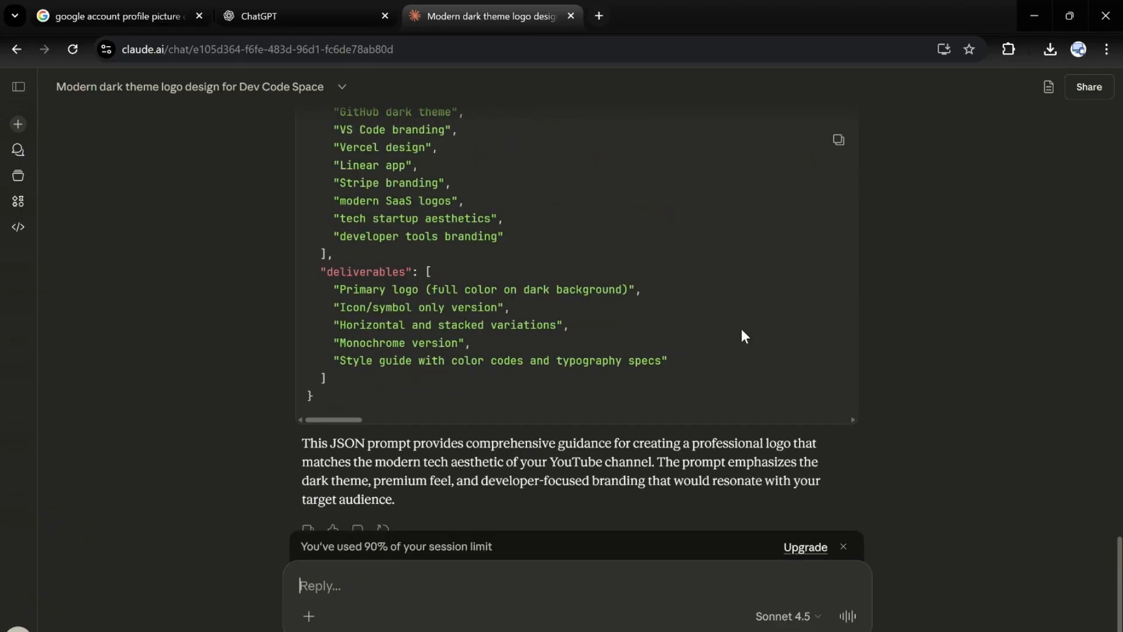
Step: Copy the generated JSON logo prompt from the Claude chat and switch to ChatGPT
{"action": "left_click", "coordinate": [839, 140]}
{"action": "scroll", "coordinate": [642, 233], "scroll_direction": "up", "scroll_amount": 5}
{"action": "scroll", "coordinate": [642, 232], "scroll_direction": "up", "scroll_amount": 10}
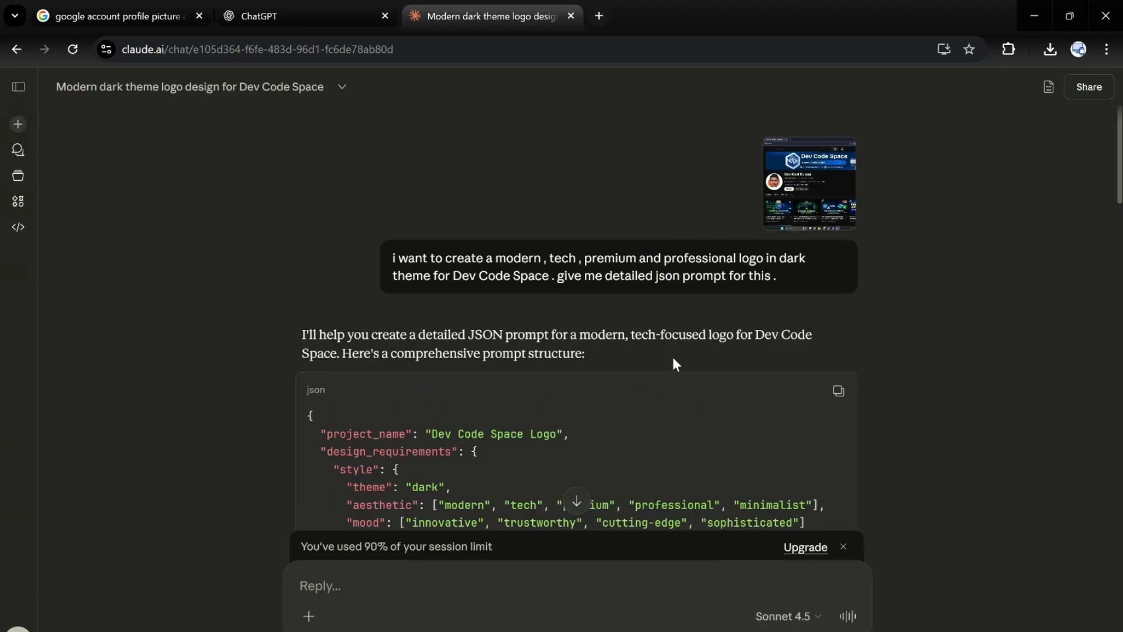
{"action": "left_click", "coordinate": [321, 7]}
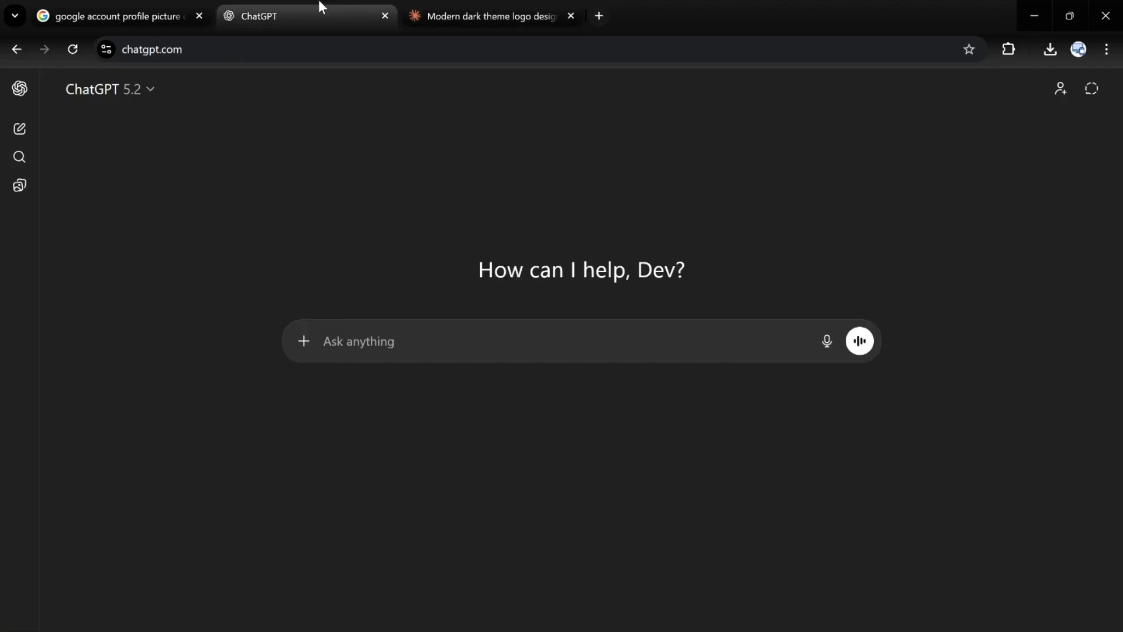
{"action": "left_click", "coordinate": [457, 7]}
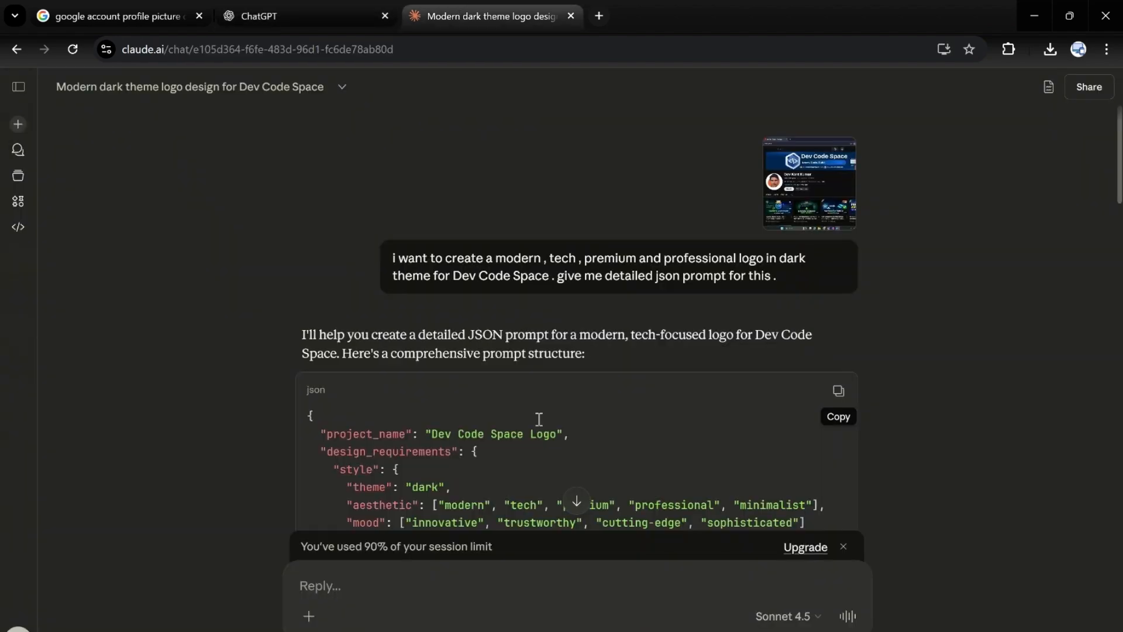
{"action": "left_click", "coordinate": [275, 7]}
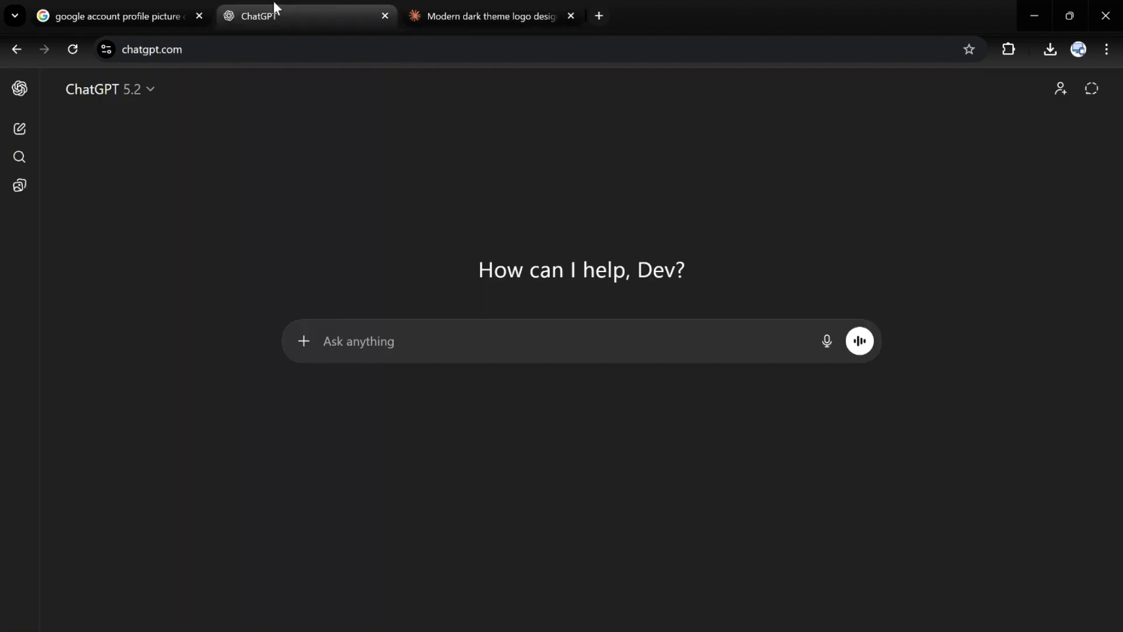
Step: Write "create me an logo based on this" in a new ChatGPT message
{"action": "left_click", "coordinate": [388, 341]}
{"action": "type", "text": "create me an image"}
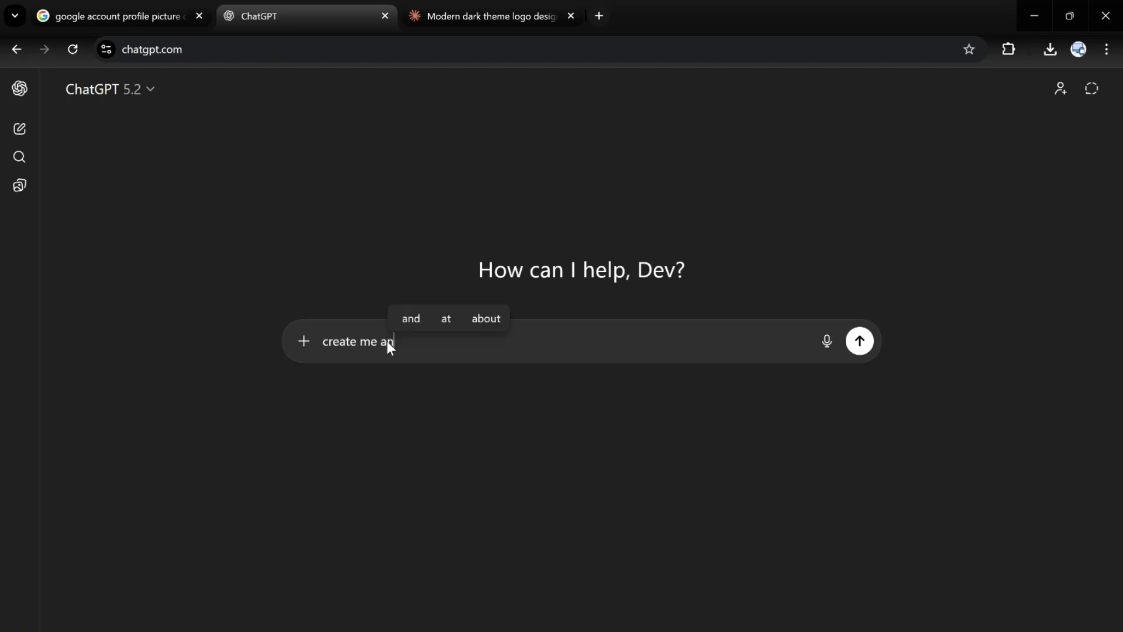
{"action": "key", "text": "BackSpace"}
{"action": "key", "text": "BackSpace"}
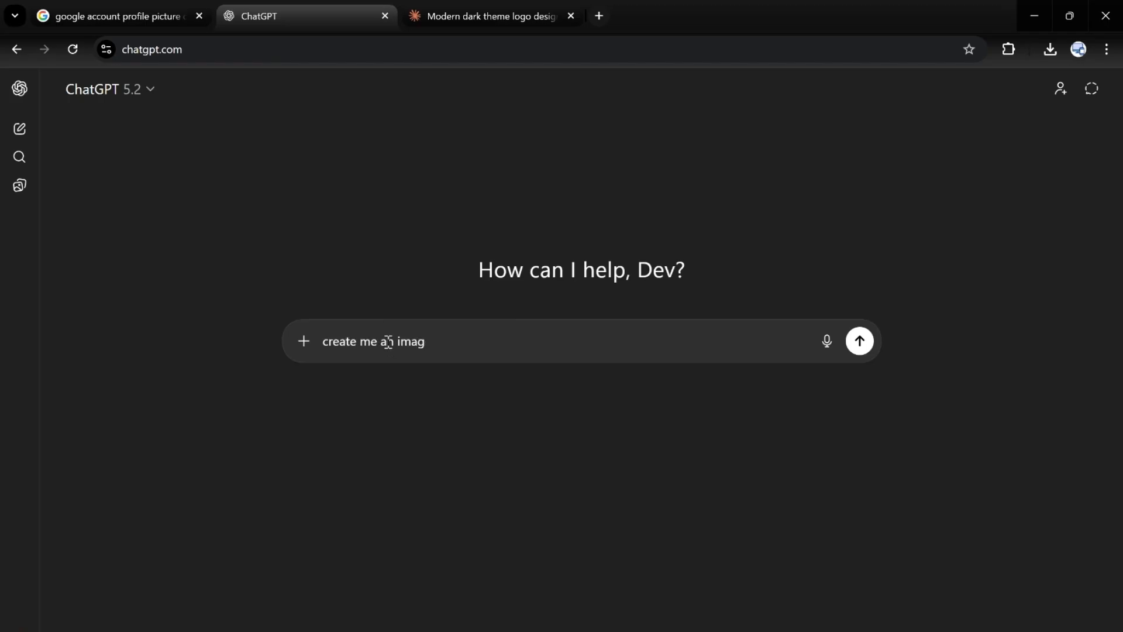
{"action": "key", "text": "BackSpace"}
{"action": "key", "text": "BackSpace"}
{"action": "key", "text": "BackSpace"}
{"action": "key", "text": "BackSpace"}
{"action": "key", "text": "BackSpace"}
{"action": "type", "text": "lo"}
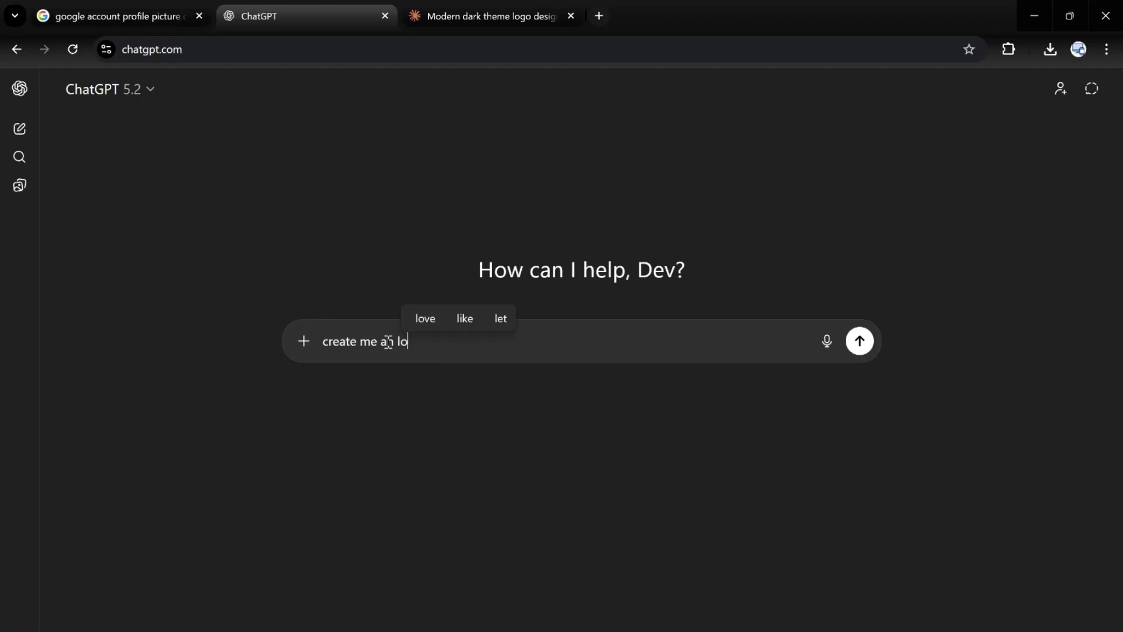
{"action": "type", "text": "go bas"}
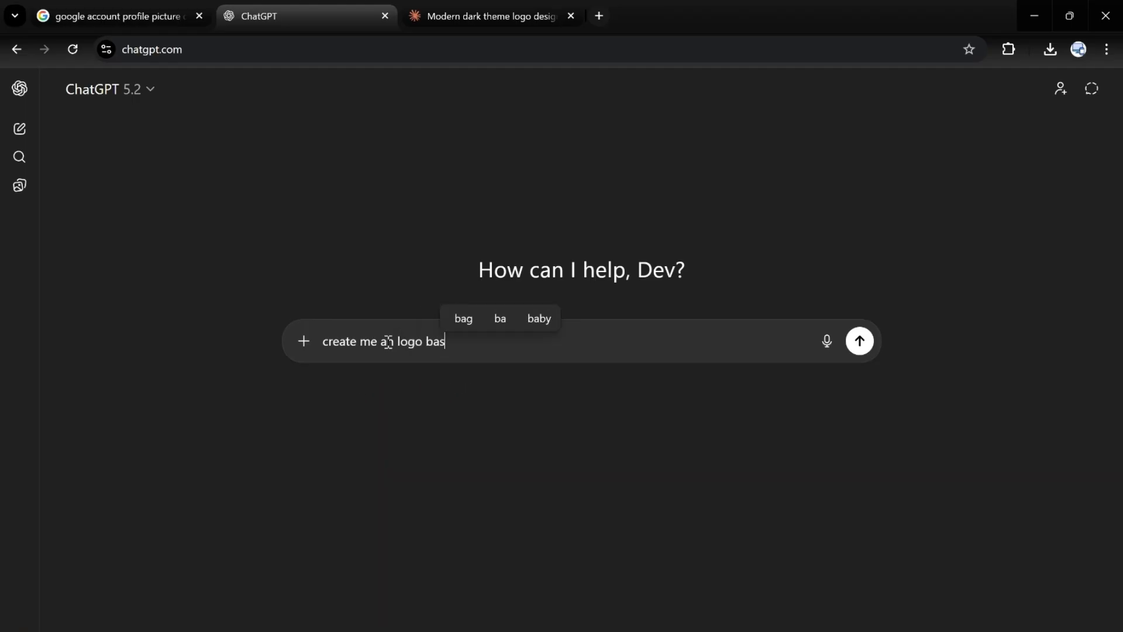
{"action": "type", "text": "ed on this"}
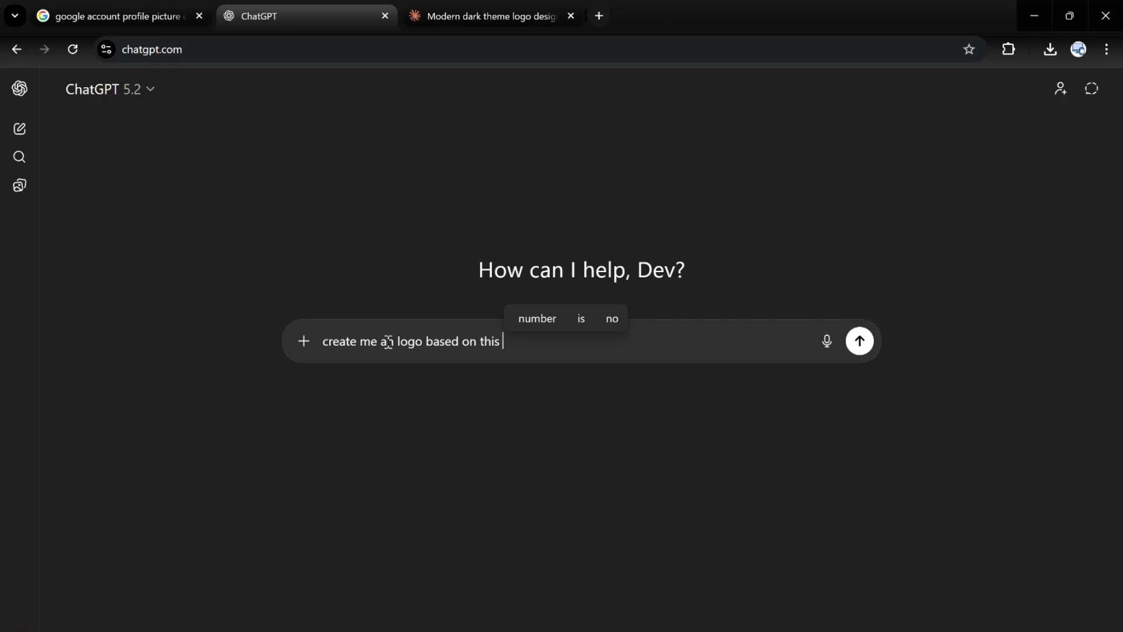
Step: Add the copied JSON prompt to the message, send it and look over the generated logo variations
{"action": "key", "text": "ctrl+v"}
{"action": "key", "text": "Return"}
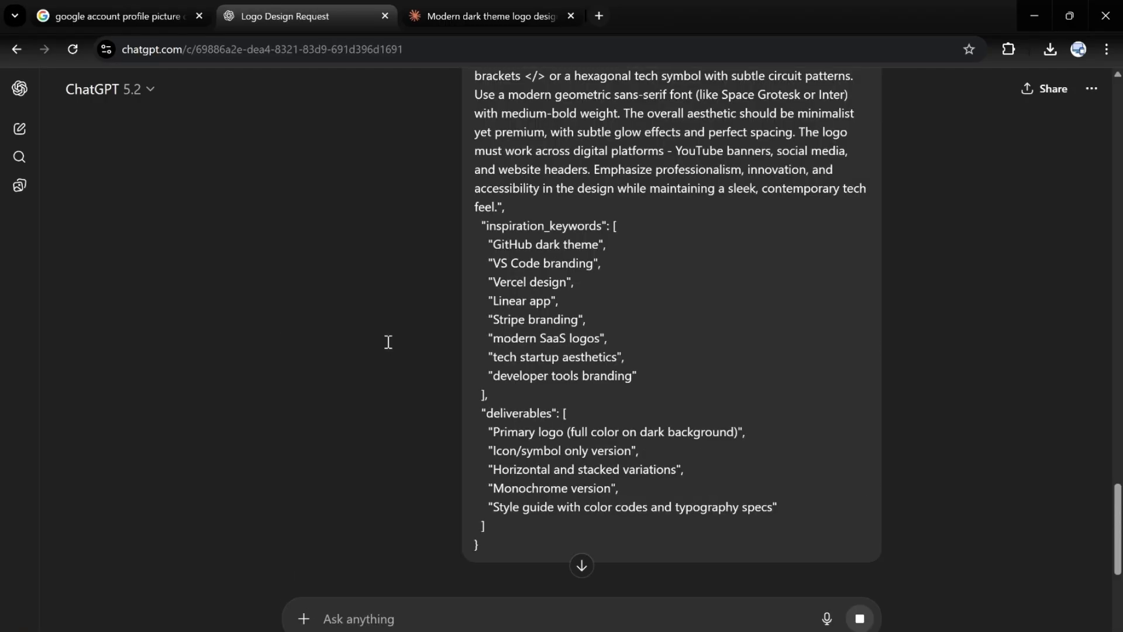
{"action": "scroll", "coordinate": [747, 289], "scroll_direction": "down", "scroll_amount": 4}
{"action": "scroll", "coordinate": [747, 289], "scroll_direction": "down", "scroll_amount": 5}
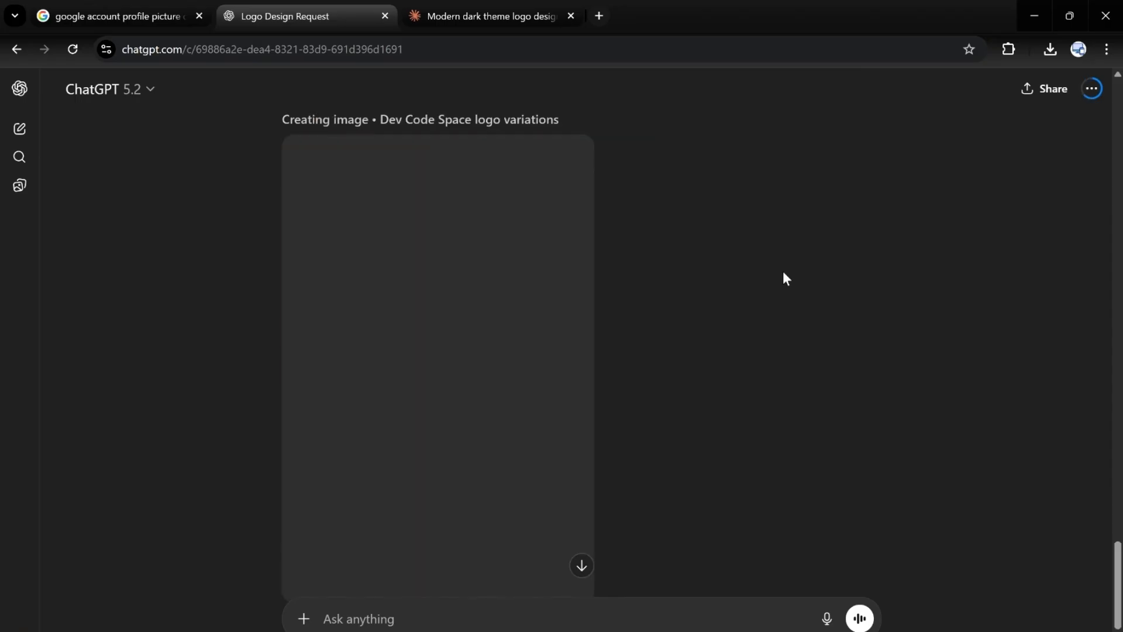
{"action": "scroll", "coordinate": [783, 271], "scroll_direction": "down", "scroll_amount": 3}
{"action": "scroll", "coordinate": [783, 278], "scroll_direction": "up", "scroll_amount": 2}
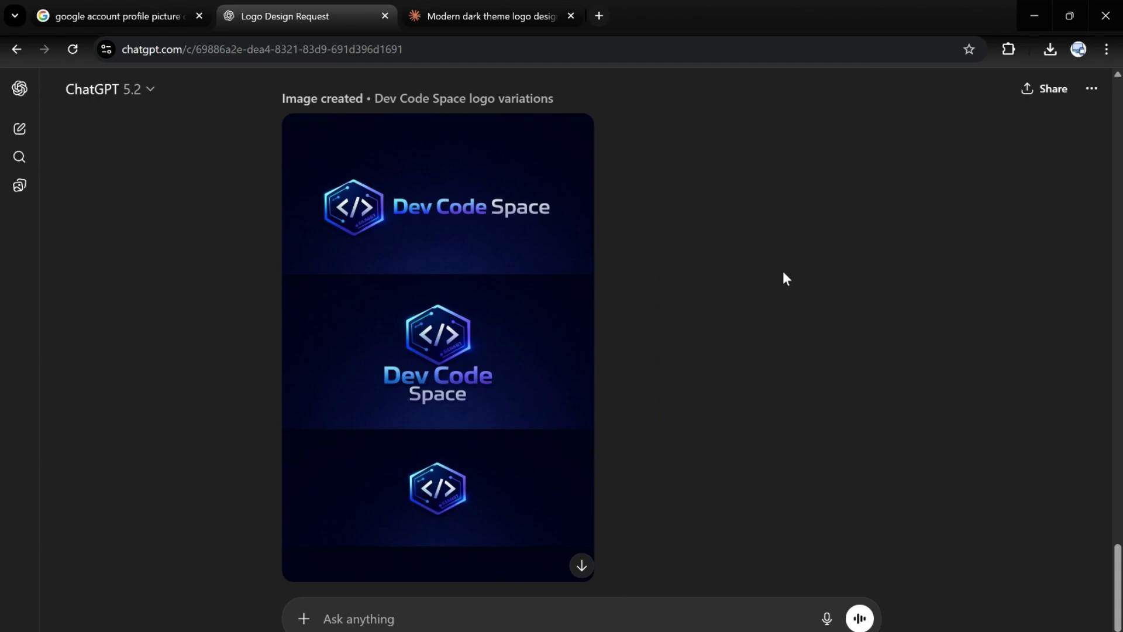
{"action": "scroll", "coordinate": [784, 273], "scroll_direction": "down", "scroll_amount": 2}
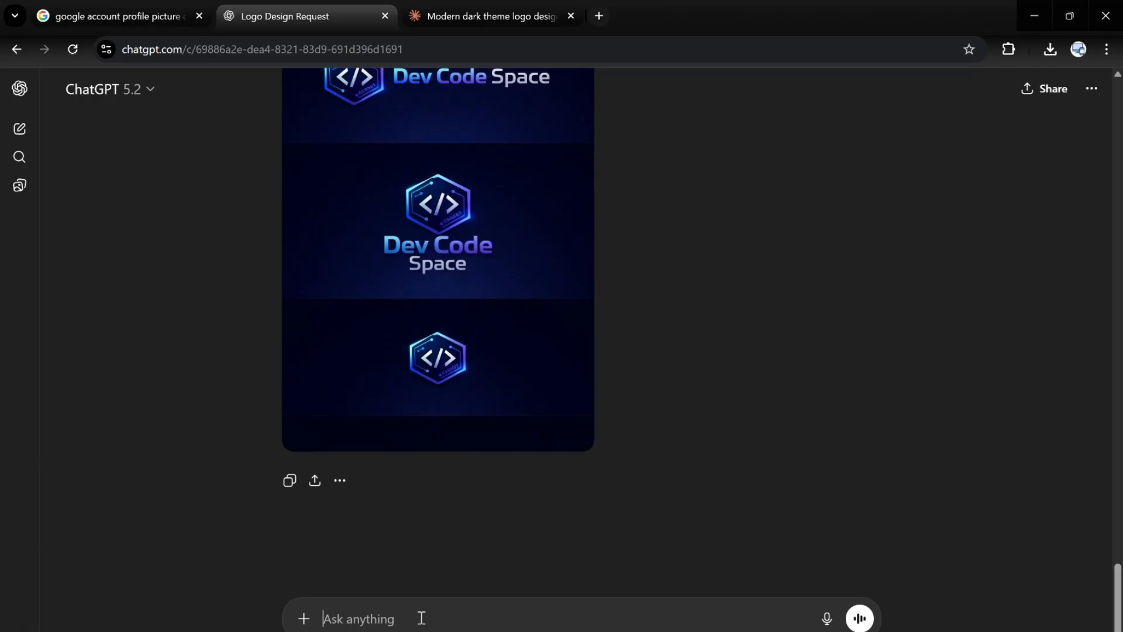
Step: Send the follow-up message "I just need one full logo" in the same chat
{"action": "type", "text": "I ju"}
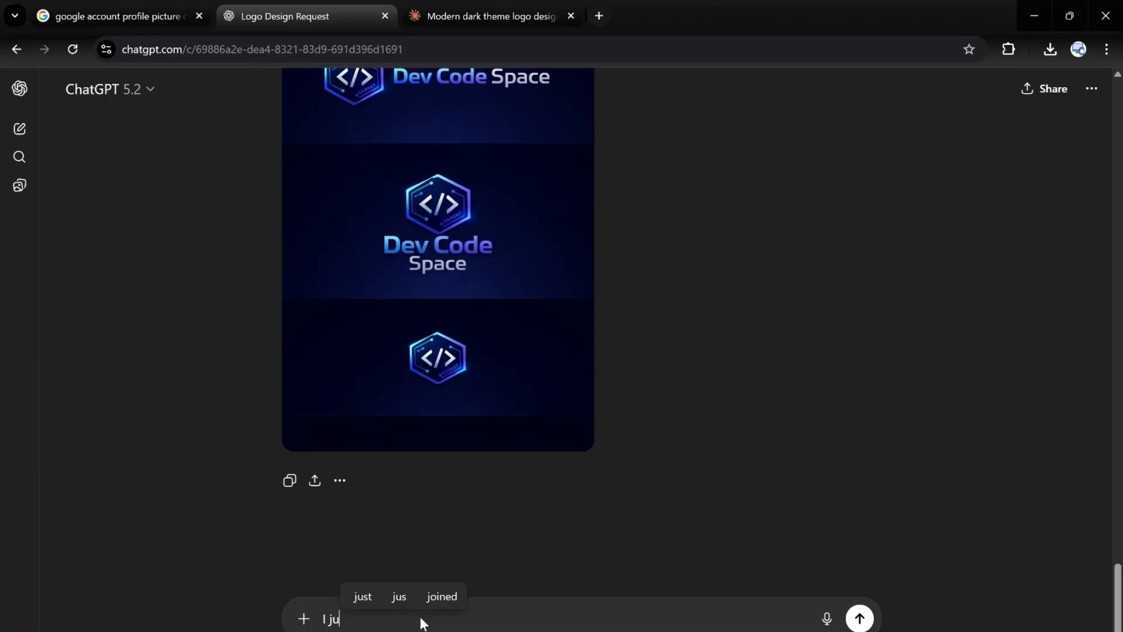
{"action": "type", "text": "st on"}
{"action": "key", "text": "BackSpace"}
{"action": "key", "text": "BackSpace"}
{"action": "type", "text": "n"}
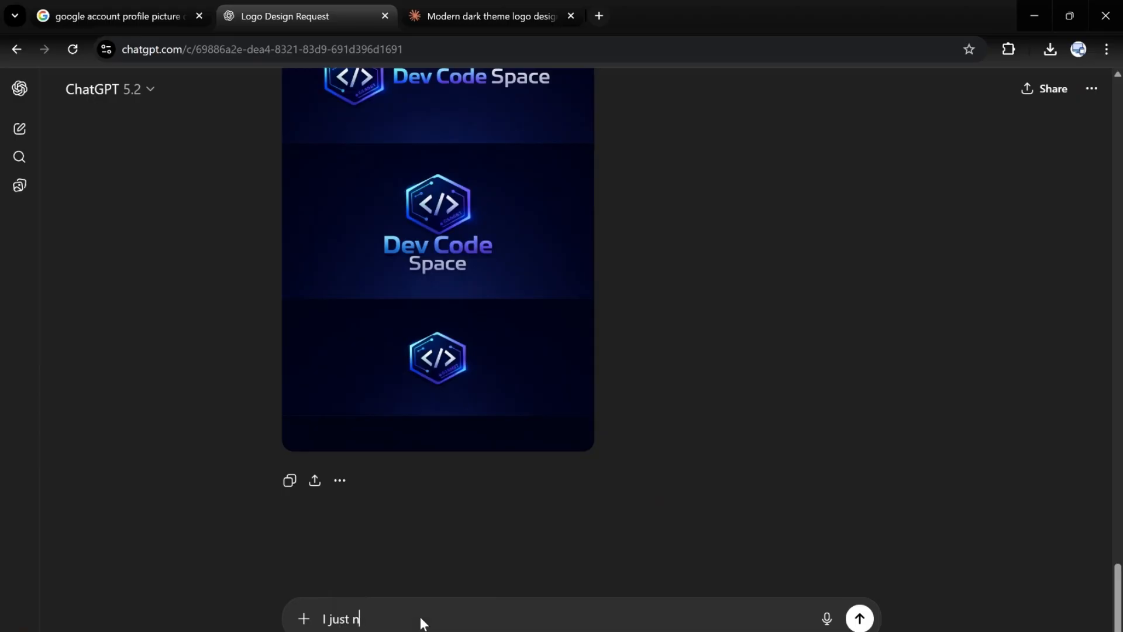
{"action": "type", "text": "eed one f"}
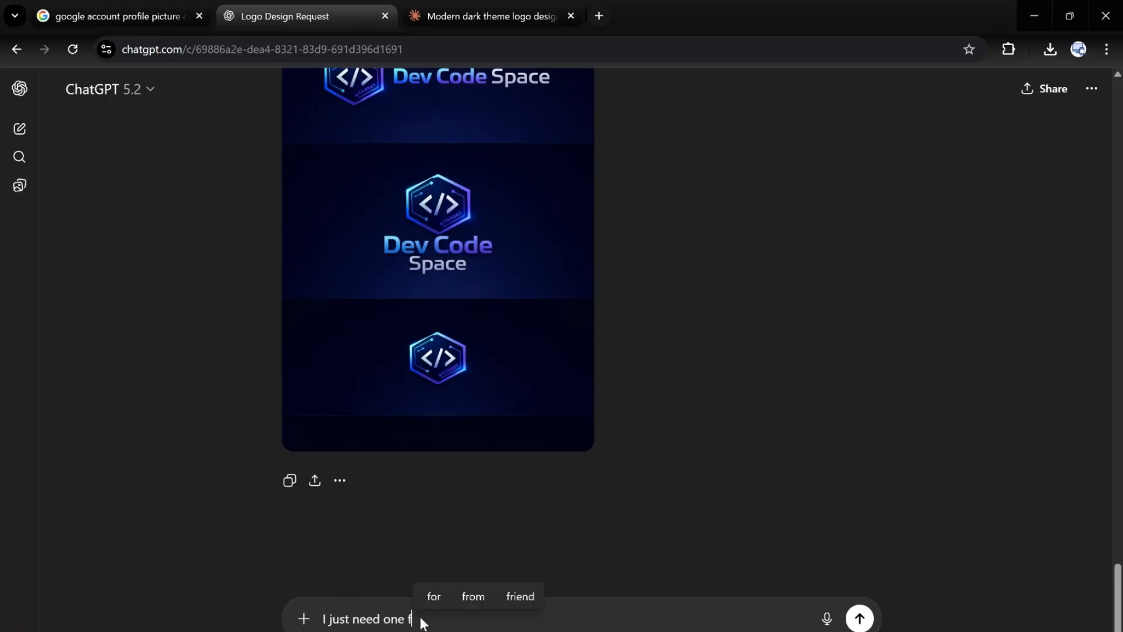
{"action": "type", "text": "ull logo"}
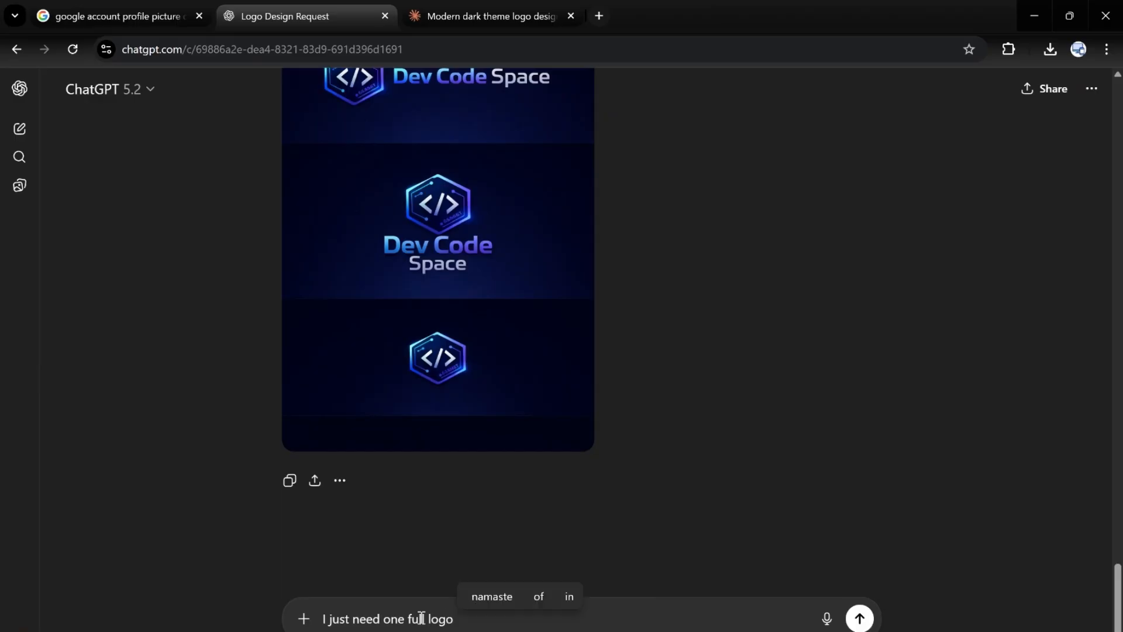
{"action": "key", "text": "Return"}
Step: Download the newly generated single Dev Code Space logo image and switch to Gemini in the other browser window
{"action": "scroll", "coordinate": [614, 325], "scroll_direction": "up", "scroll_amount": 2}
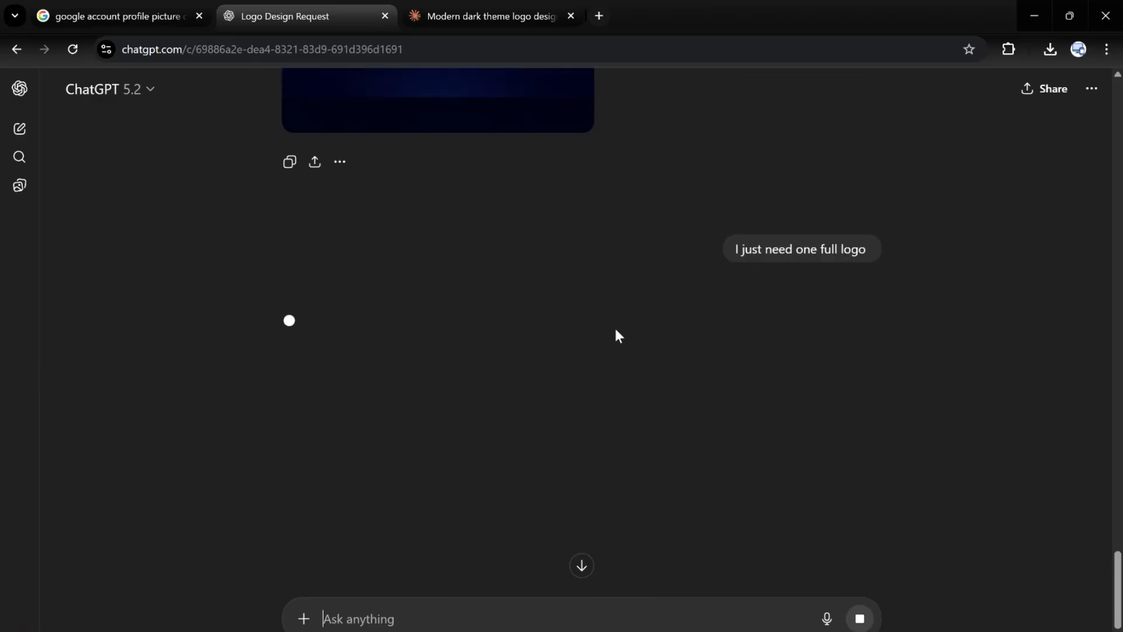
{"action": "scroll", "coordinate": [616, 329], "scroll_direction": "up", "scroll_amount": 4}
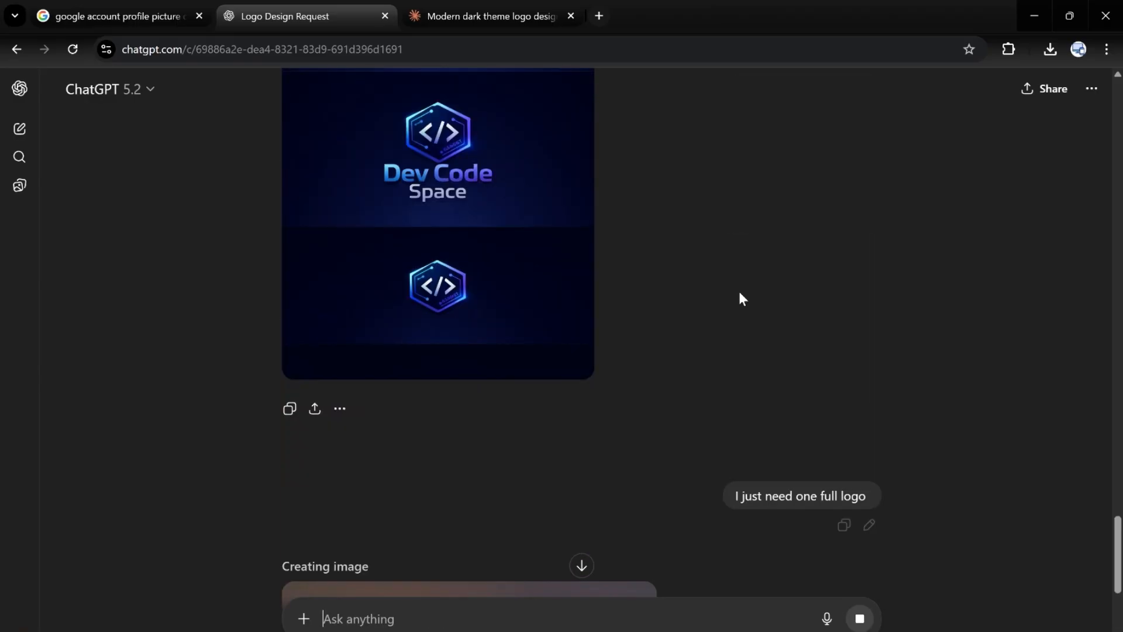
{"action": "scroll", "coordinate": [740, 296], "scroll_direction": "up", "scroll_amount": 5}
{"action": "scroll", "coordinate": [767, 325], "scroll_direction": "down", "scroll_amount": 10}
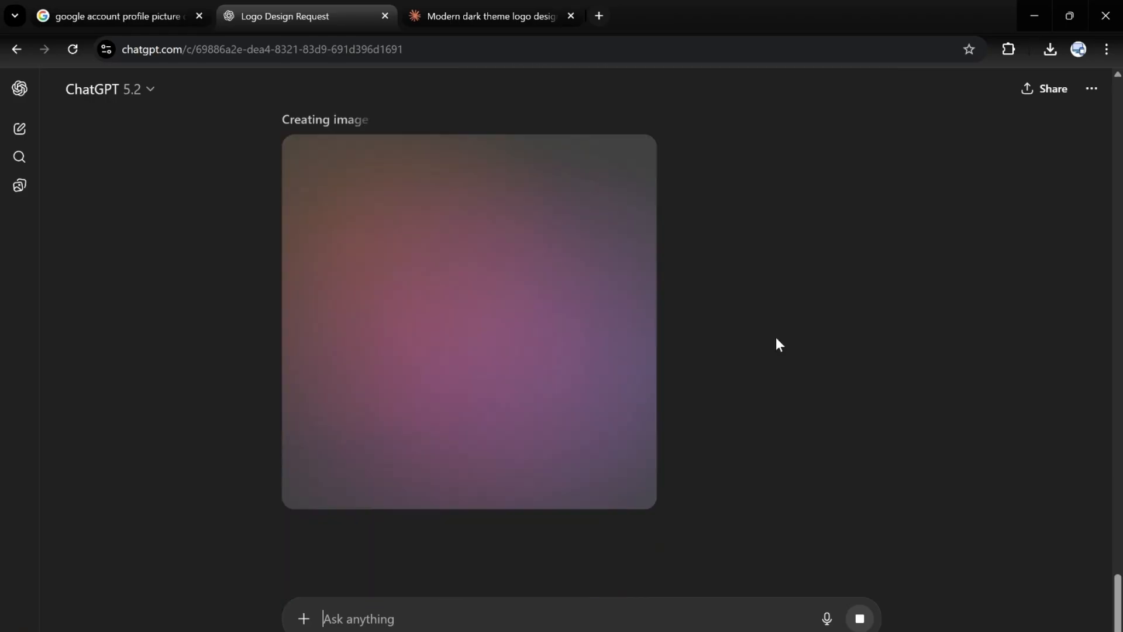
{"action": "scroll", "coordinate": [826, 318], "scroll_direction": "up", "scroll_amount": 4}
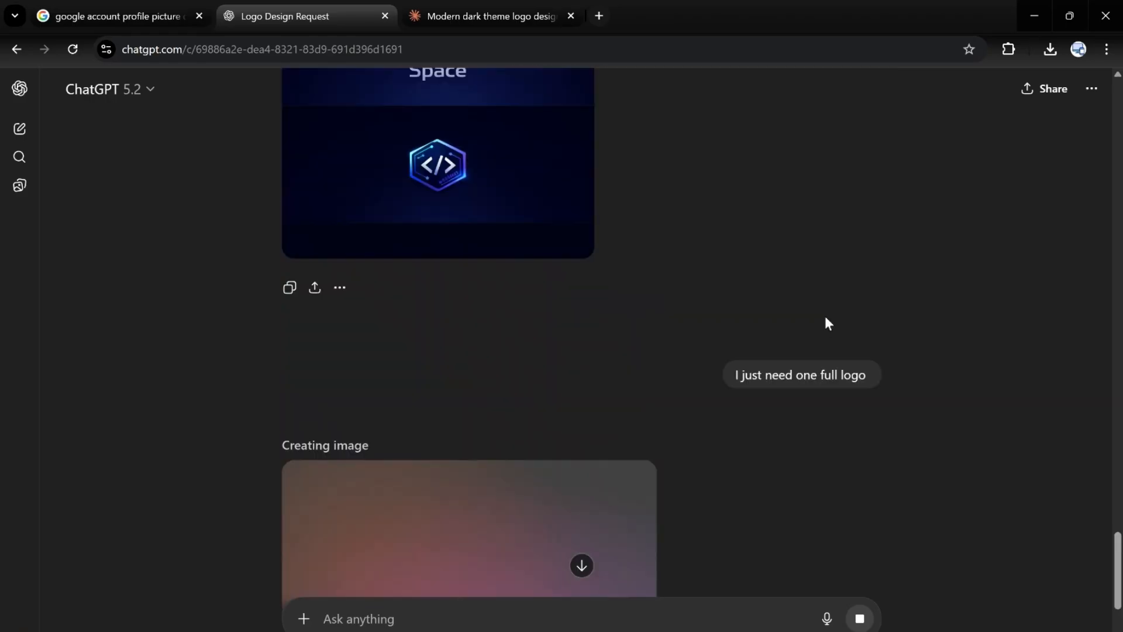
{"action": "scroll", "coordinate": [827, 323], "scroll_direction": "down", "scroll_amount": 4}
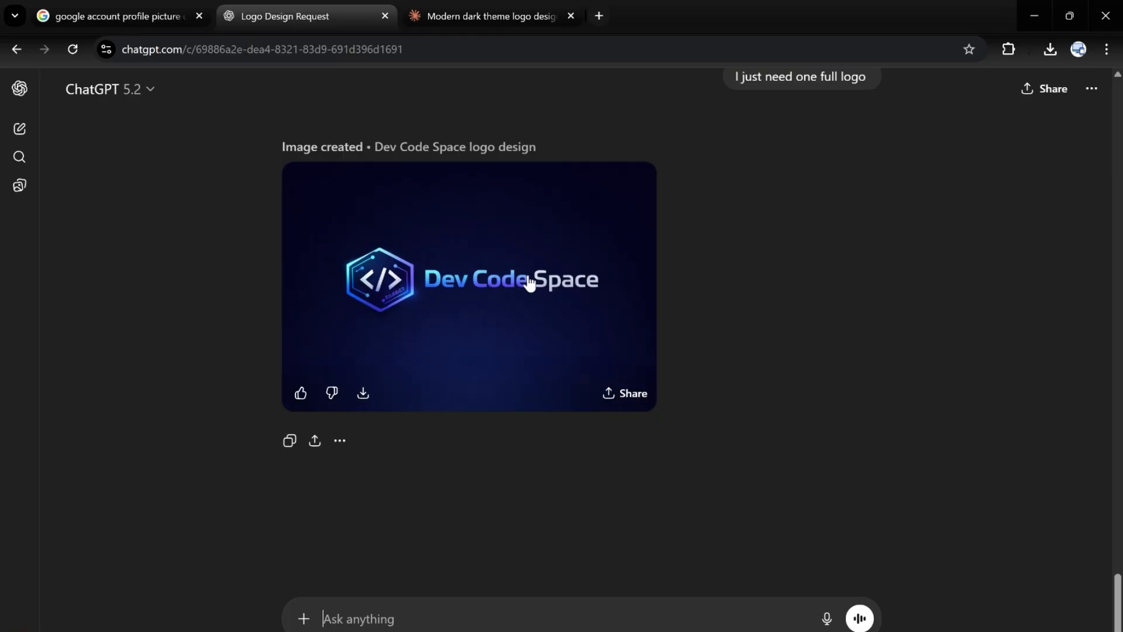
{"action": "left_click", "coordinate": [363, 394]}
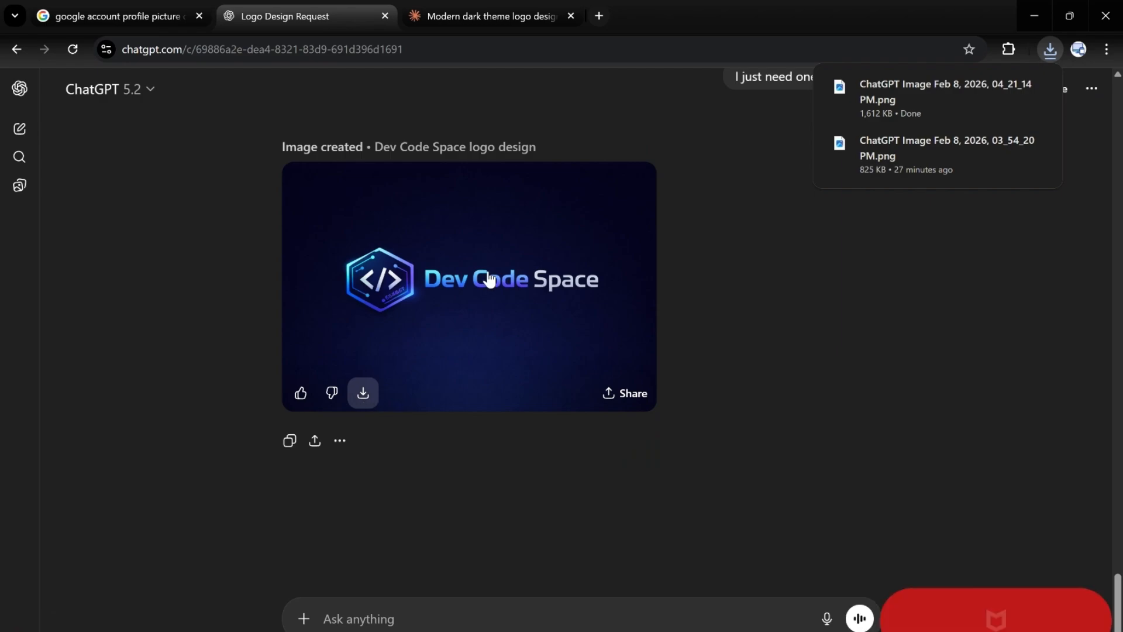
{"action": "left_click", "coordinate": [1026, 8]}
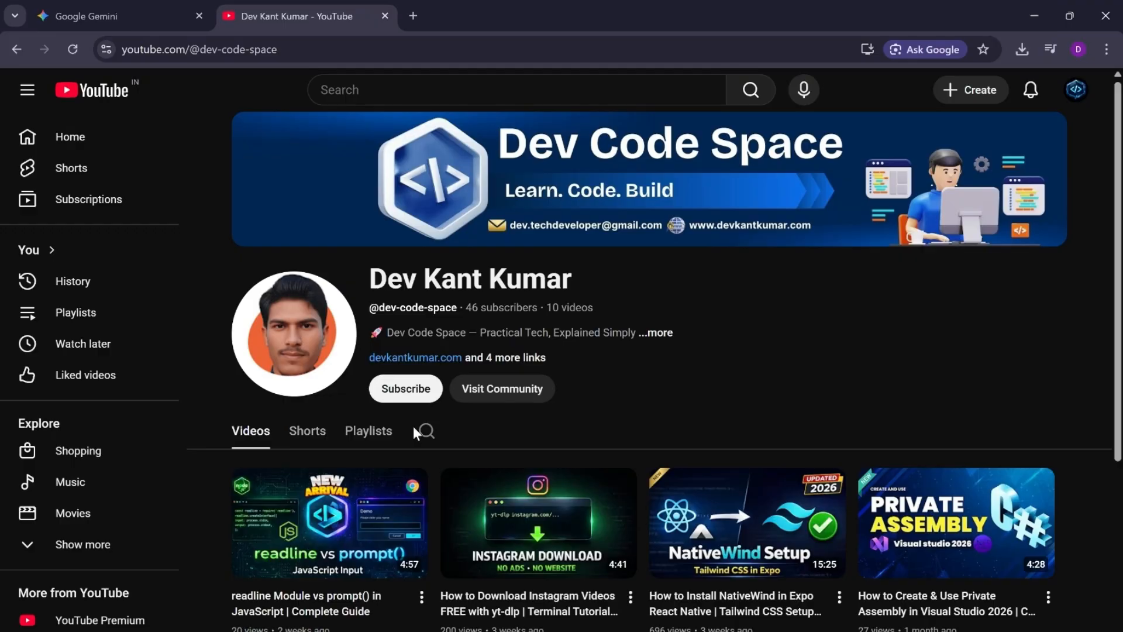
{"action": "left_click", "coordinate": [117, 8]}
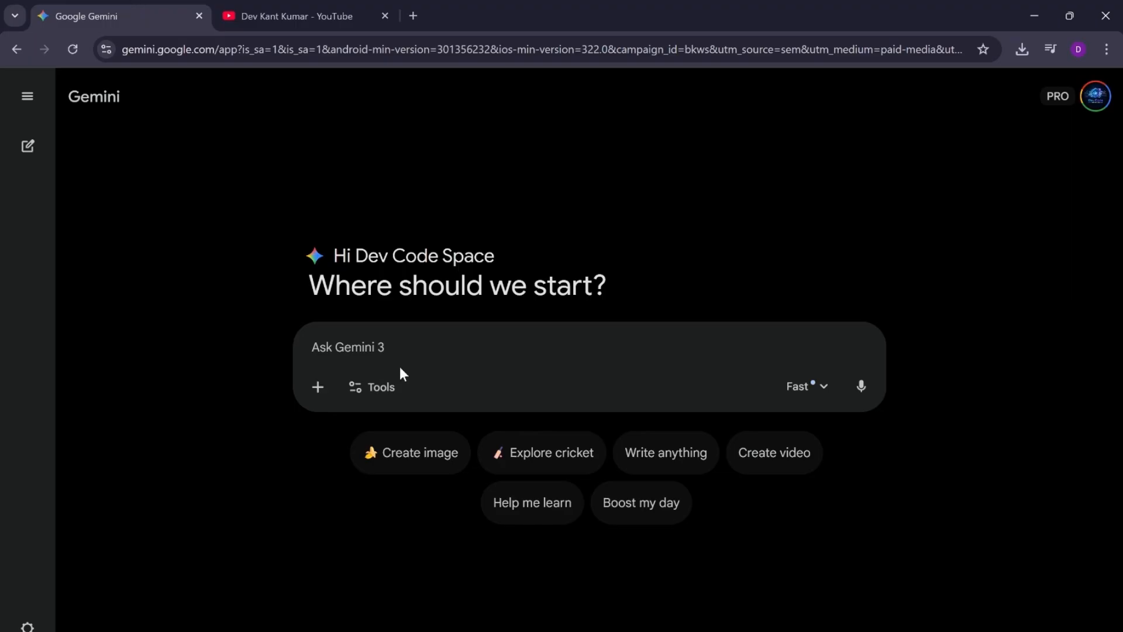
{"action": "left_click", "coordinate": [382, 391]}
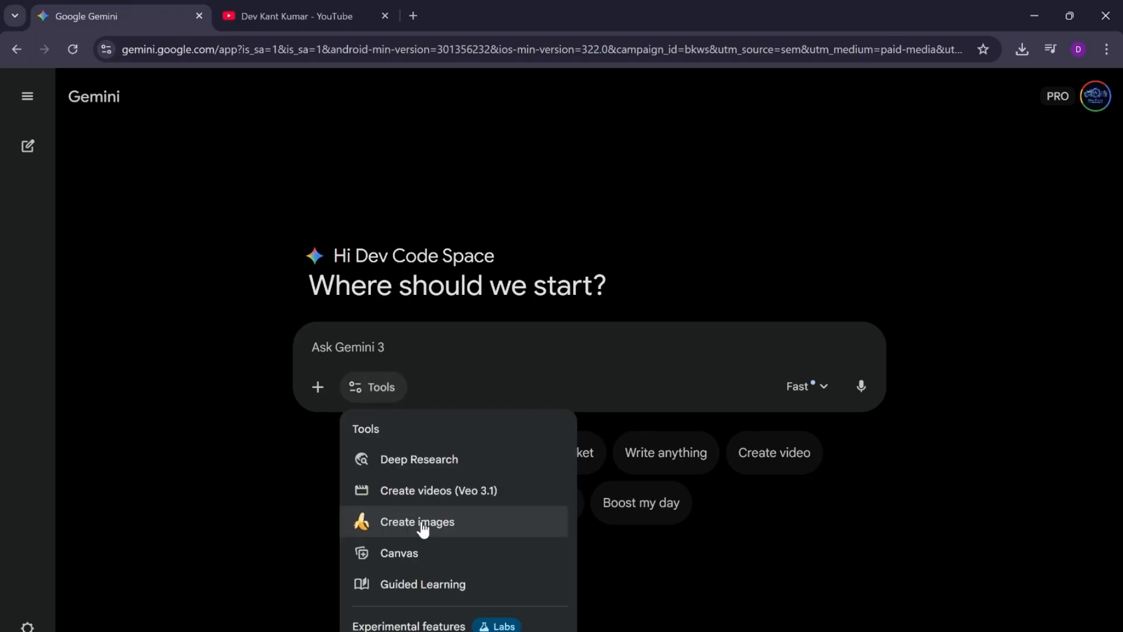
{"action": "left_click", "coordinate": [450, 494]}
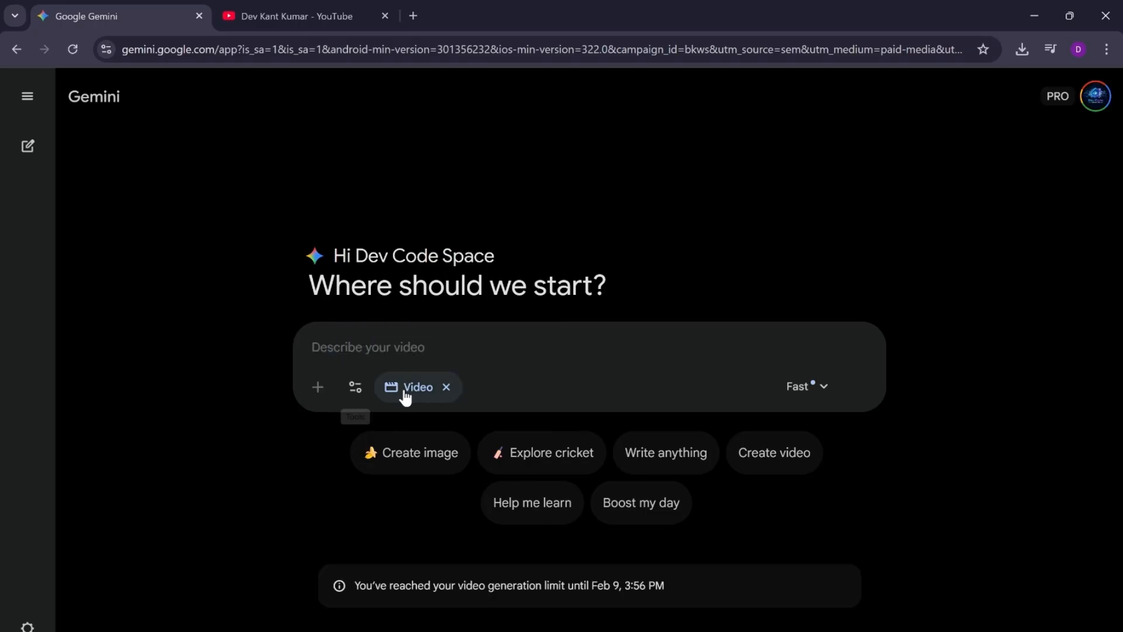
{"action": "left_click", "coordinate": [438, 387]}
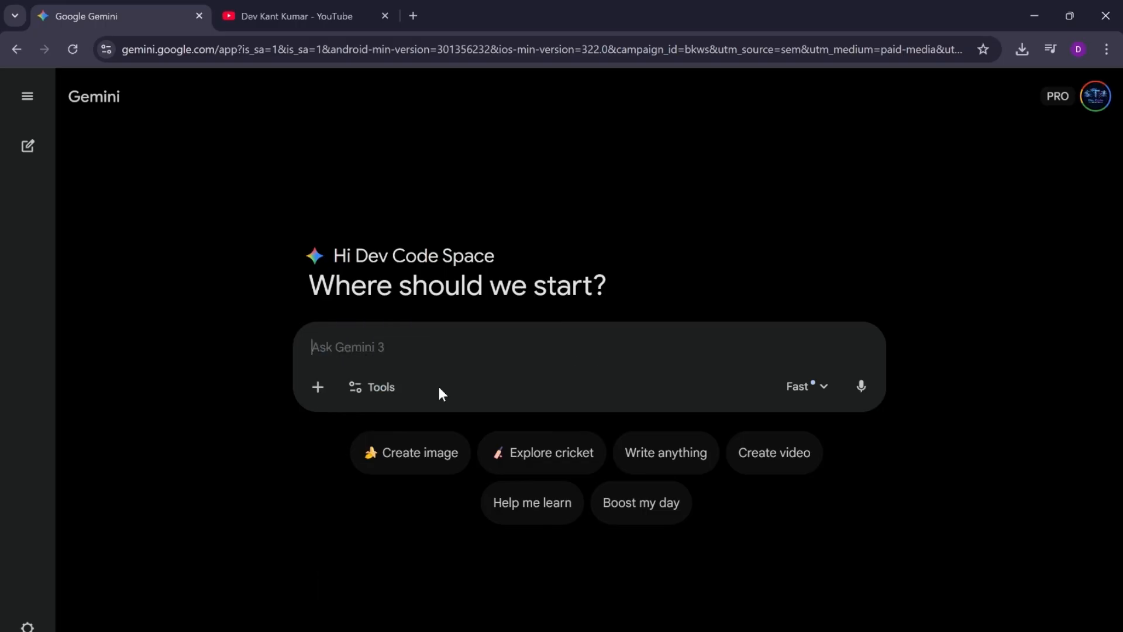
Step: Upload the logo file "ChatGPT Image Feb 8, 2026, 04_21_14 PM.png" from Downloads to the Gemini message
{"action": "left_click", "coordinate": [319, 388]}
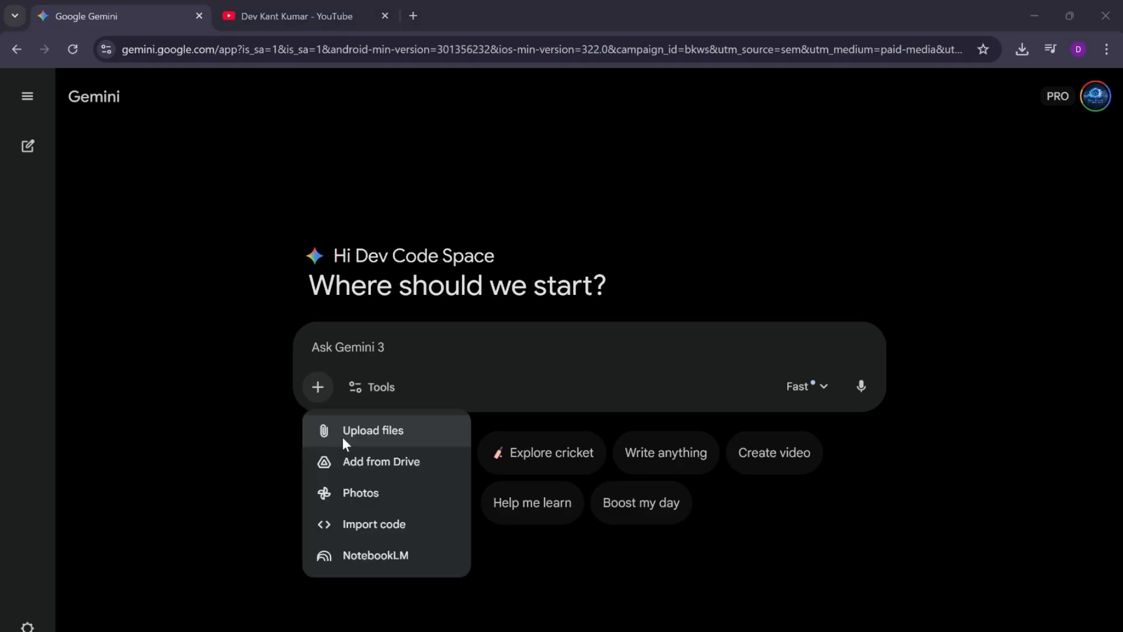
{"action": "left_click", "coordinate": [344, 441]}
{"action": "left_click", "coordinate": [231, 188]}
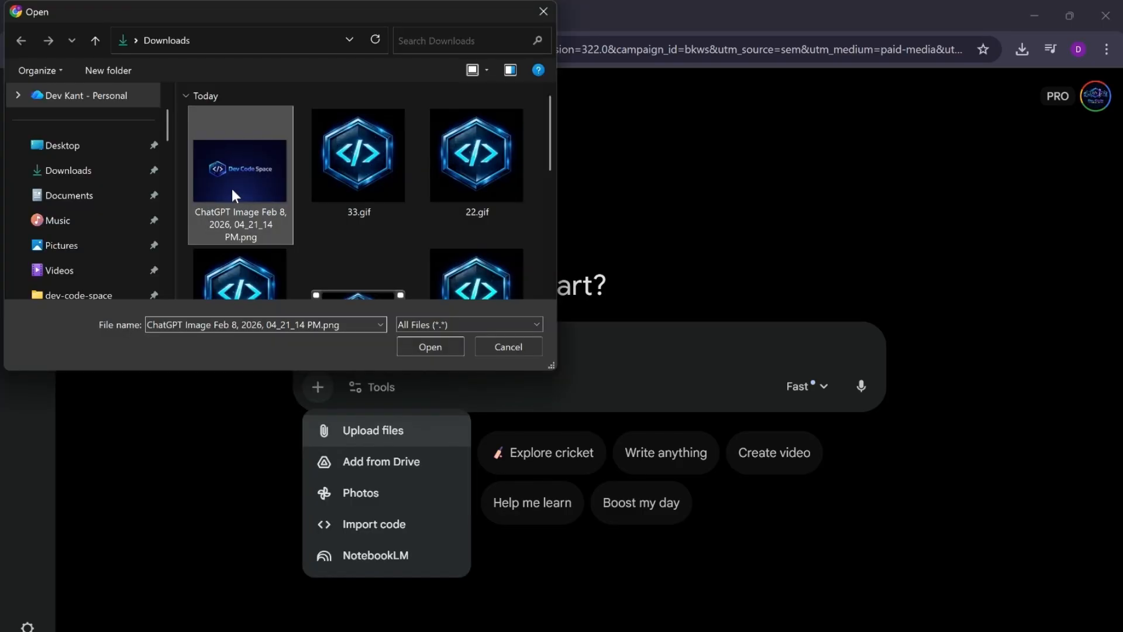
{"action": "left_click", "coordinate": [412, 347]}
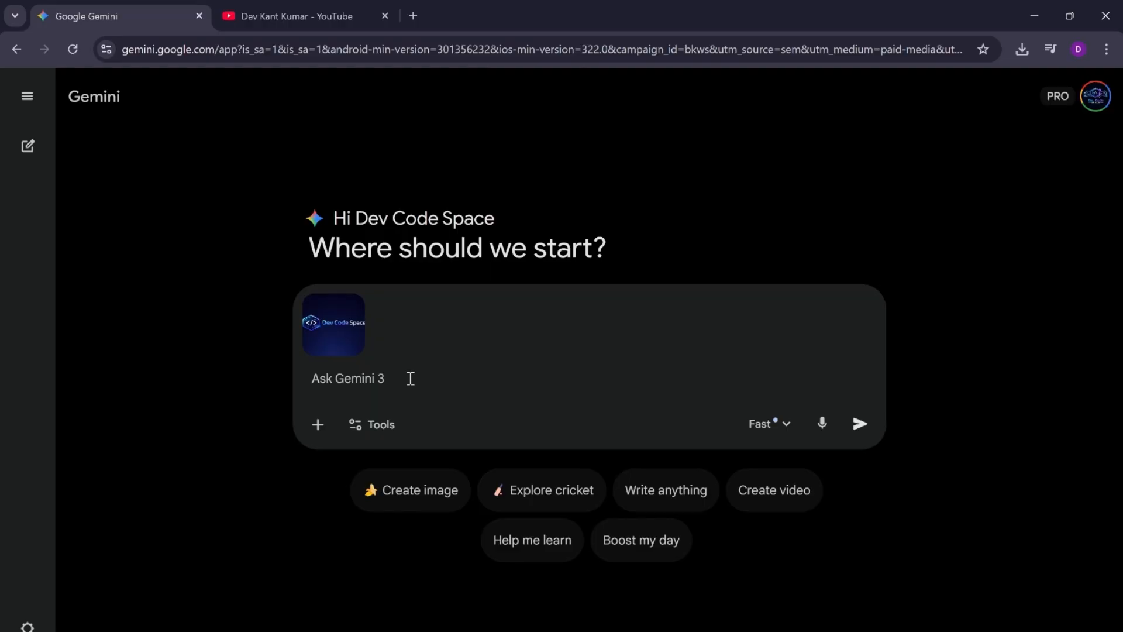
Step: Send Gemini the message "animate this logo into cinematic" with the attached logo and read its reply
{"action": "type", "text": "animate "}
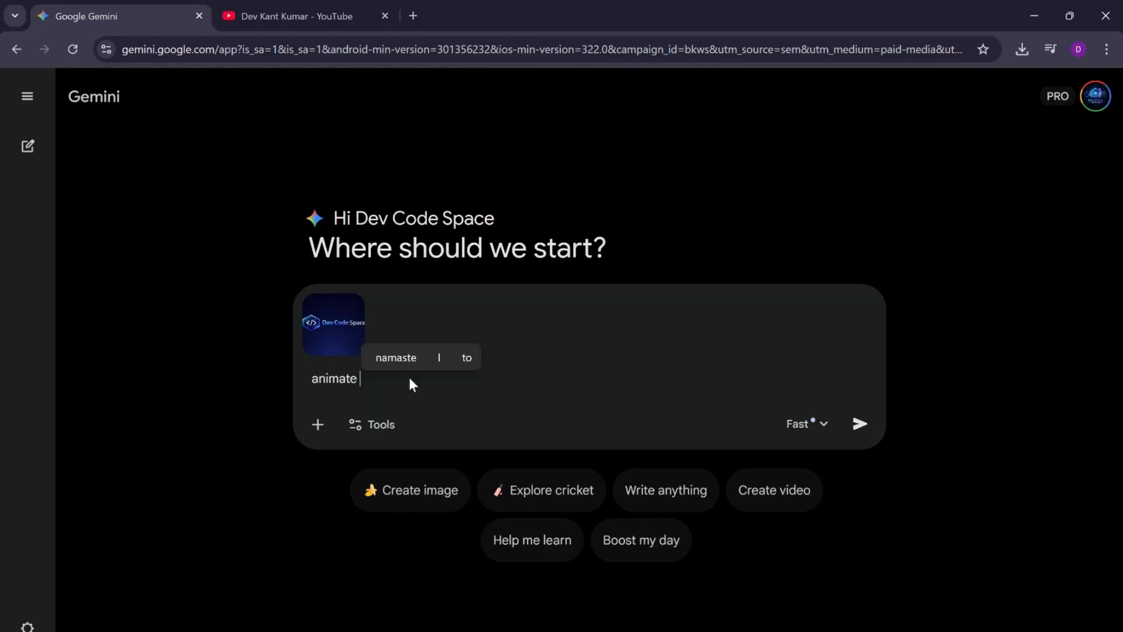
{"action": "type", "text": "this logo in"}
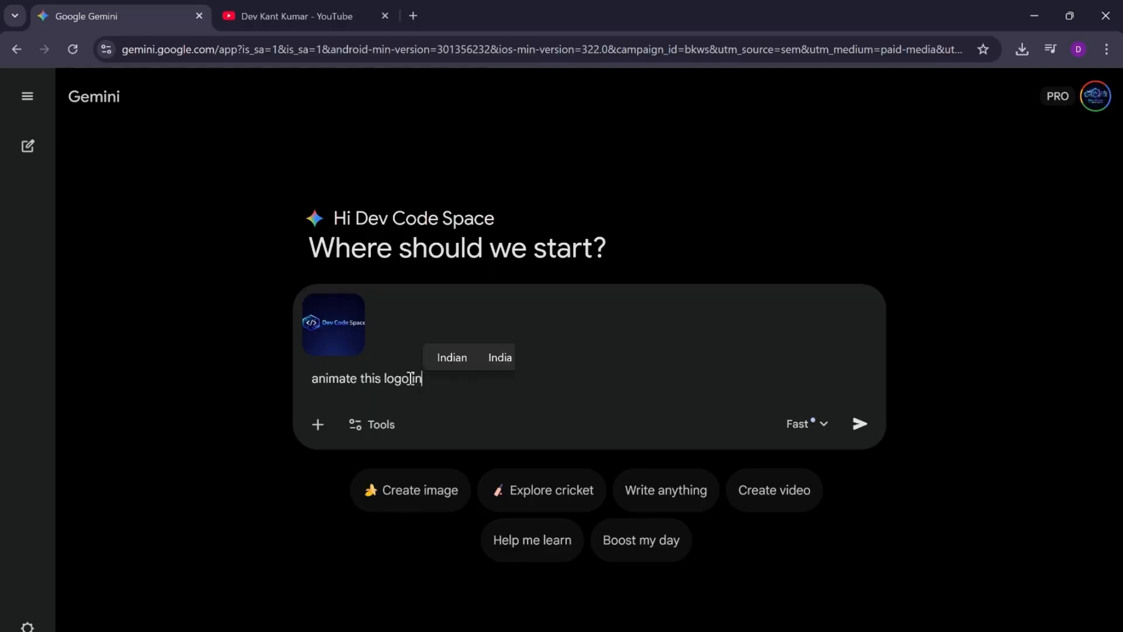
{"action": "type", "text": "to cinem"}
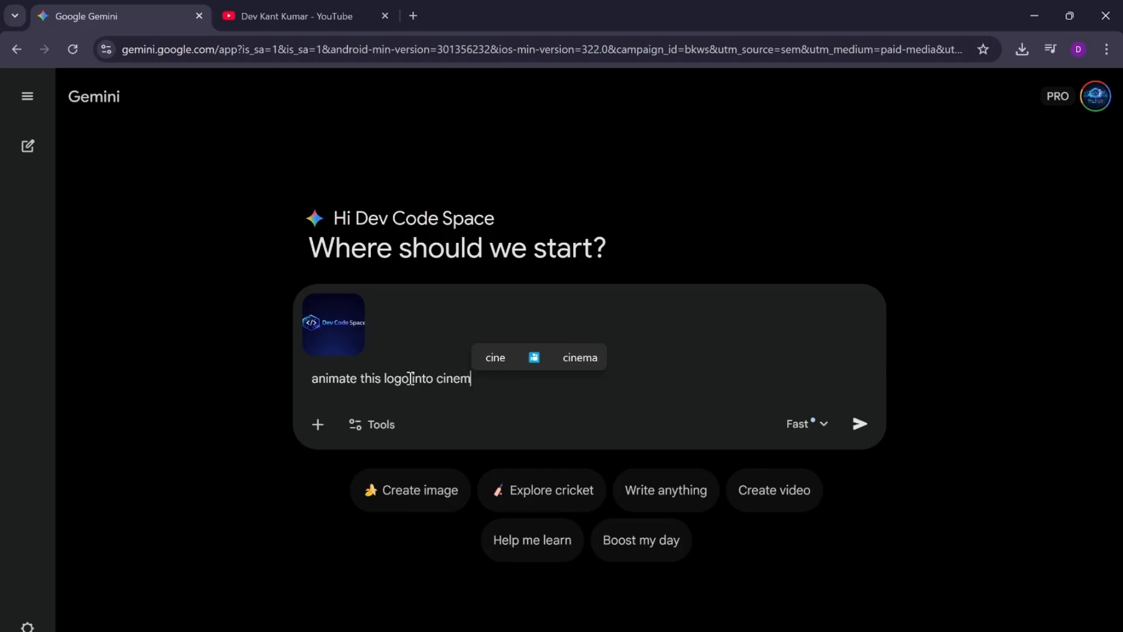
{"action": "key", "text": "BackSpace"}
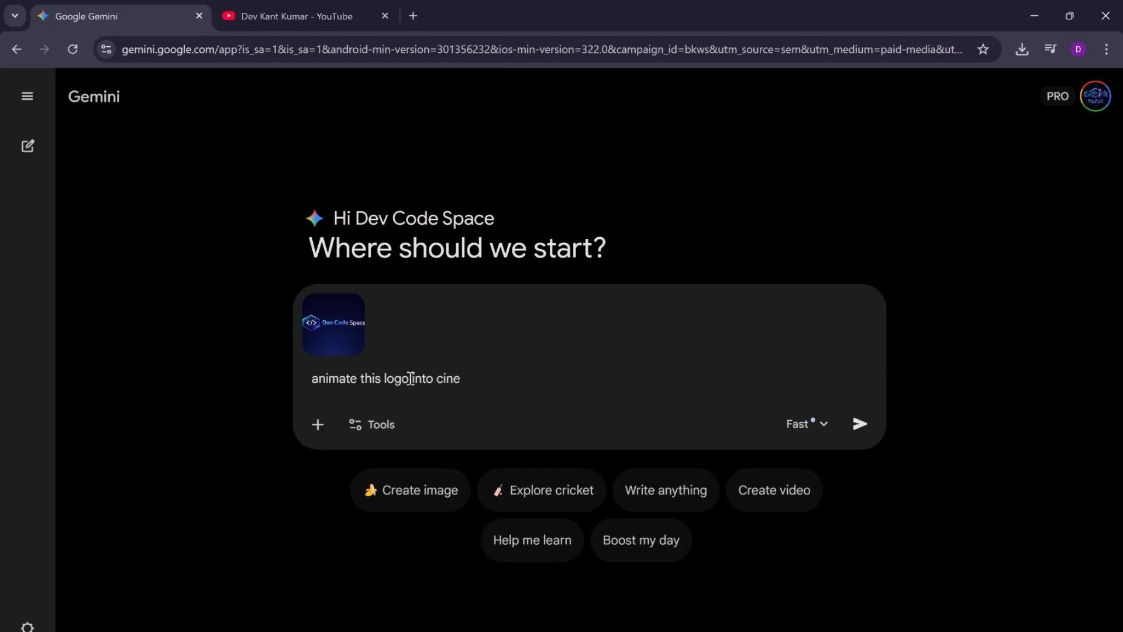
{"action": "type", "text": "matic"}
{"action": "key", "text": "Return"}
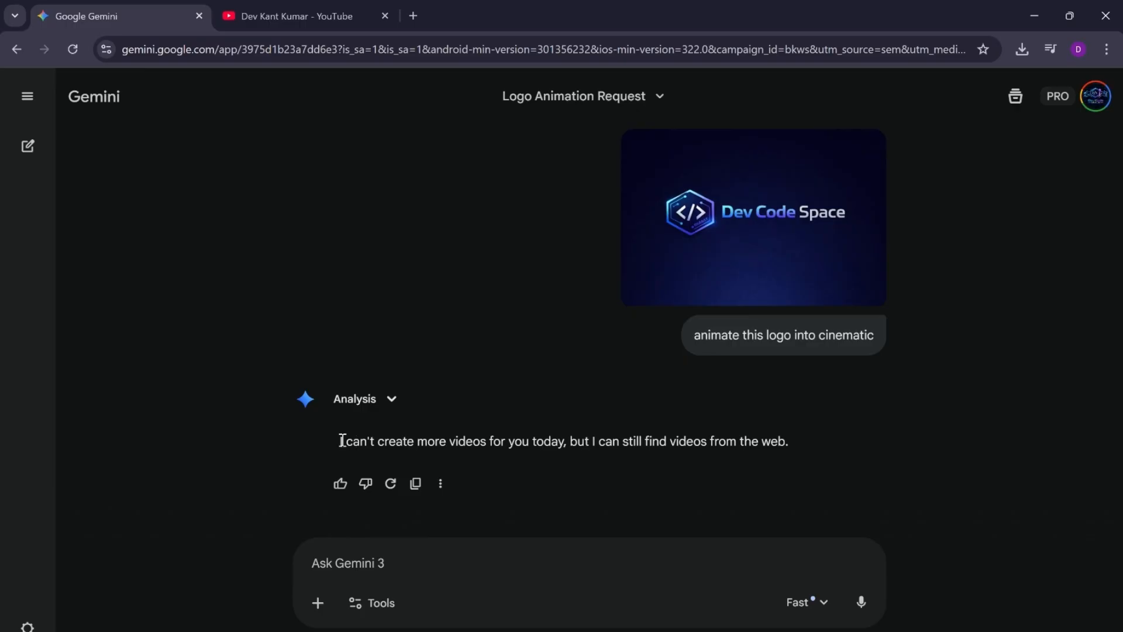
{"action": "left_click_drag", "start_coordinate": [342, 441], "coordinate": [791, 441]}
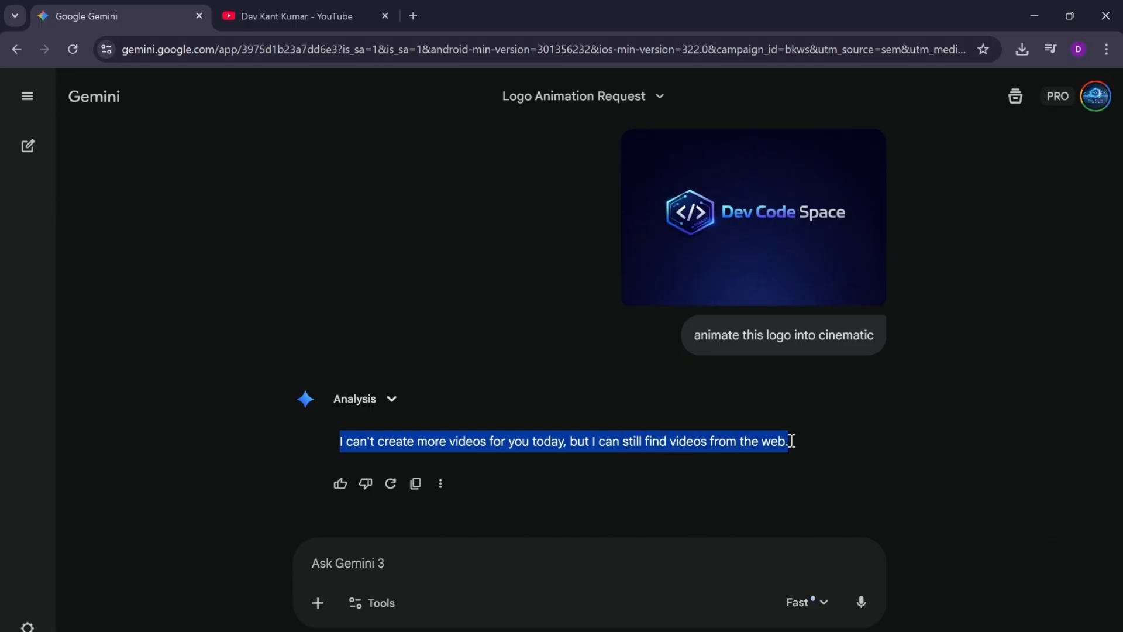
{"action": "left_click", "coordinate": [880, 449]}
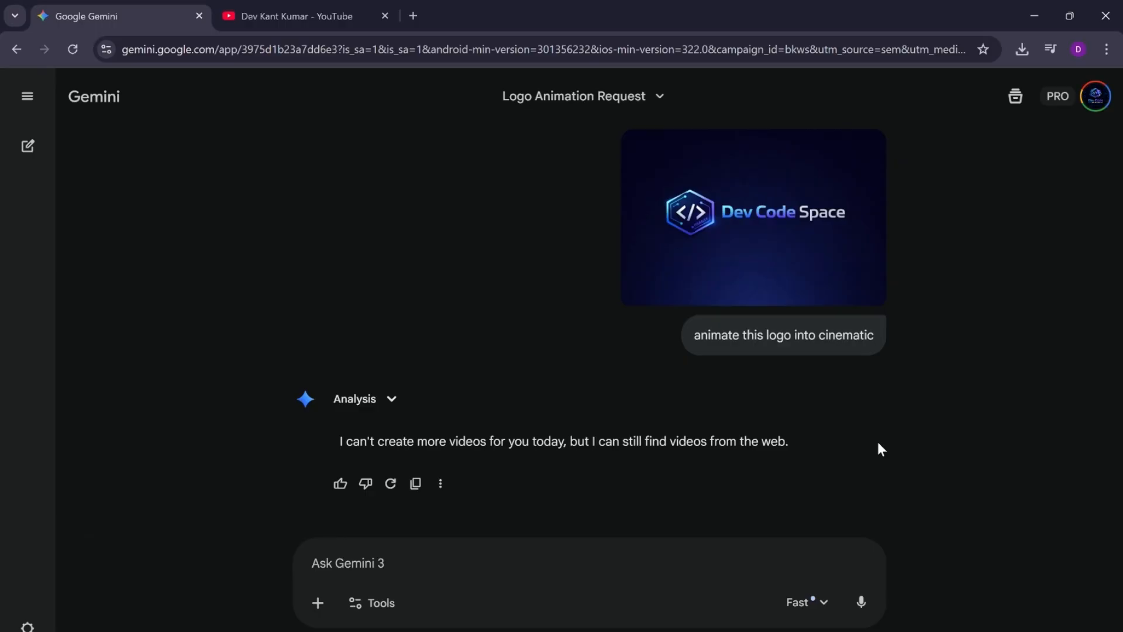
Step: Open the earlier chat "Logo Animation Into Cinematic Shot" and collapse the chat list
{"action": "left_click", "coordinate": [39, 99]}
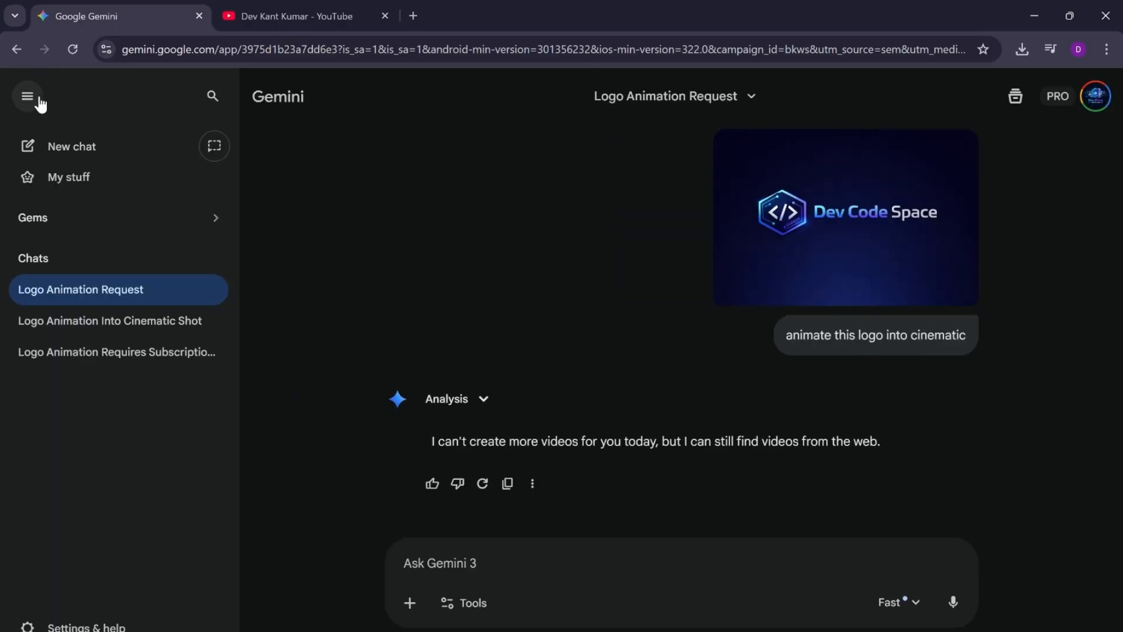
{"action": "left_click", "coordinate": [75, 330]}
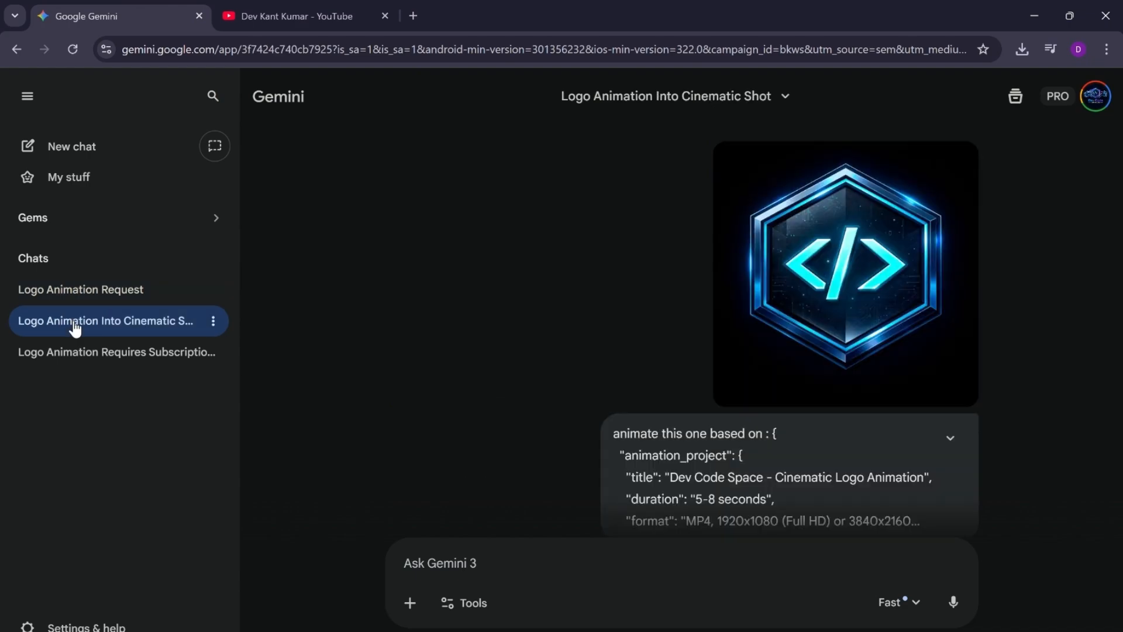
{"action": "left_click", "coordinate": [28, 100]}
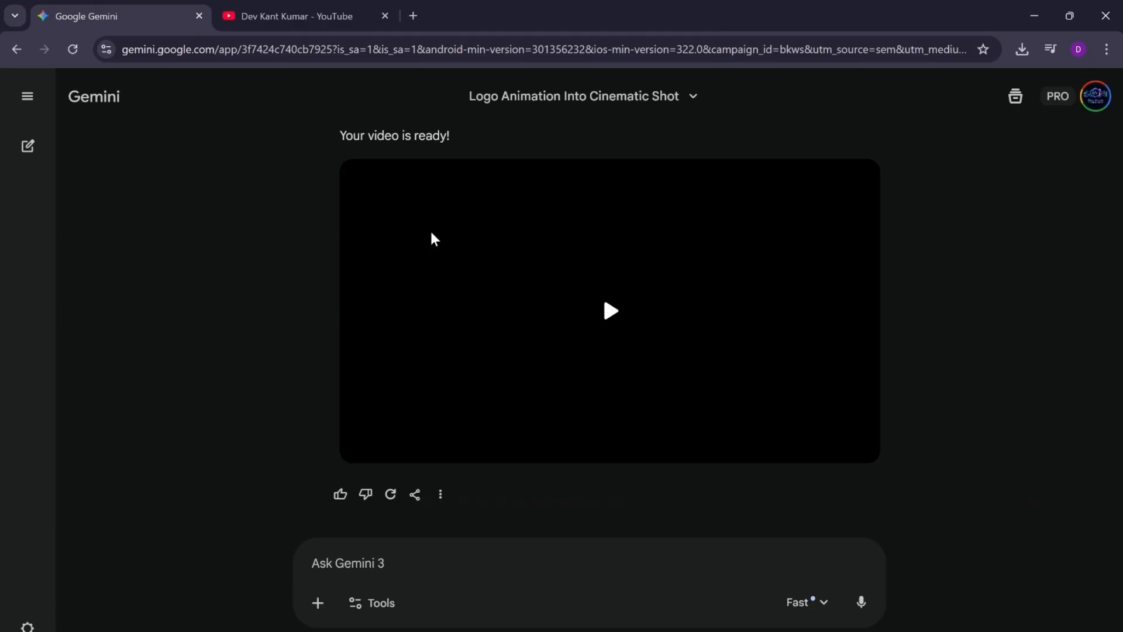
Step: Examine the earlier chat's logo image, the prompt that requested its cinematic animation and the resulting video
{"action": "scroll", "coordinate": [785, 258], "scroll_direction": "up", "scroll_amount": 5}
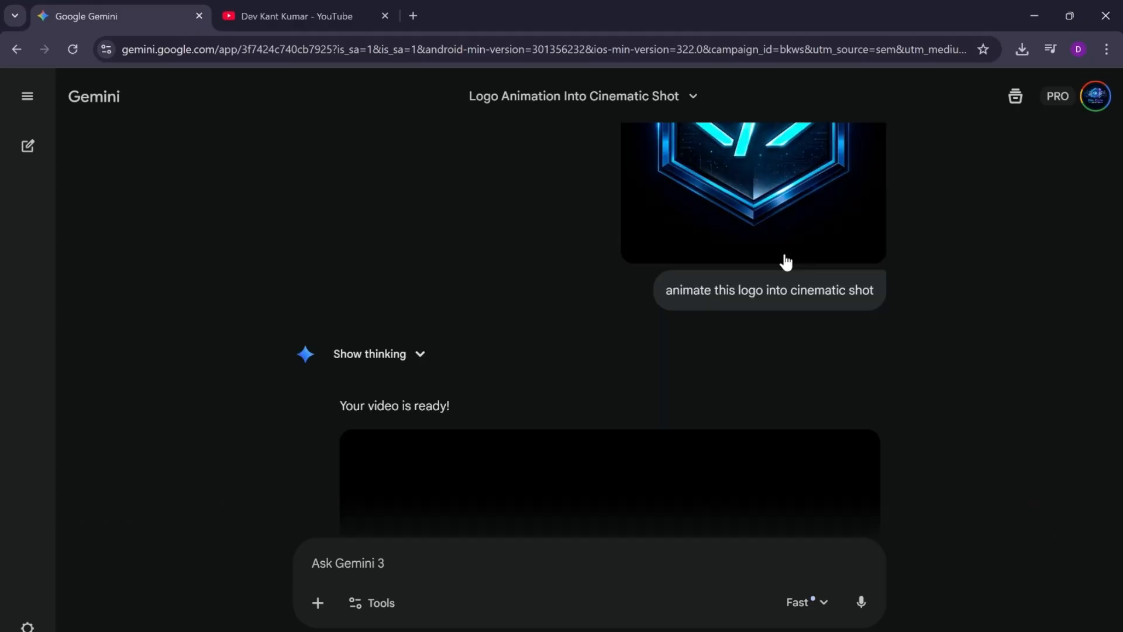
{"action": "scroll", "coordinate": [786, 262], "scroll_direction": "down", "scroll_amount": 5}
{"action": "scroll", "coordinate": [785, 262], "scroll_direction": "up", "scroll_amount": 1}
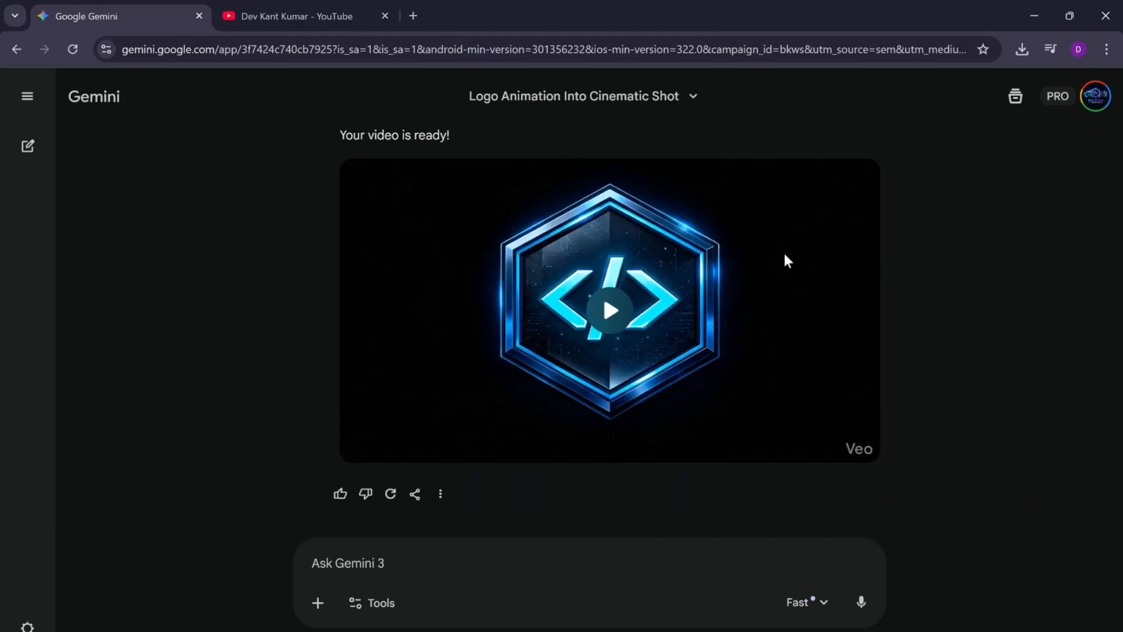
{"action": "scroll", "coordinate": [915, 290], "scroll_direction": "up", "scroll_amount": 2}
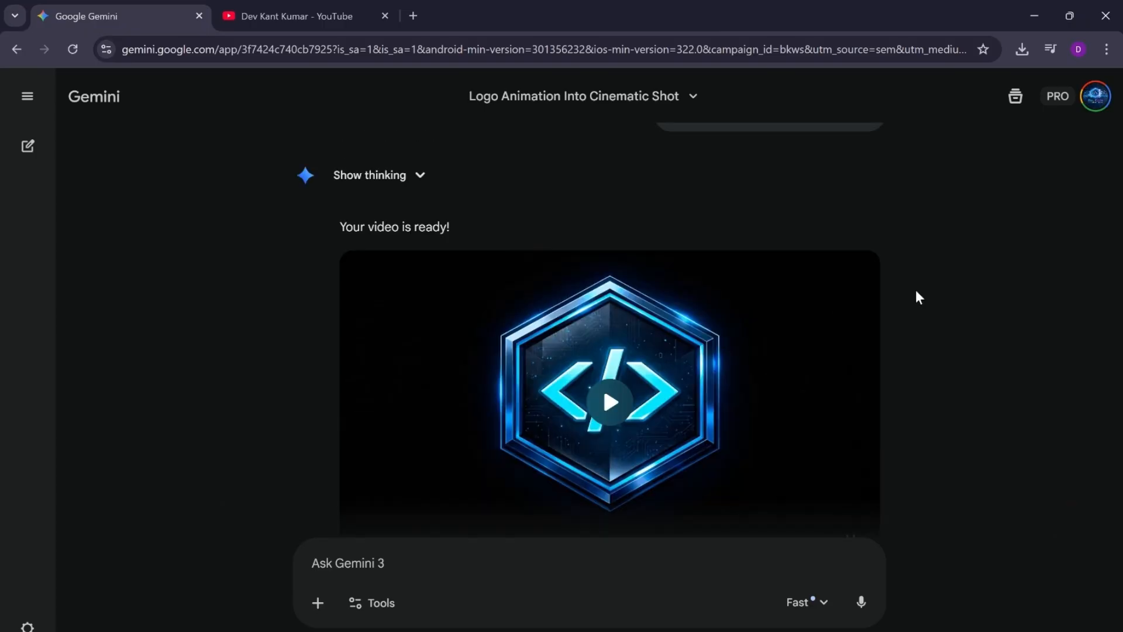
{"action": "scroll", "coordinate": [915, 289], "scroll_direction": "up", "scroll_amount": 4}
{"action": "scroll", "coordinate": [917, 292], "scroll_direction": "up", "scroll_amount": 2}
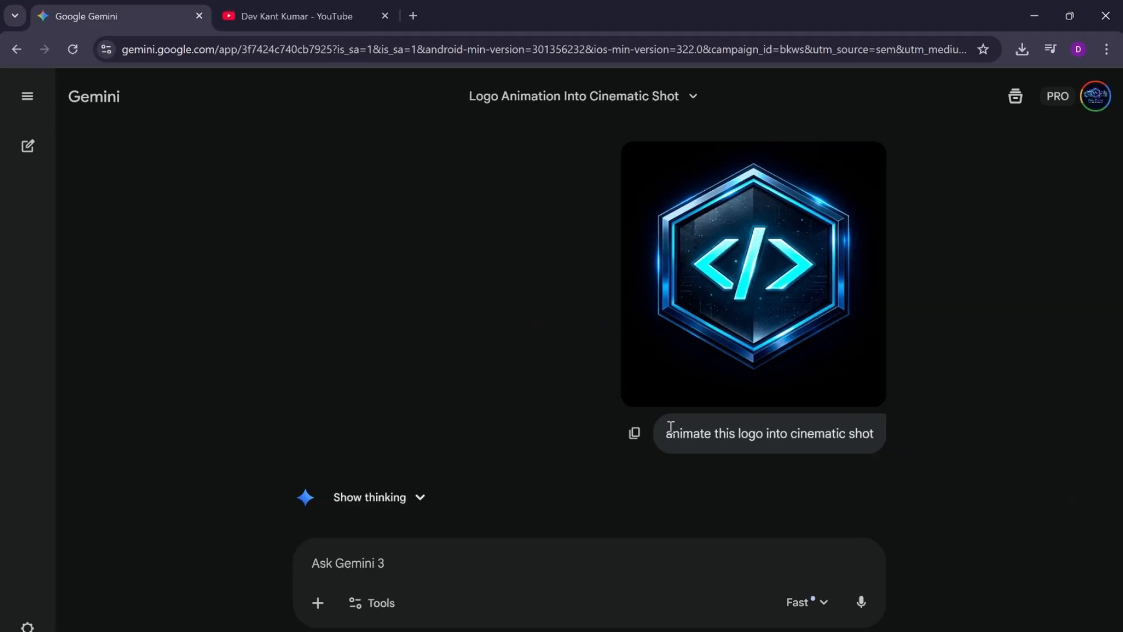
{"action": "left_click_drag", "start_coordinate": [670, 428], "coordinate": [876, 437]}
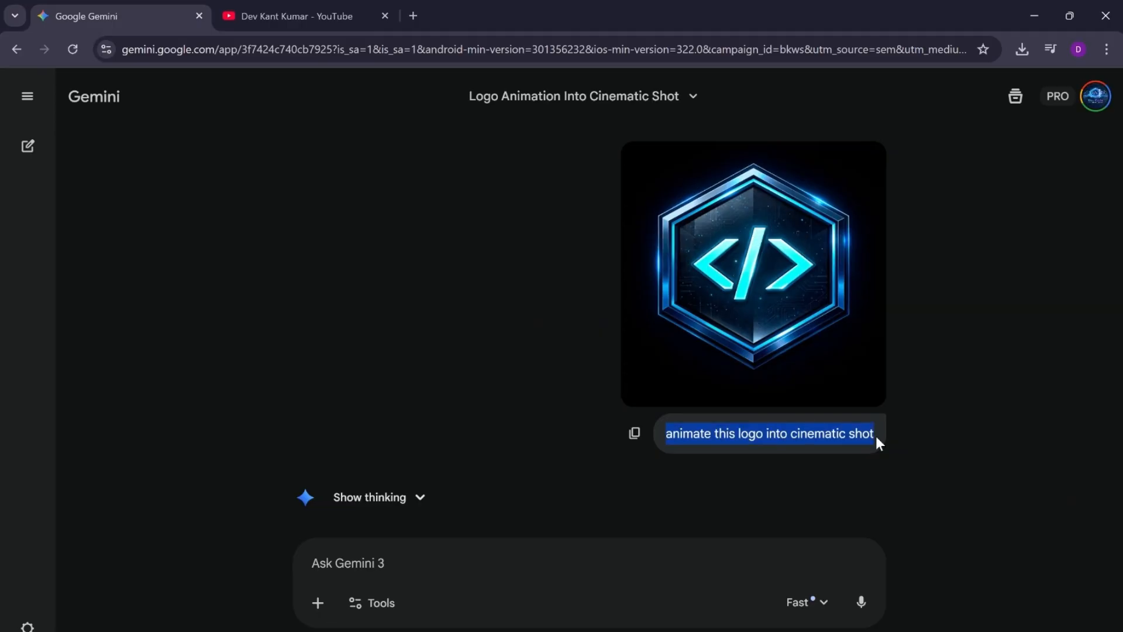
{"action": "left_click", "coordinate": [899, 475]}
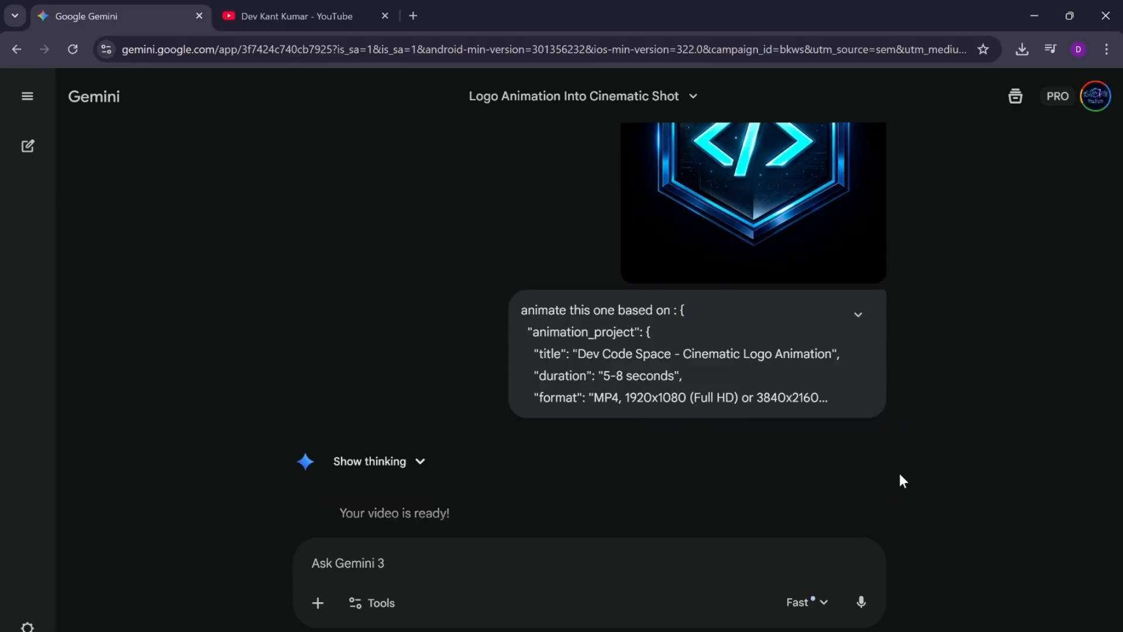
Step: Play the generated hexagon logo video at the end of the chat, pause it and download it
{"action": "scroll", "coordinate": [900, 475], "scroll_direction": "down", "scroll_amount": 3}
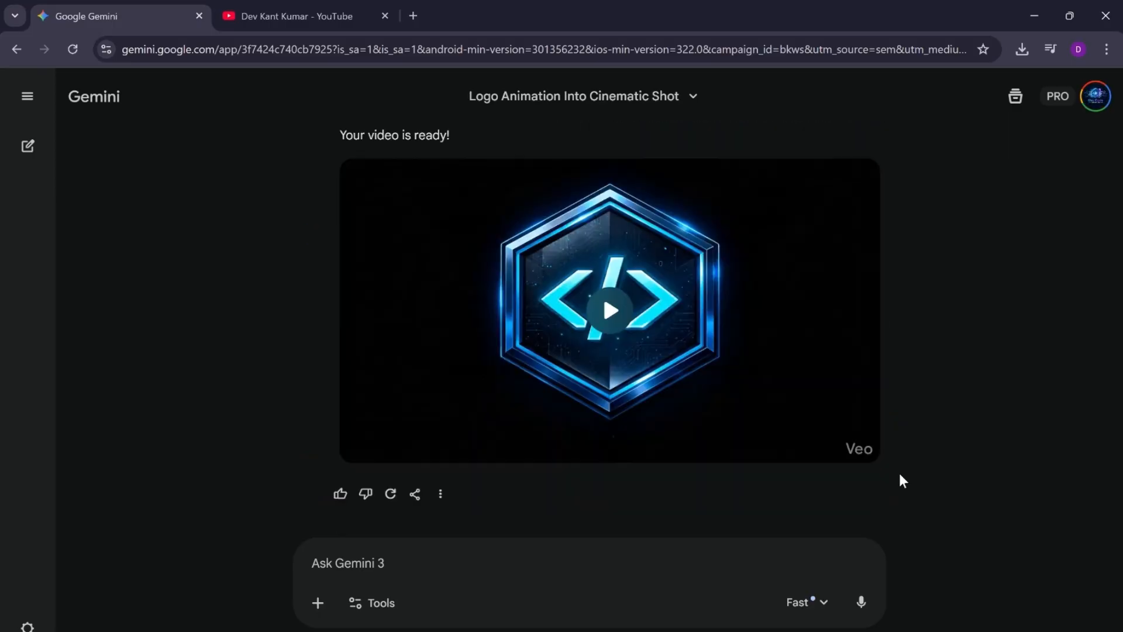
{"action": "mouse_move", "coordinate": [688, 327]}
{"action": "mouse_move", "coordinate": [627, 303]}
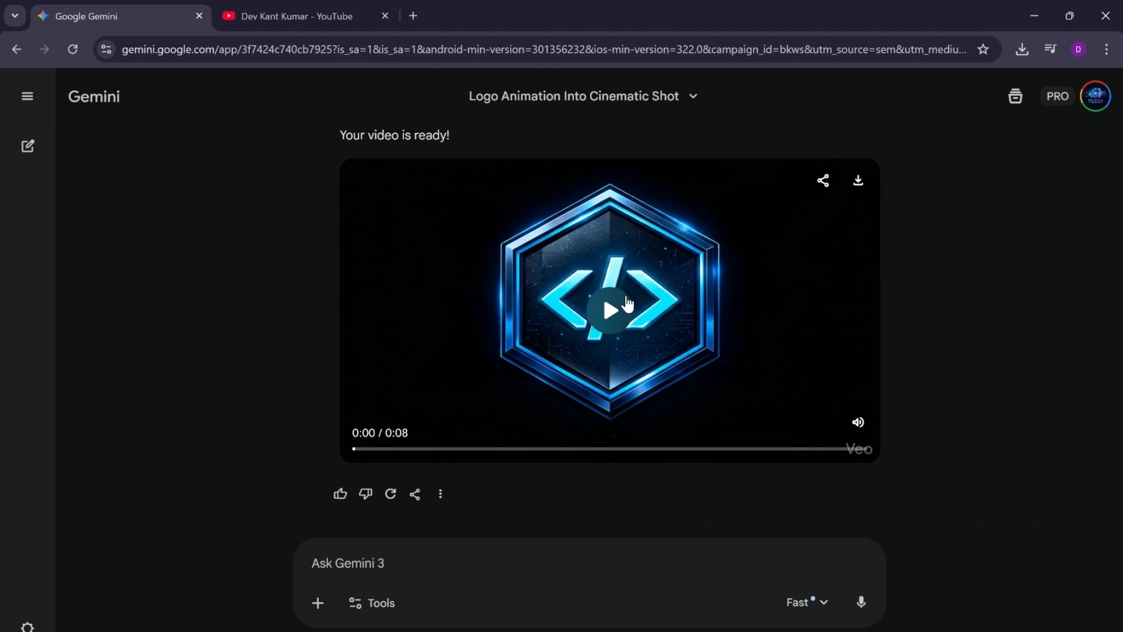
{"action": "left_click", "coordinate": [607, 311]}
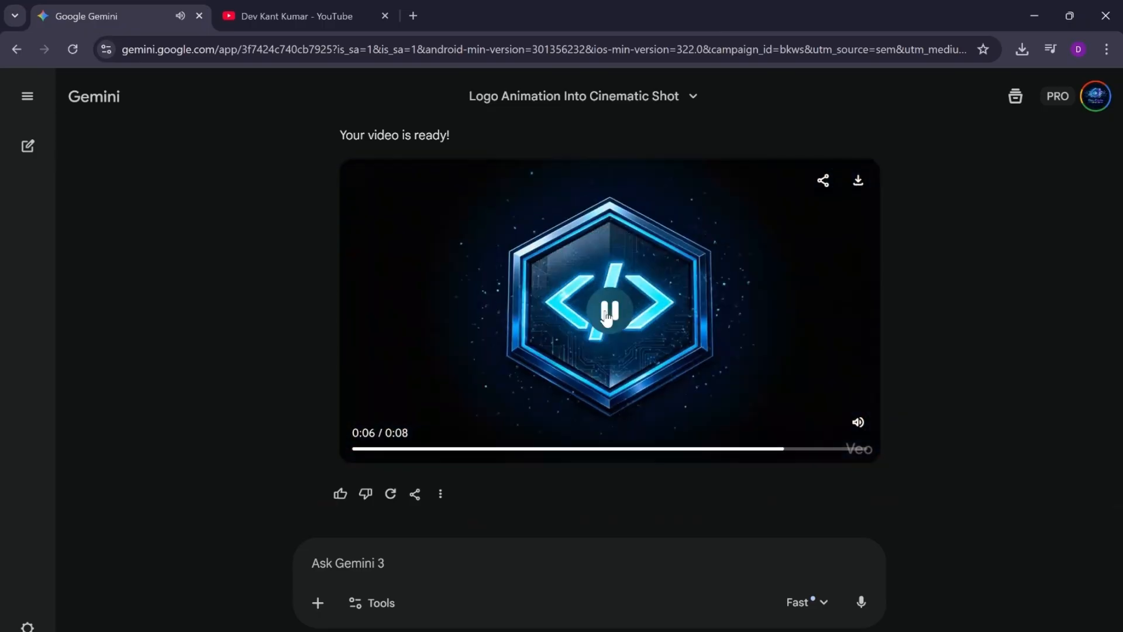
{"action": "left_click", "coordinate": [607, 315]}
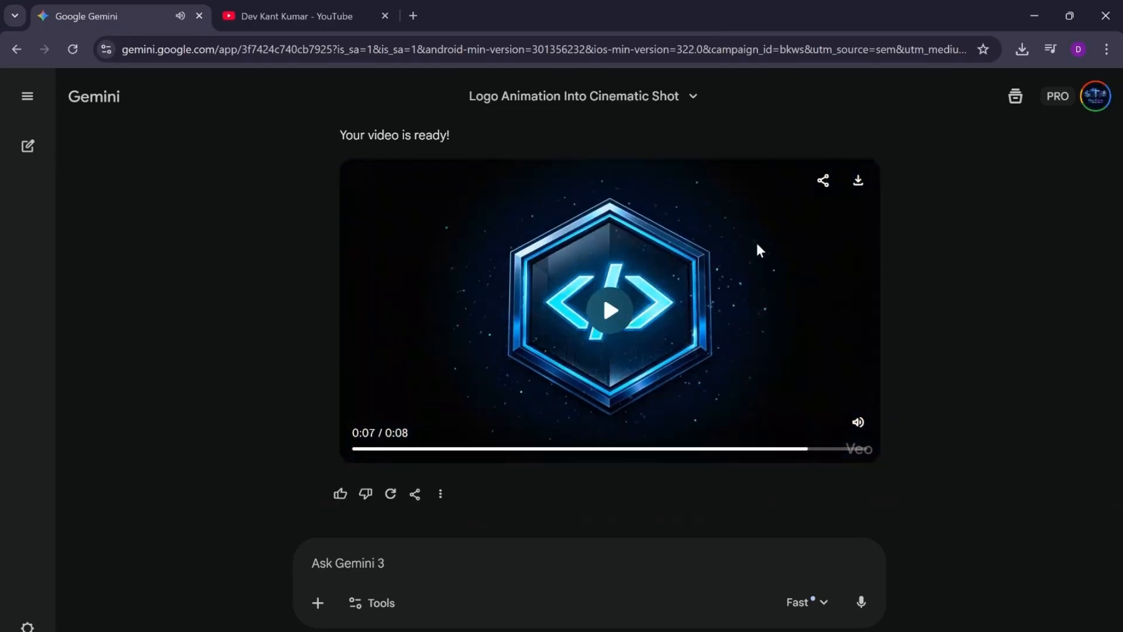
{"action": "left_click", "coordinate": [858, 183]}
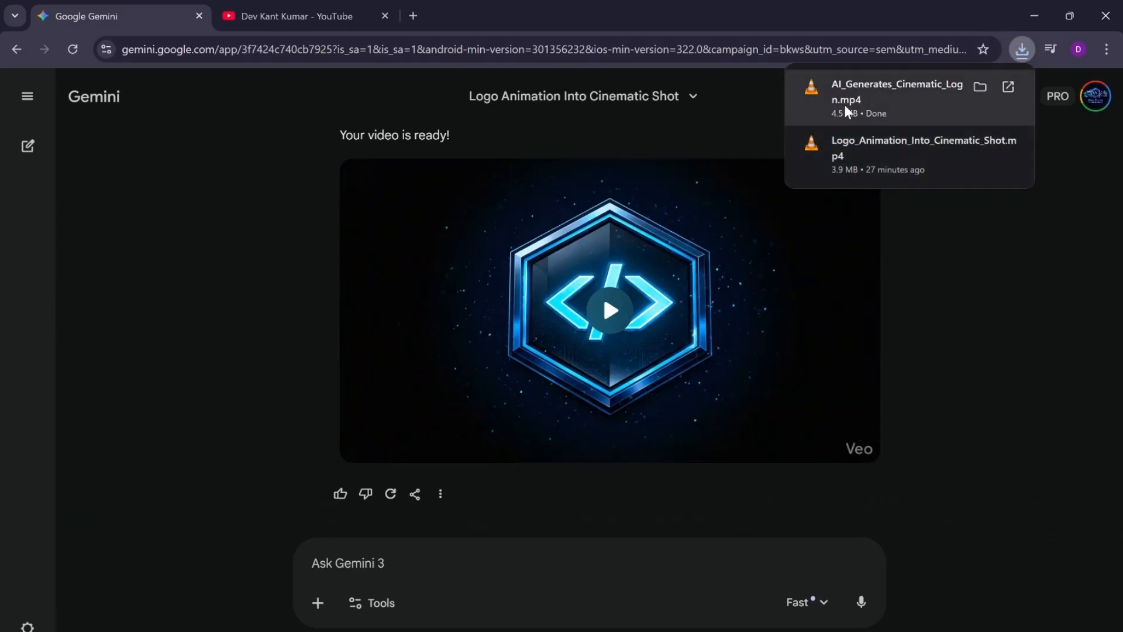
Step: Check the Google account's profile picture, then locate AI_Generates_Cinematic_Logo_Animation.mp4 in the Downloads folder
{"action": "left_click", "coordinate": [1096, 96]}
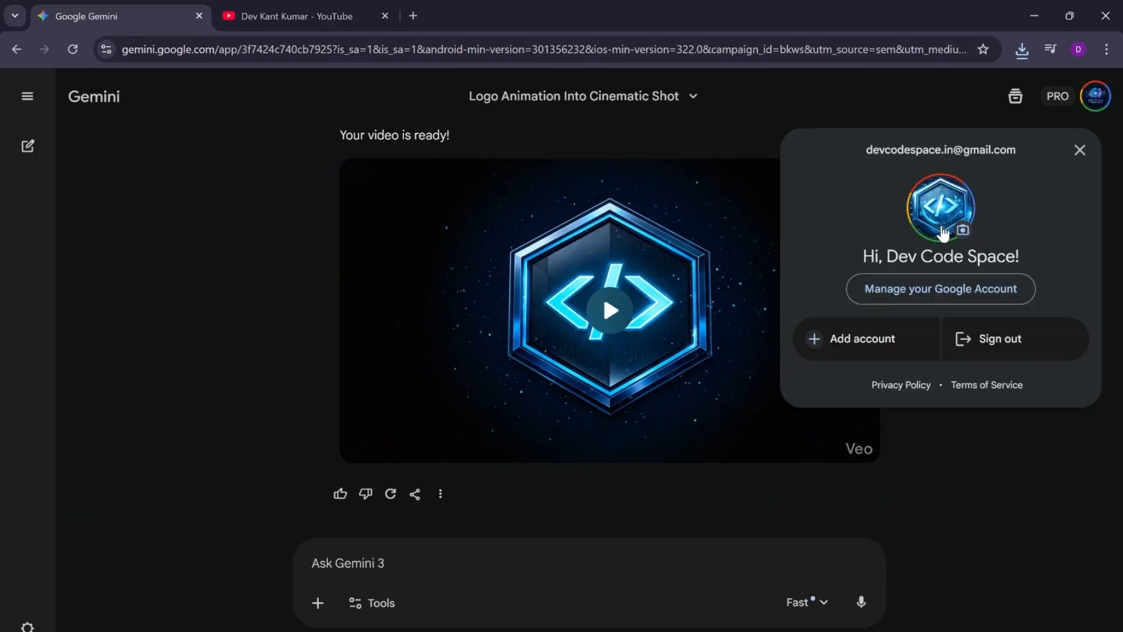
{"action": "left_click", "coordinate": [1077, 153]}
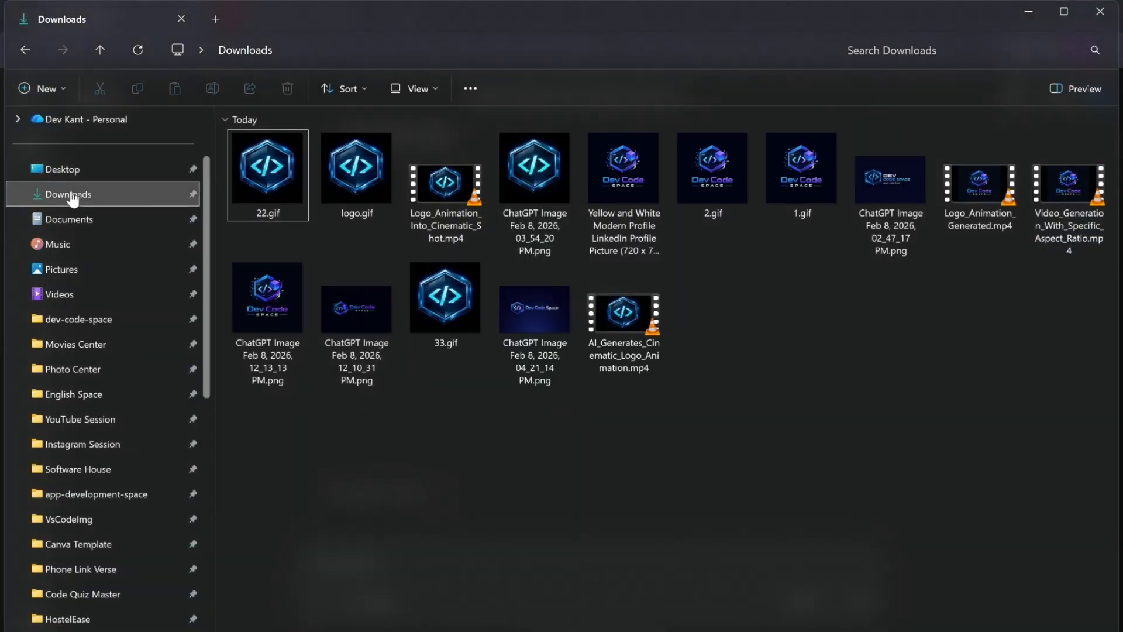
{"action": "left_click", "coordinate": [72, 199]}
{"action": "left_click", "coordinate": [234, 206]}
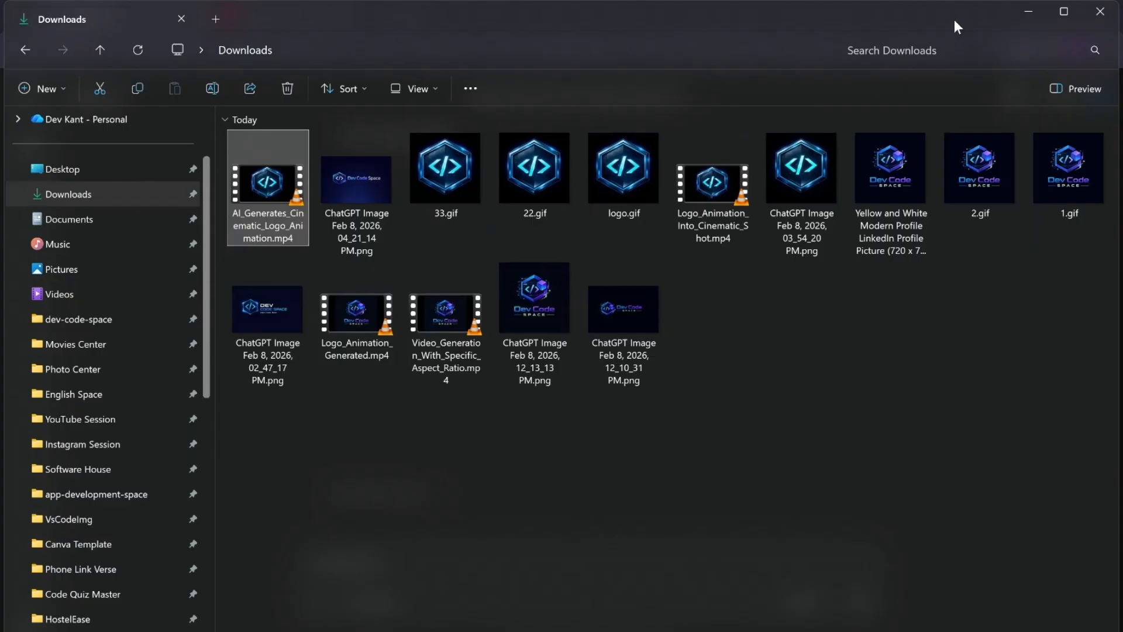
{"action": "left_click", "coordinate": [1023, 13]}
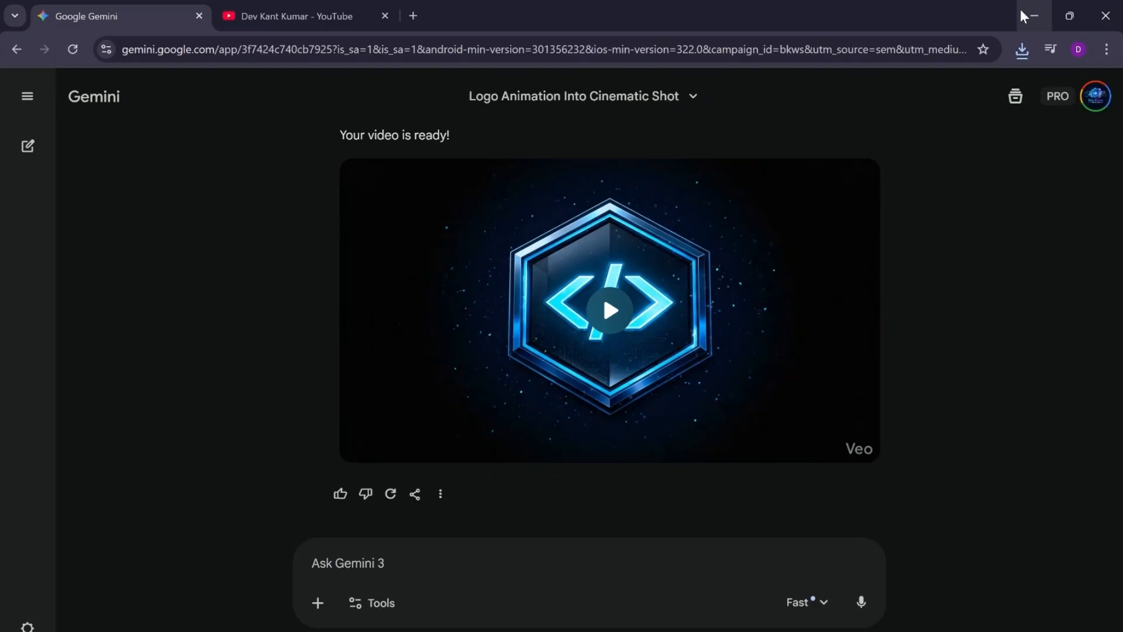
Step: Minimize the browser, search Windows for Canva and launch the Canva app
{"action": "left_click", "coordinate": [1023, 15]}
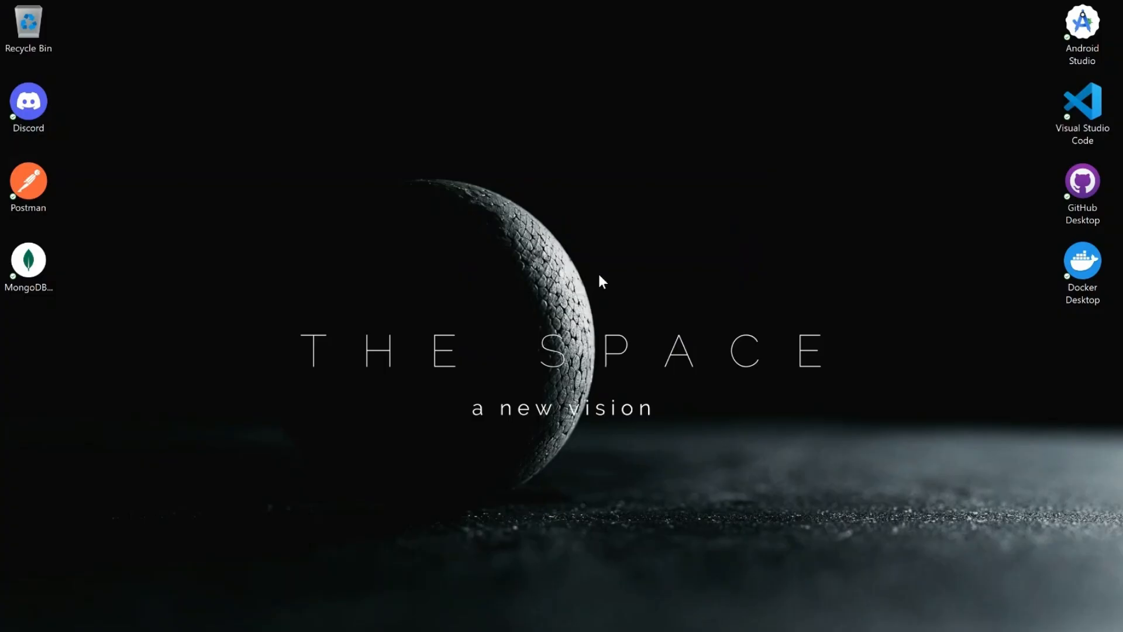
{"action": "key", "text": "super+s"}
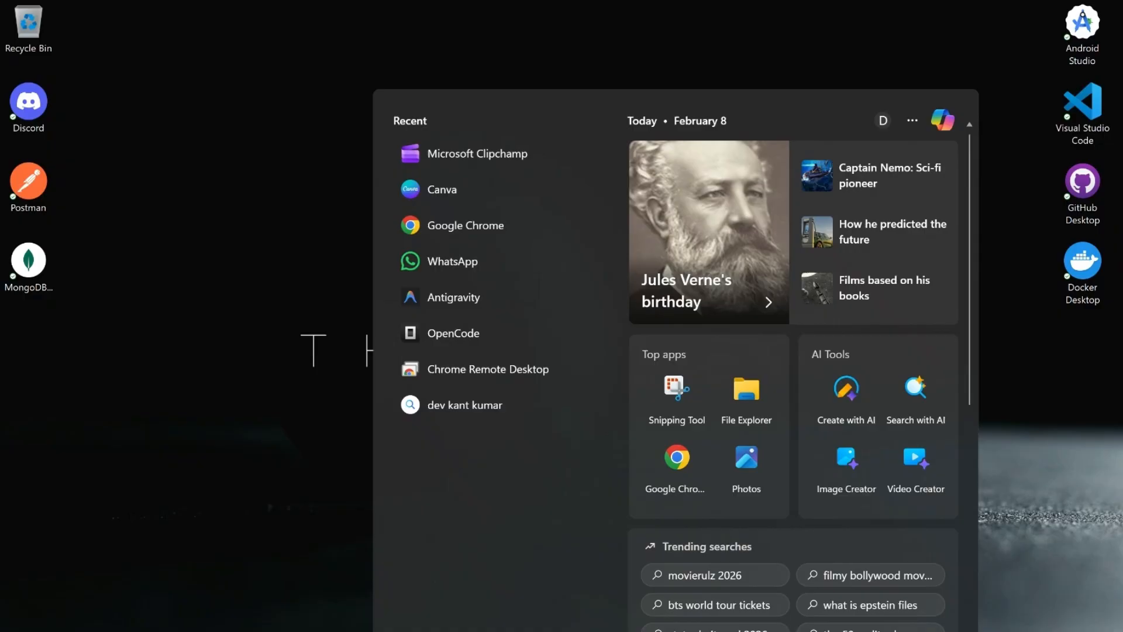
{"action": "type", "text": "can"}
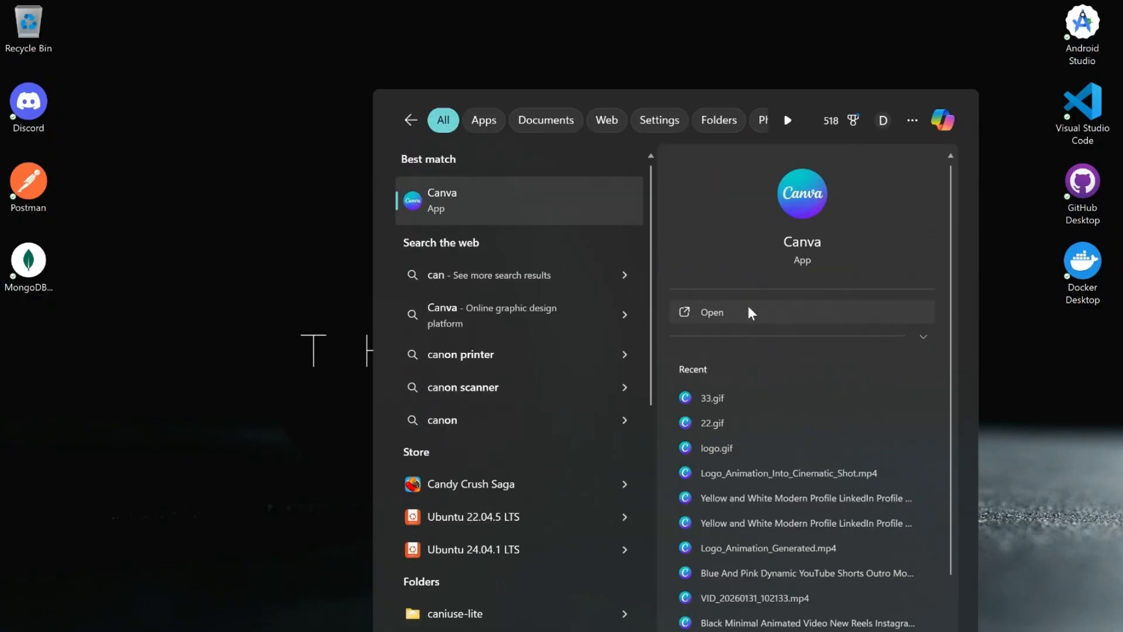
{"action": "left_click", "coordinate": [746, 306]}
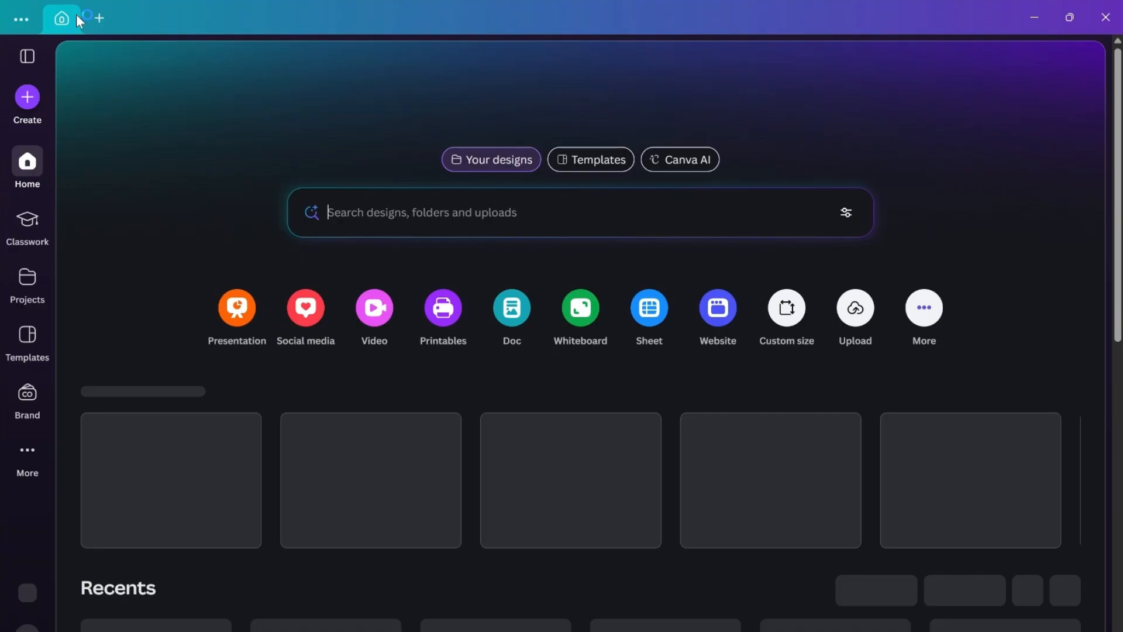
Step: Start a new custom-size design and set its width and height to 720 px each
{"action": "left_click", "coordinate": [99, 19]}
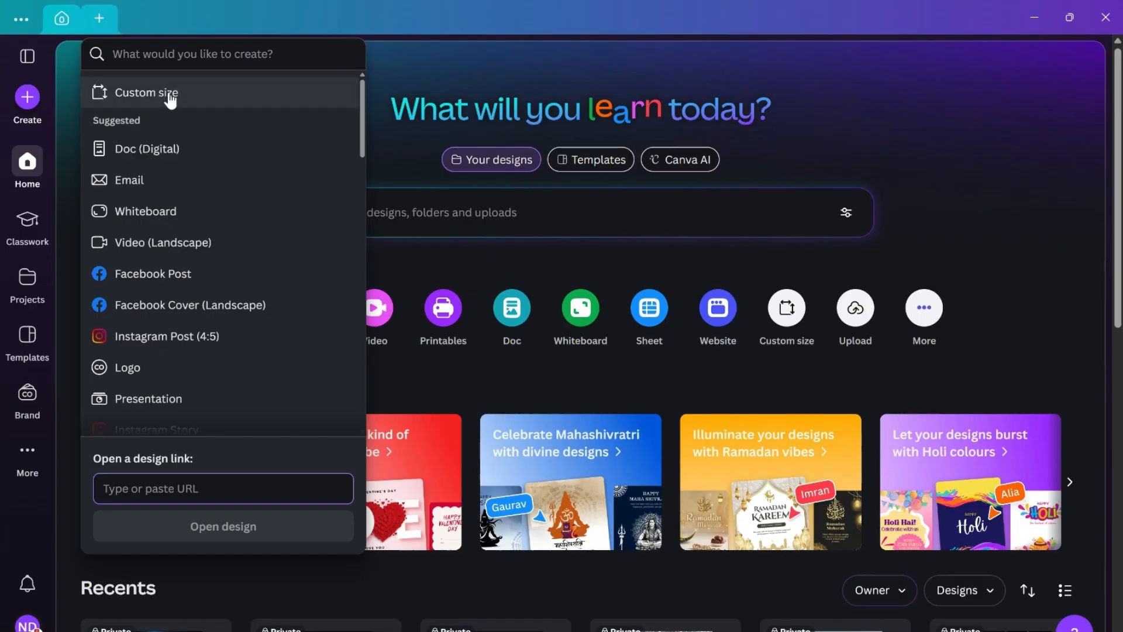
{"action": "left_click", "coordinate": [141, 93]}
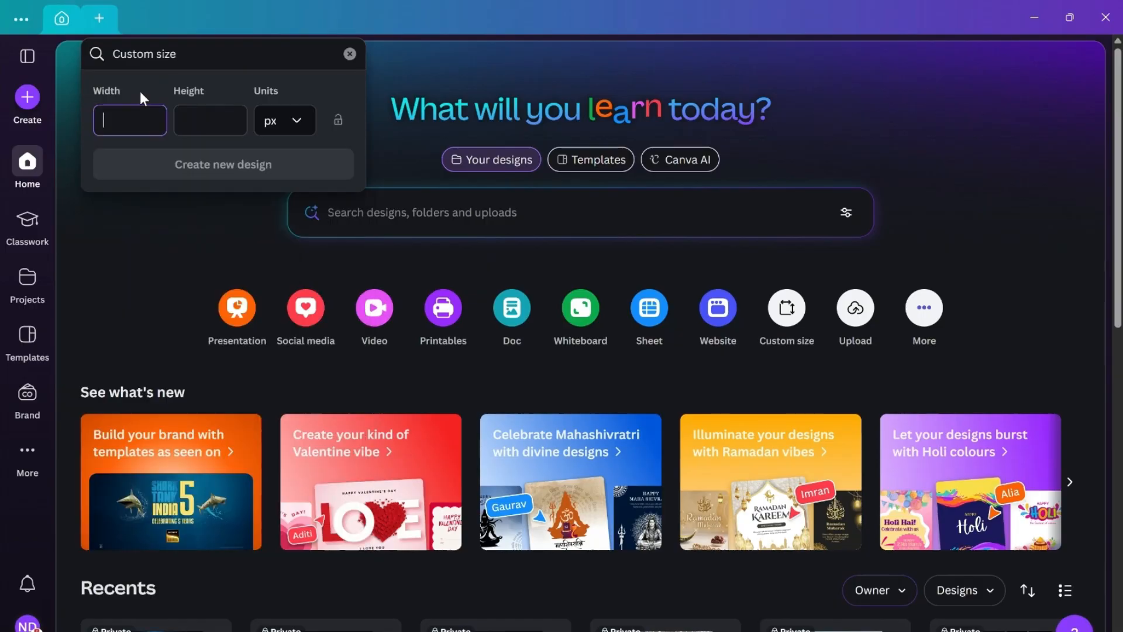
{"action": "type", "text": "720"}
{"action": "left_click", "coordinate": [216, 121]}
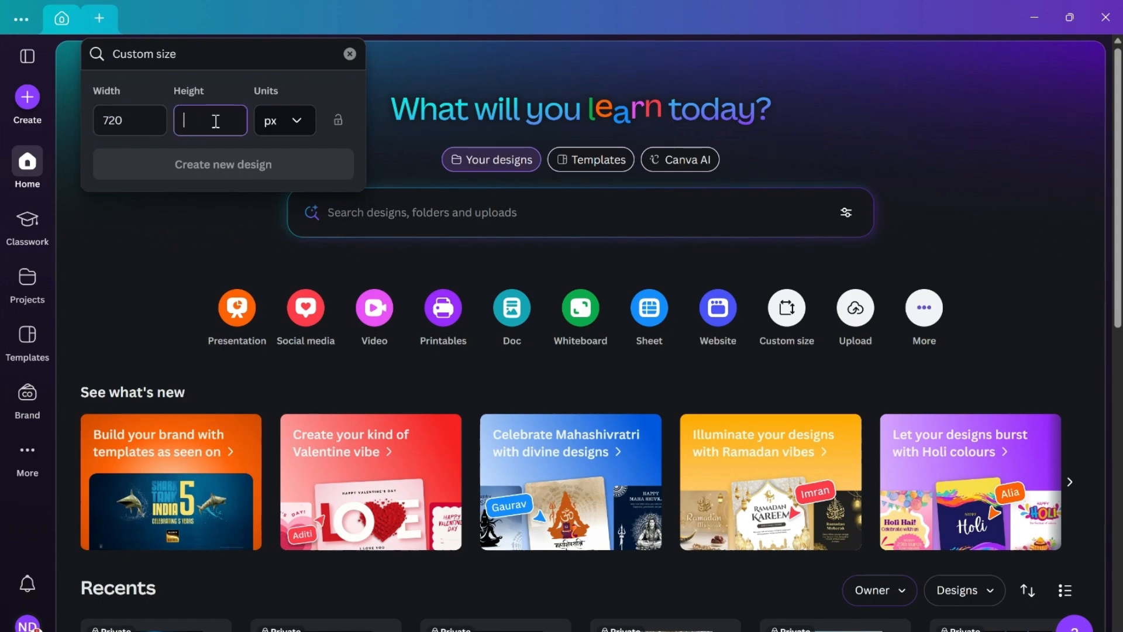
{"action": "type", "text": "720"}
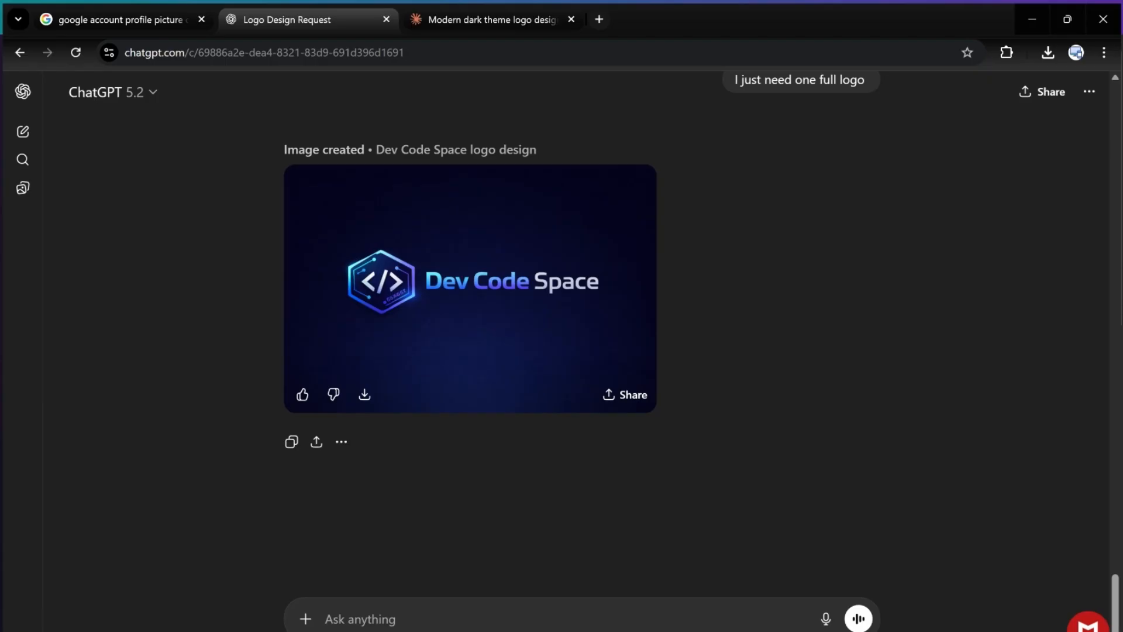
Step: Switch to the Google search results in Chrome and review the key specifications for account profile pictures
{"action": "left_click", "coordinate": [158, 11]}
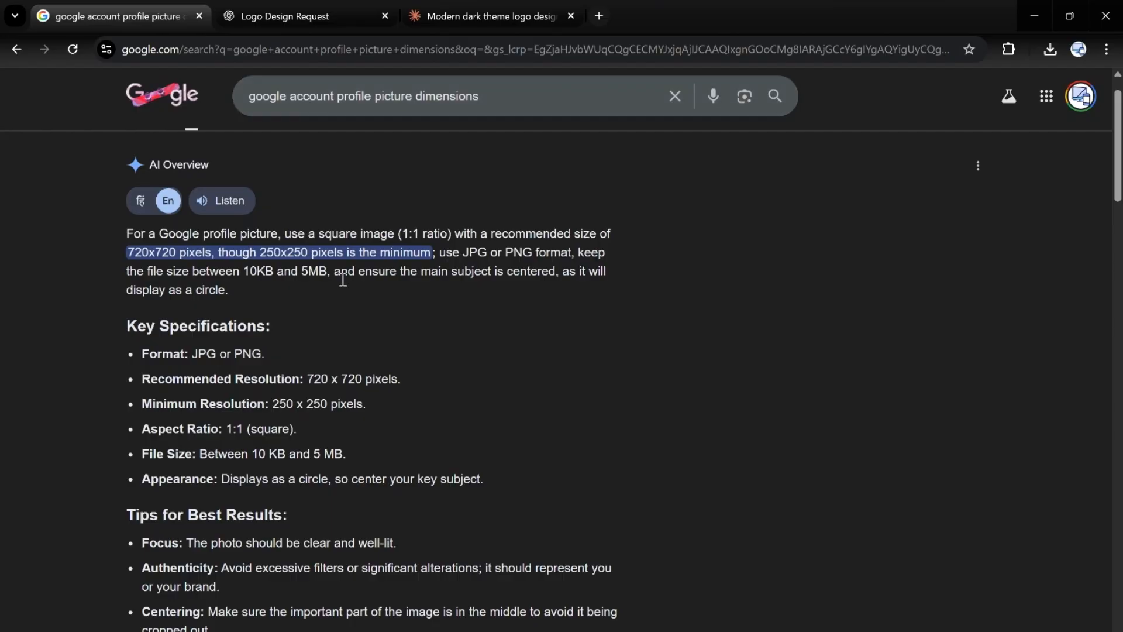
{"action": "left_click_drag", "start_coordinate": [128, 332], "coordinate": [504, 483]}
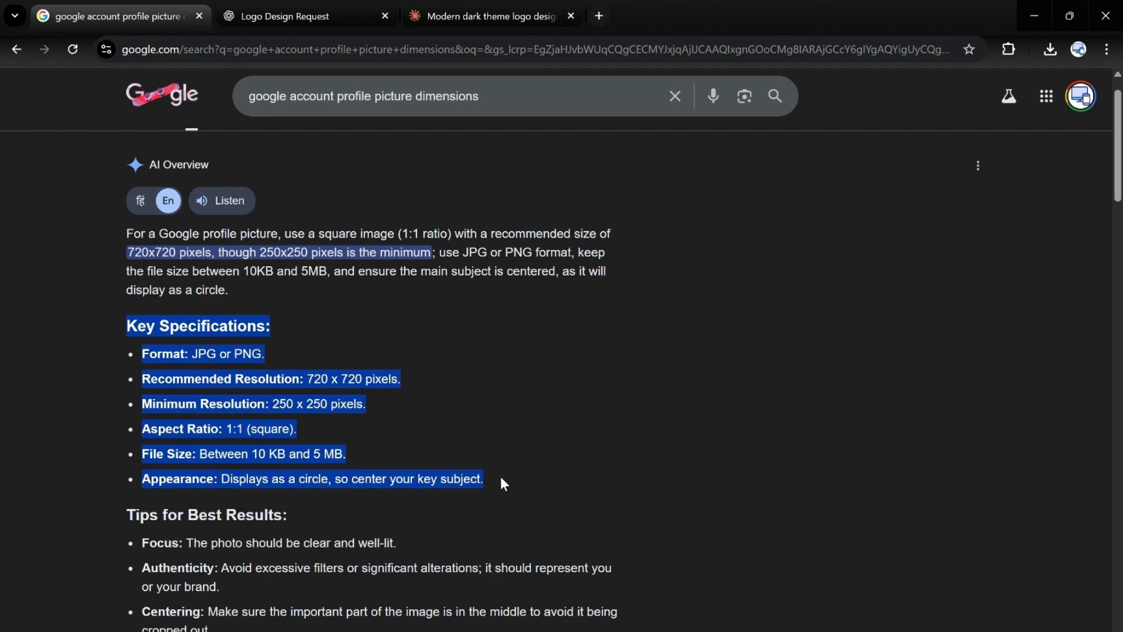
Step: Highlight the recommended and minimum resolution lines in the profile picture specifications to compare them
{"action": "left_click", "coordinate": [330, 392]}
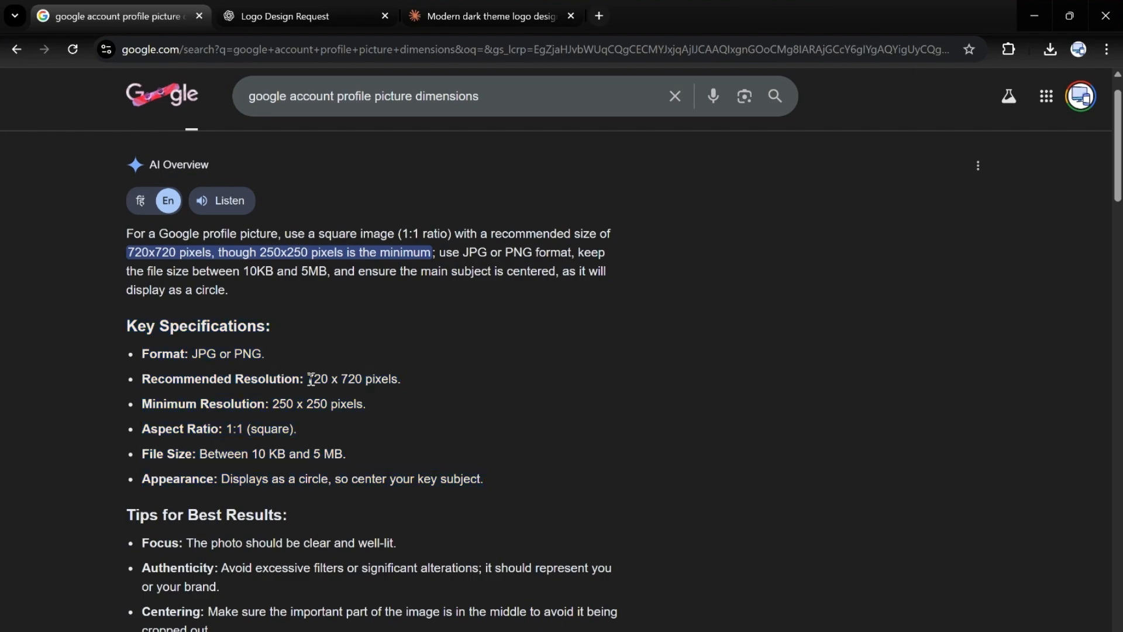
{"action": "left_click_drag", "start_coordinate": [309, 379], "coordinate": [327, 405]}
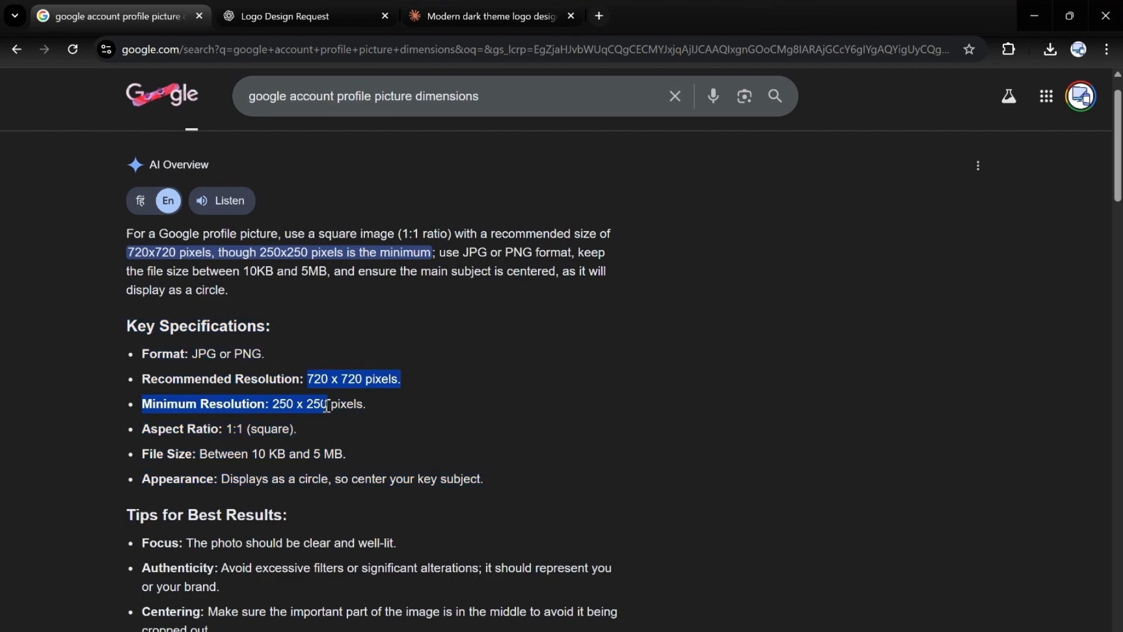
{"action": "left_click", "coordinate": [376, 392]}
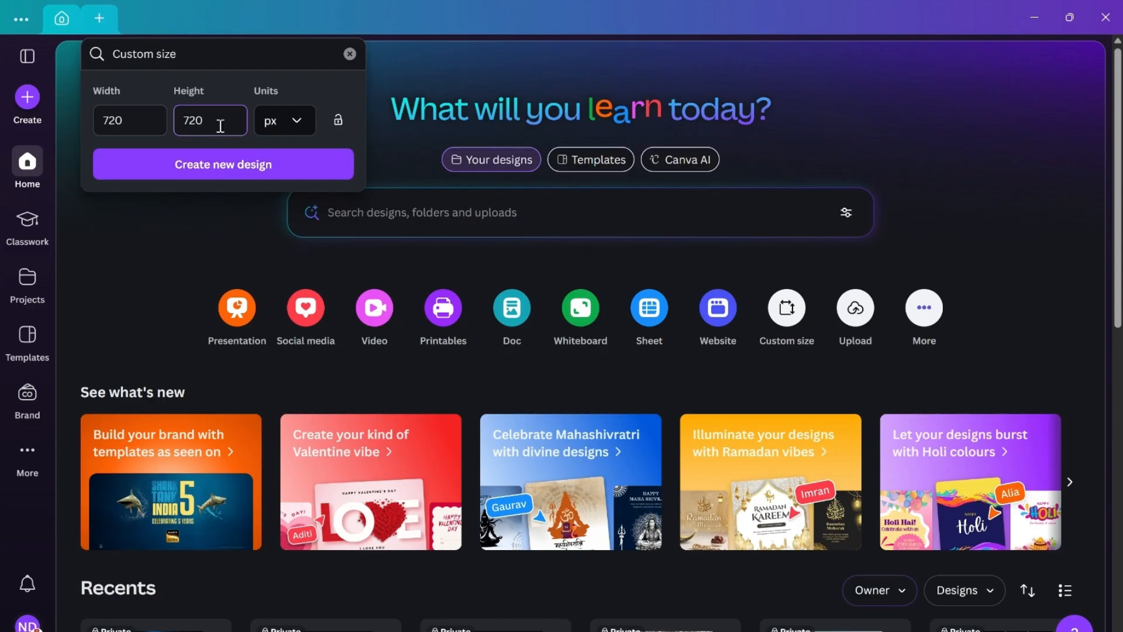
Step: Switch to Canva, create the 720 × 720 px design and upload AI_Generates_Cinematic_Logo_Animation.mp4 from the Downloads folder
{"action": "left_click", "coordinate": [216, 171]}
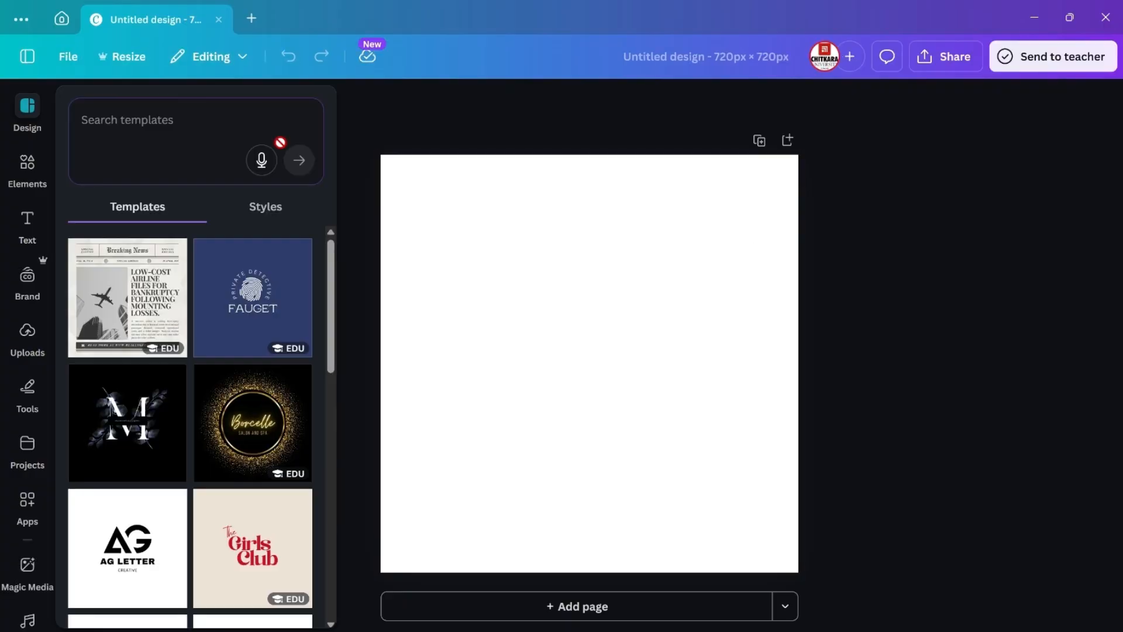
{"action": "left_click", "coordinate": [15, 352]}
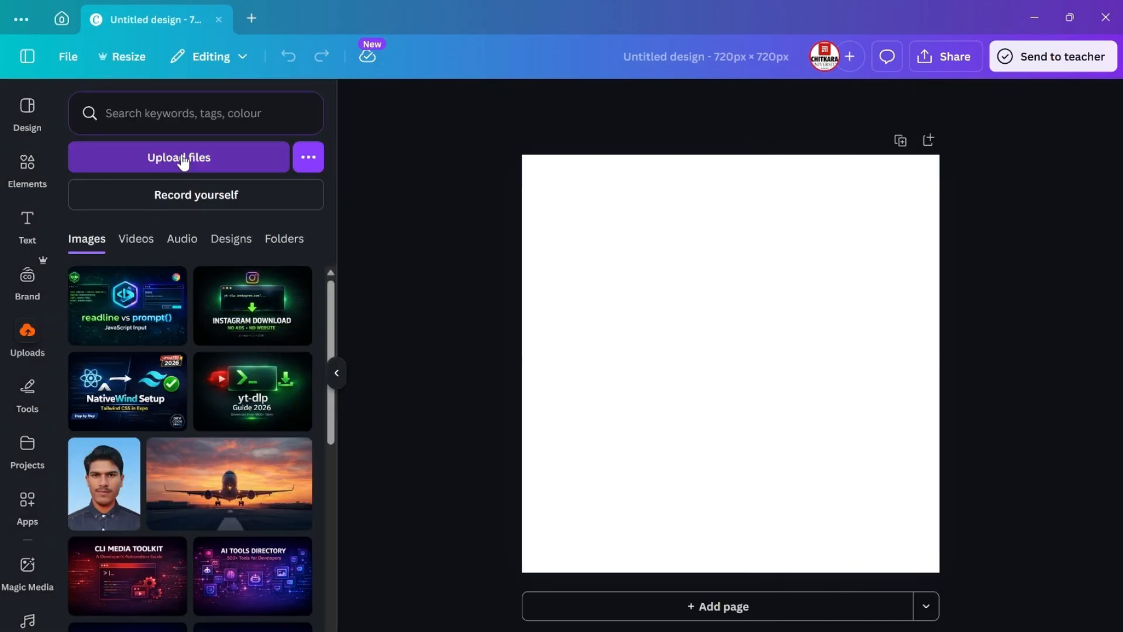
{"action": "left_click", "coordinate": [182, 158]}
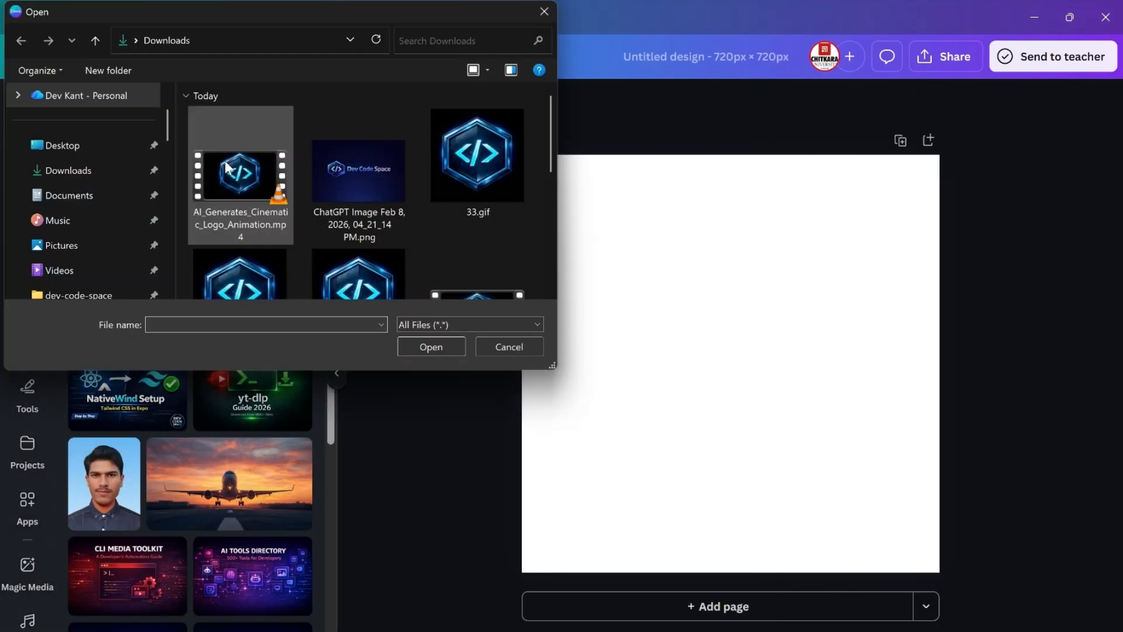
{"action": "left_click", "coordinate": [226, 167]}
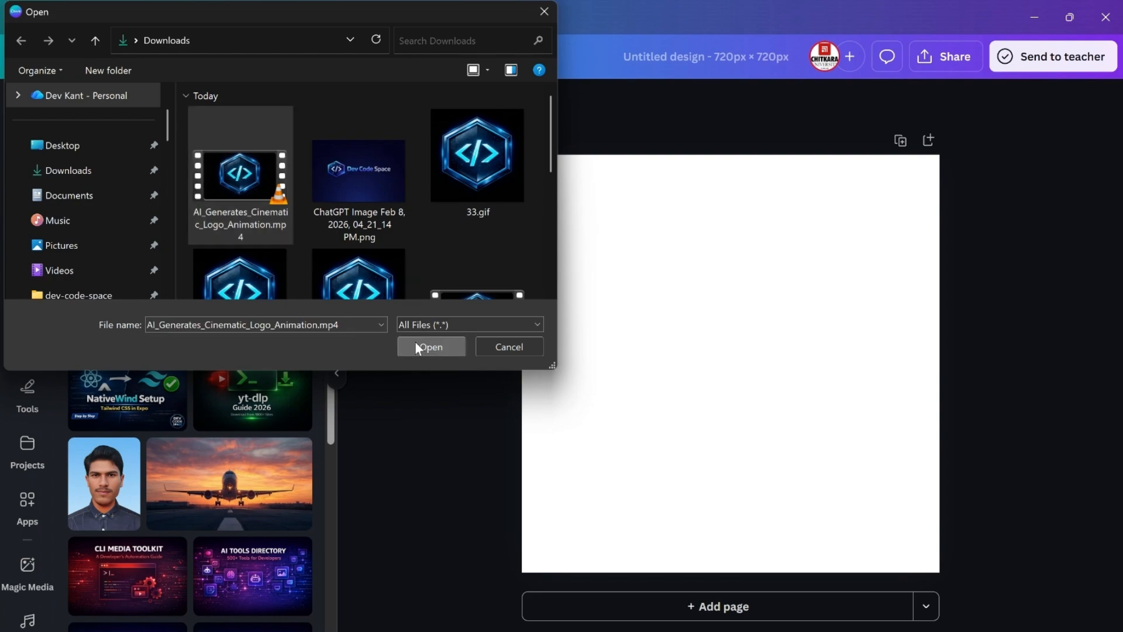
{"action": "left_click", "coordinate": [430, 346]}
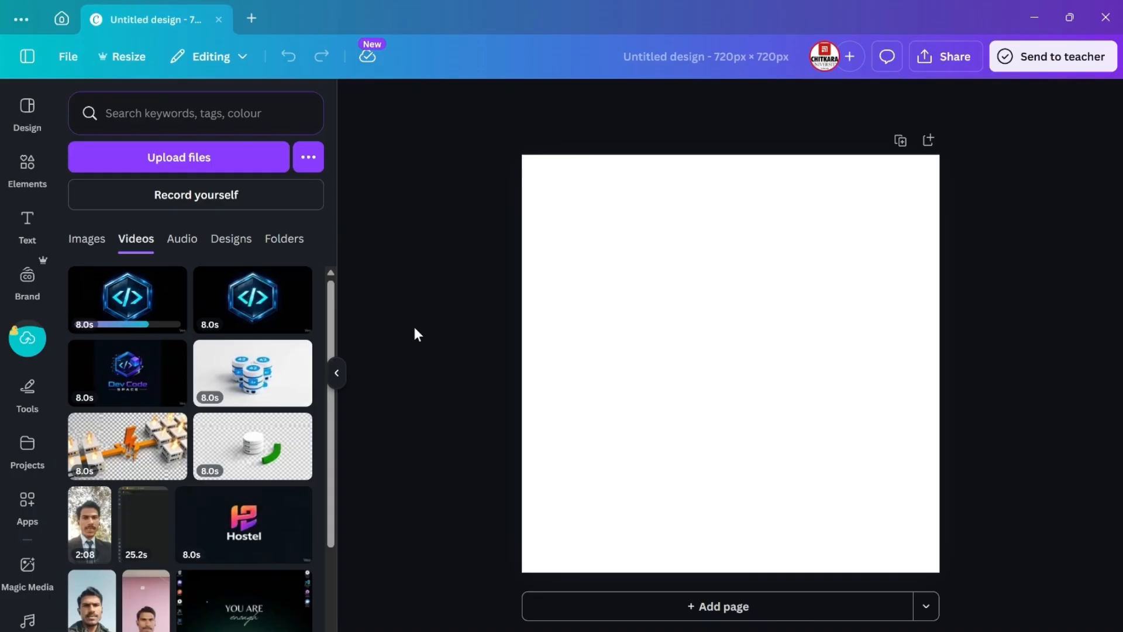
Step: Place the uploaded logo video on the page, enlarge it to cover the whole canvas and roughly centre the hexagon logo
{"action": "left_click", "coordinate": [142, 301]}
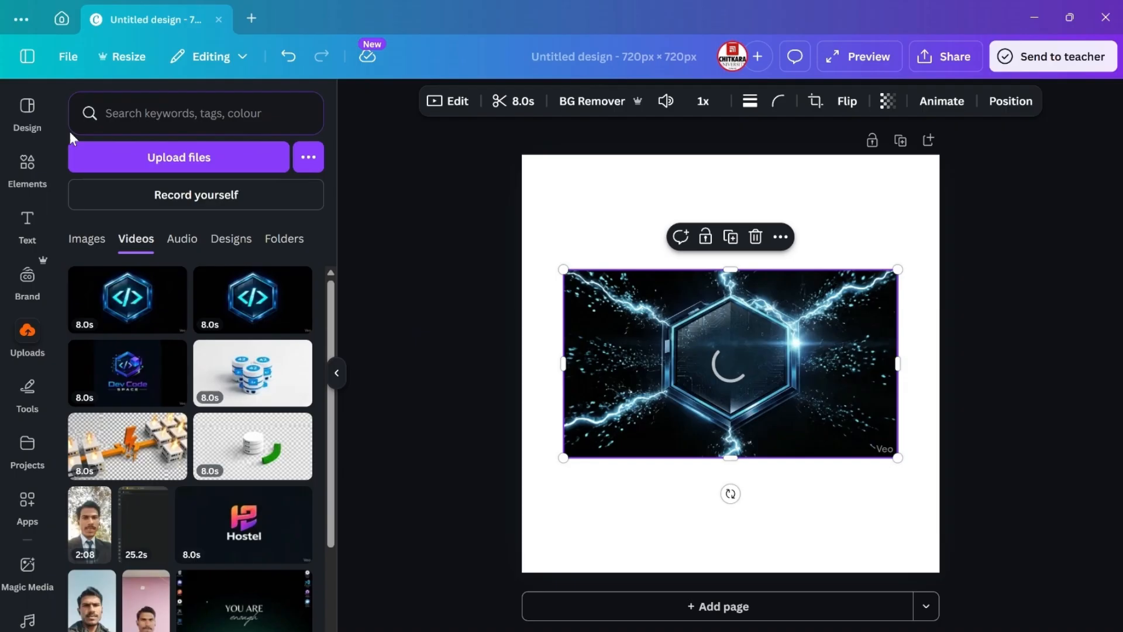
{"action": "left_click", "coordinate": [26, 104]}
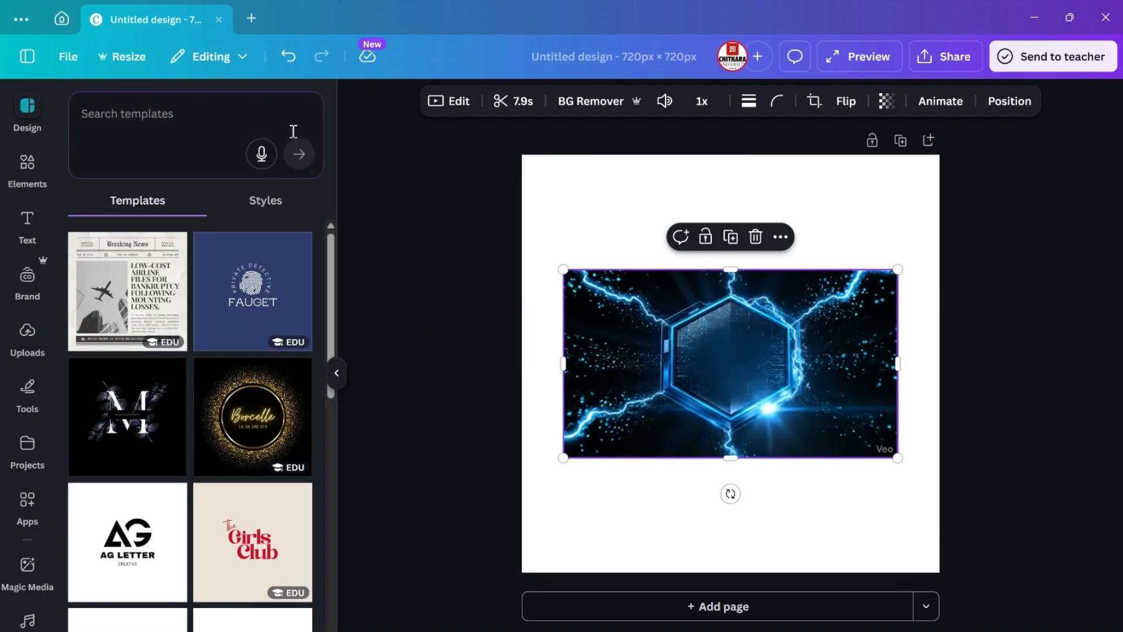
{"action": "mouse_move", "coordinate": [781, 360]}
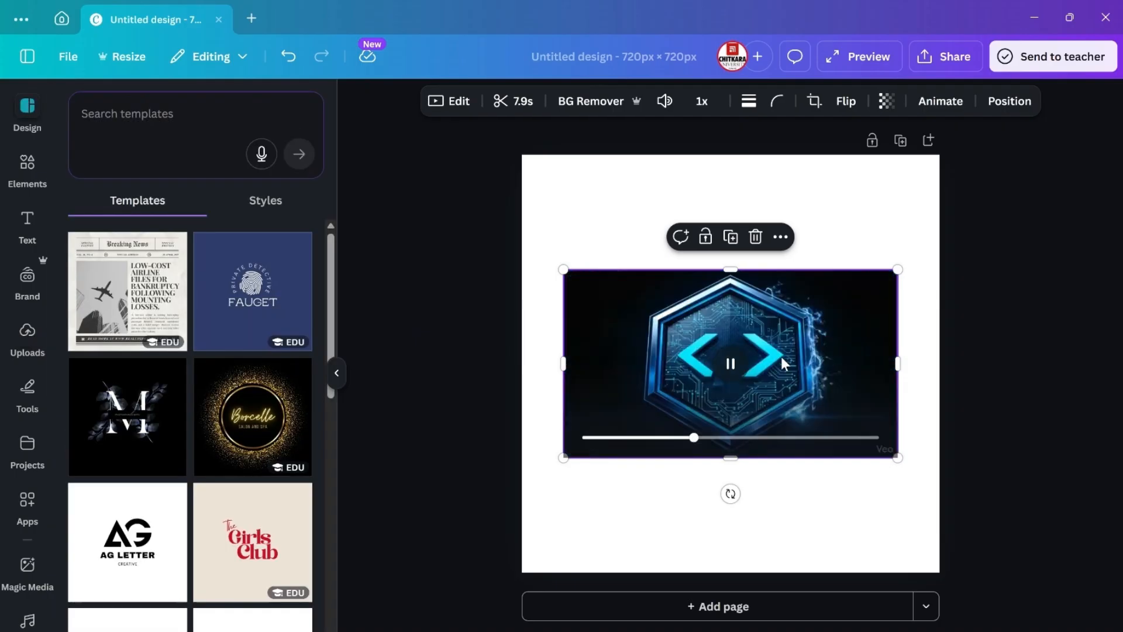
{"action": "left_click_drag", "start_coordinate": [564, 269], "coordinate": [451, 207]}
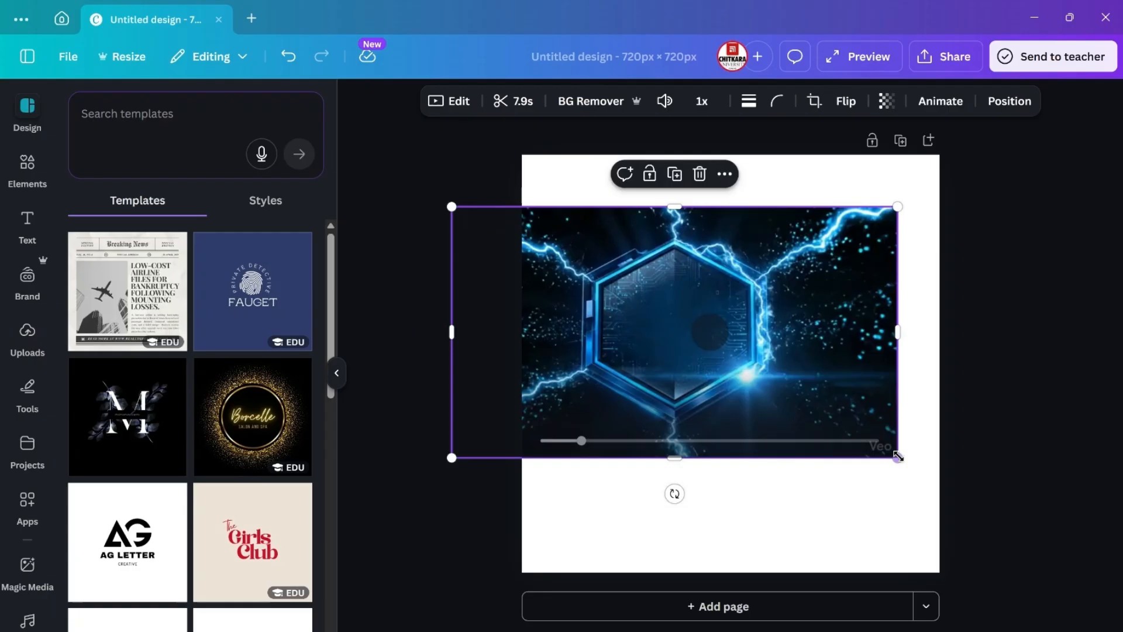
{"action": "left_click_drag", "start_coordinate": [898, 456], "coordinate": [1057, 585]}
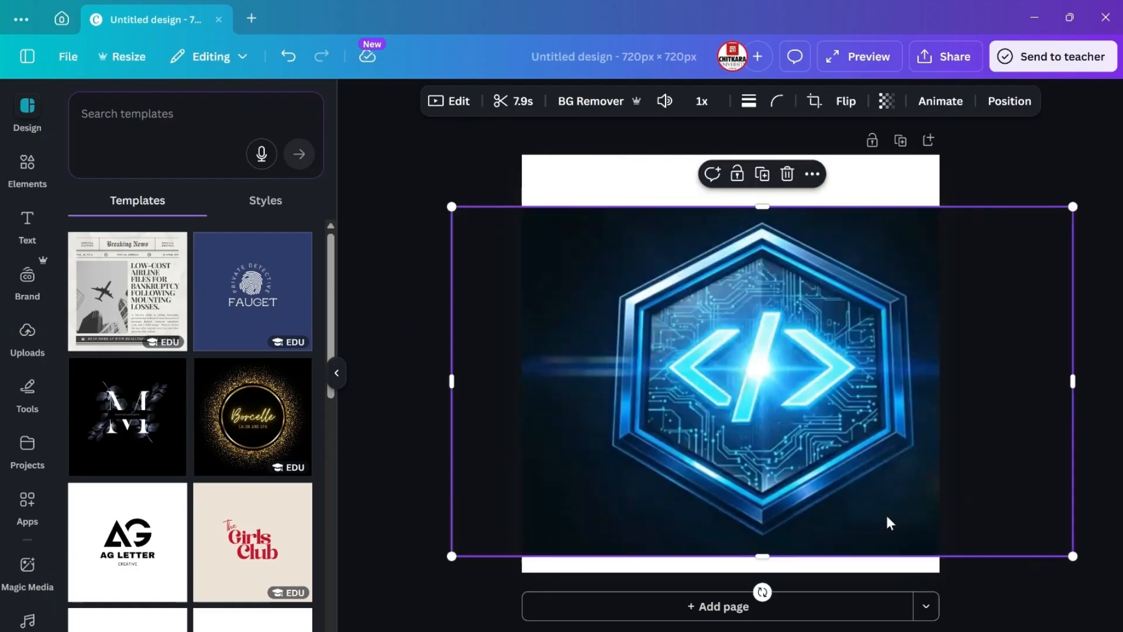
{"action": "left_click_drag", "start_coordinate": [886, 513], "coordinate": [876, 529]}
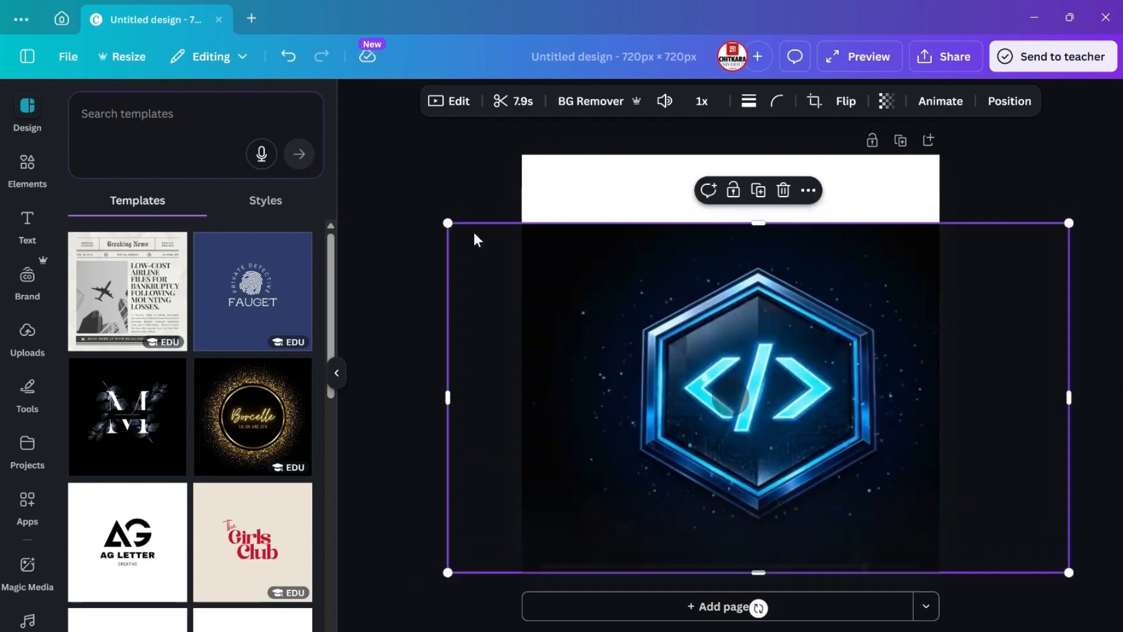
{"action": "left_click_drag", "start_coordinate": [447, 224], "coordinate": [368, 85]}
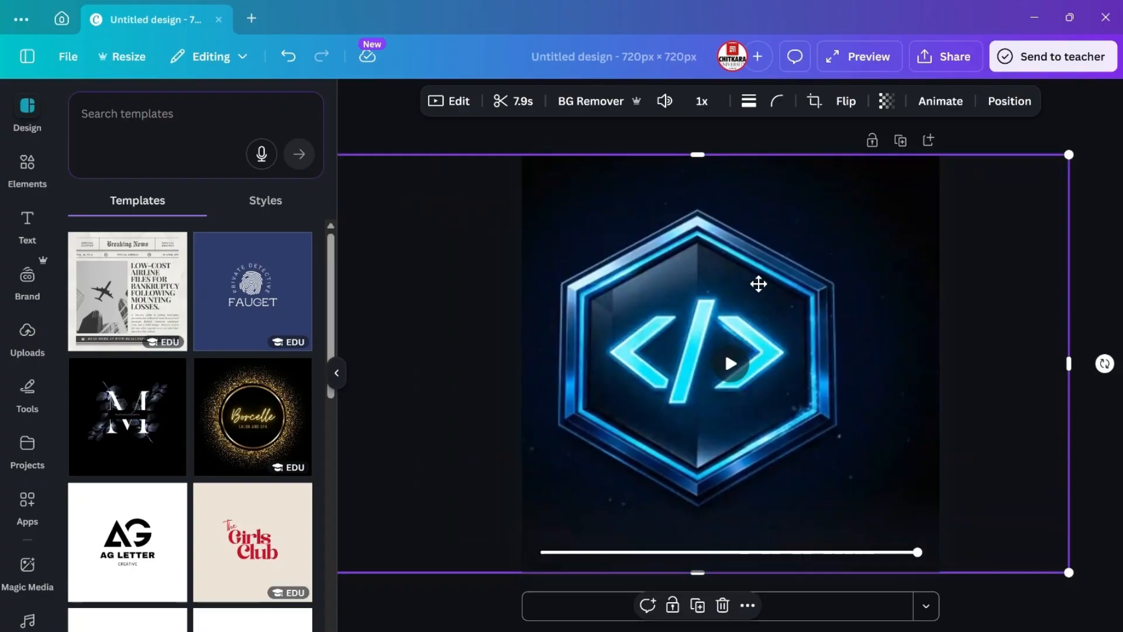
{"action": "left_click_drag", "start_coordinate": [745, 286], "coordinate": [784, 293]}
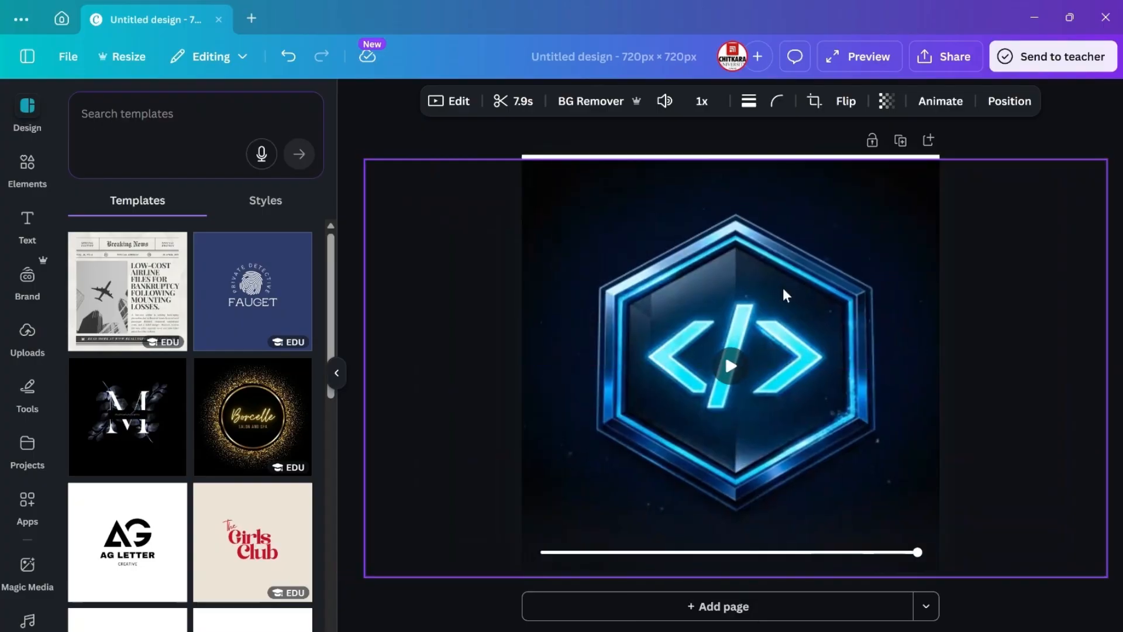
{"action": "left_click_drag", "start_coordinate": [743, 158], "coordinate": [739, 146]}
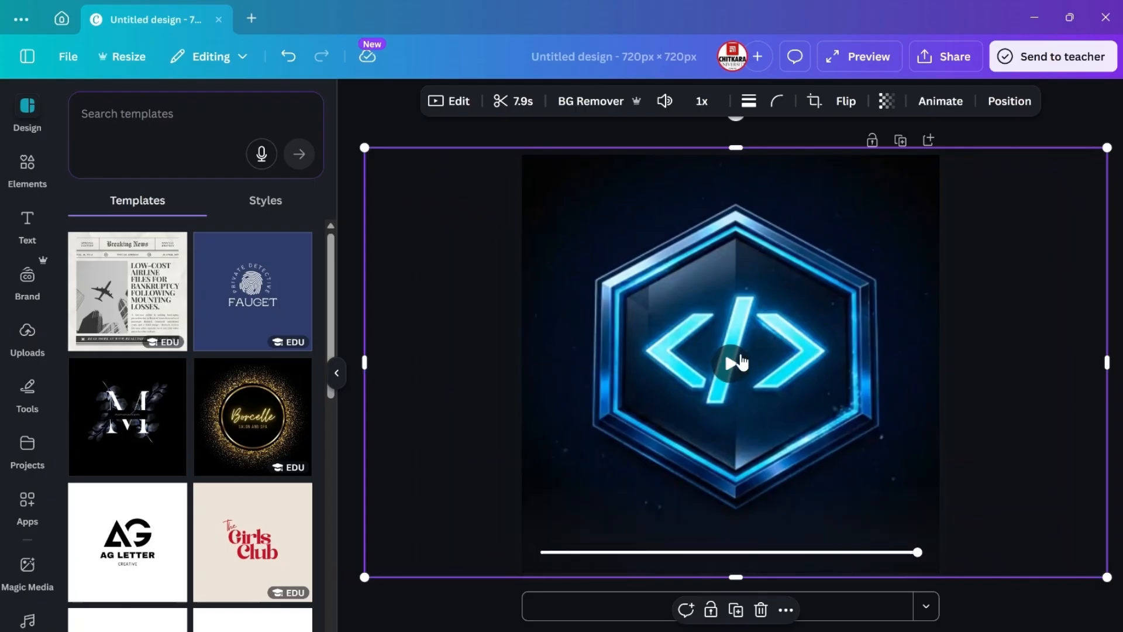
{"action": "left_click", "coordinate": [741, 362]}
{"action": "left_click", "coordinate": [1075, 118]}
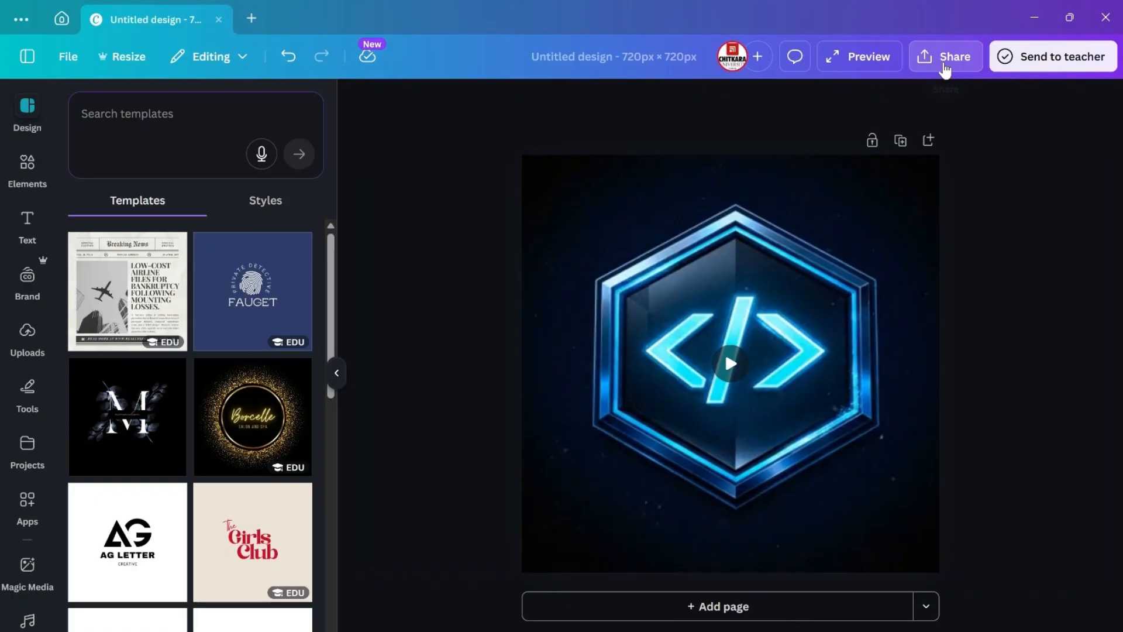
Step: Open the design's download settings for MP4 Video and set the quality to 640 × 640 px
{"action": "left_click", "coordinate": [946, 69]}
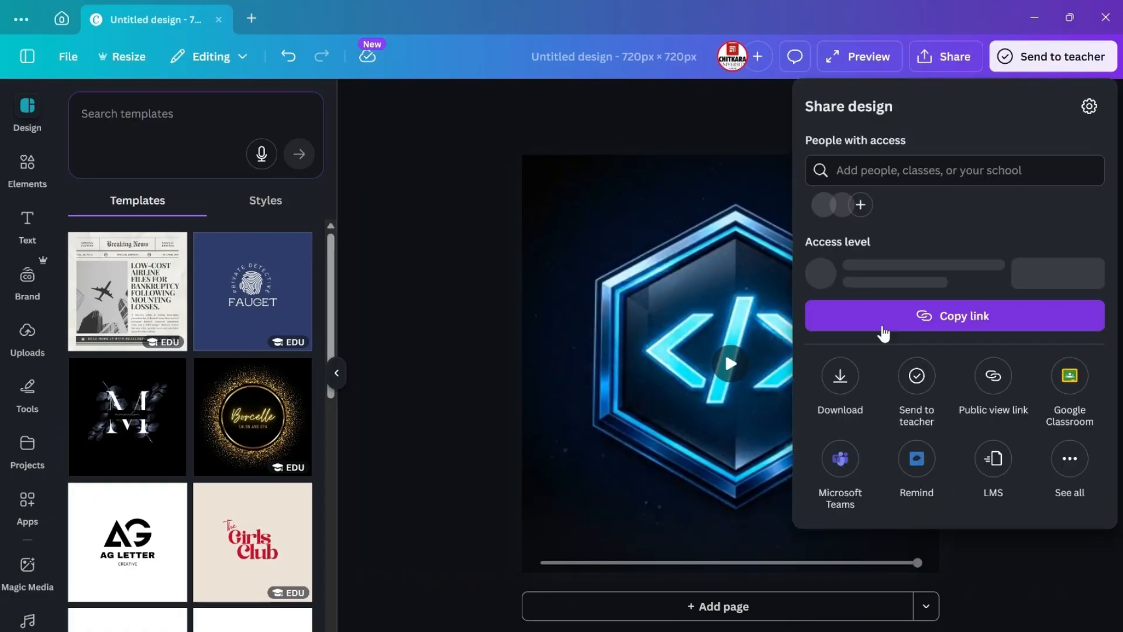
{"action": "left_click", "coordinate": [841, 381]}
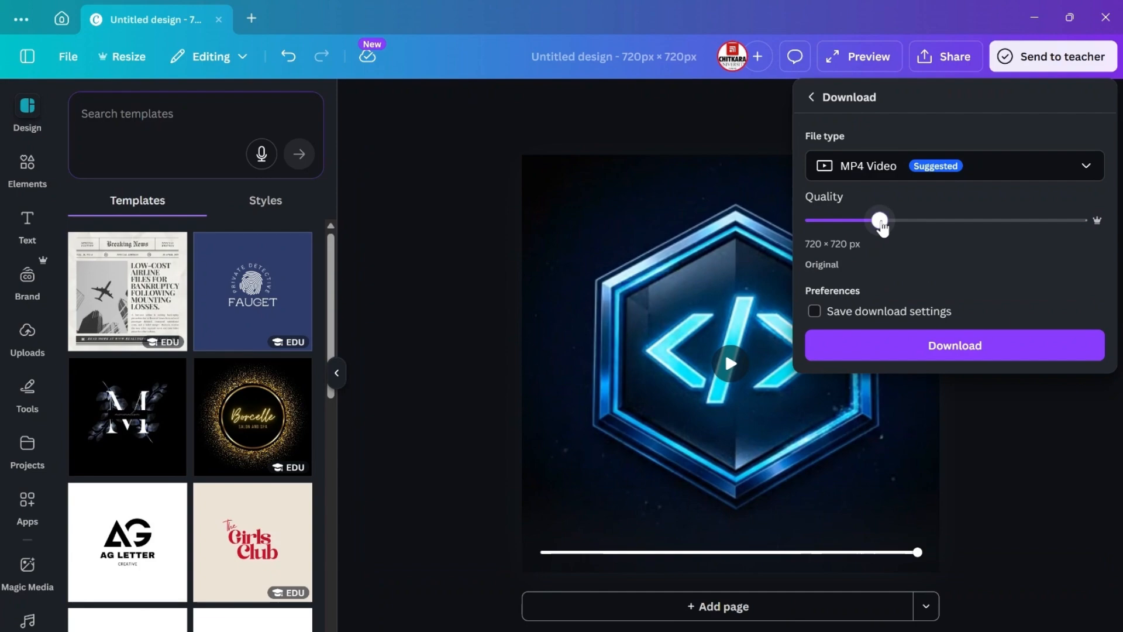
{"action": "left_click_drag", "start_coordinate": [881, 222], "coordinate": [853, 227]}
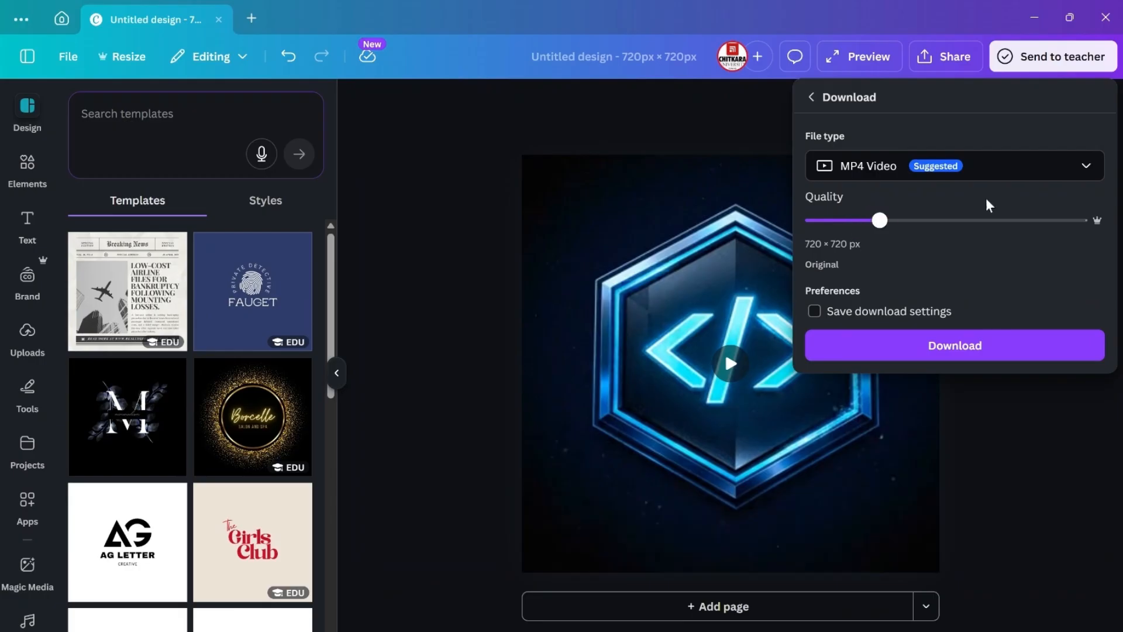
{"action": "left_click_drag", "start_coordinate": [879, 221], "coordinate": [814, 225]}
{"action": "left_click", "coordinate": [891, 227]}
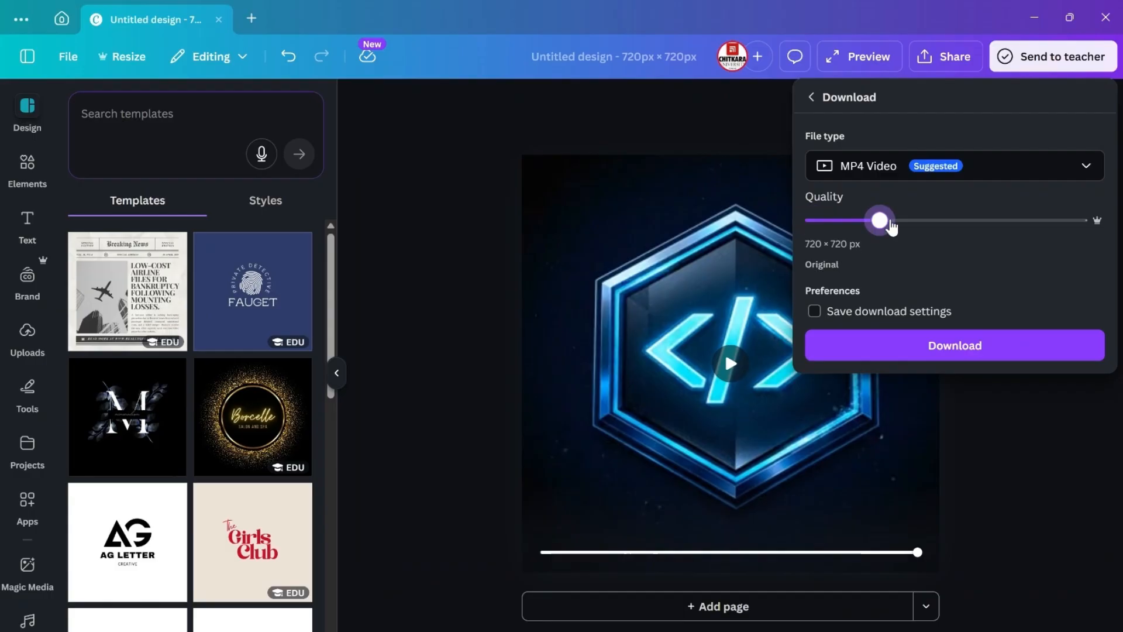
{"action": "key", "text": "Left"}
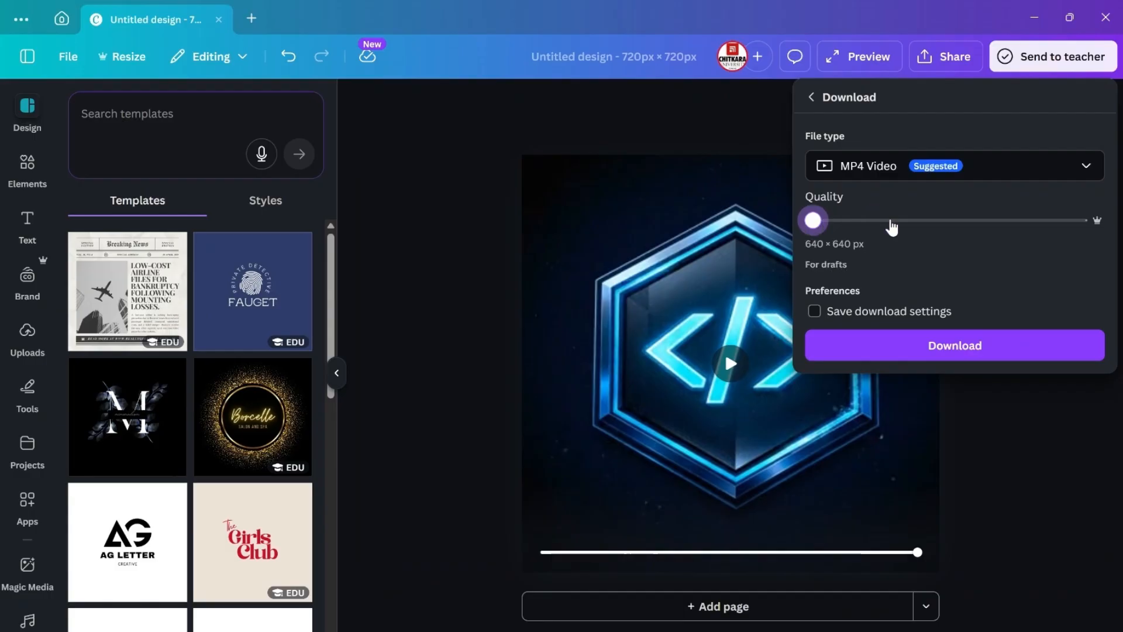
{"action": "left_click", "coordinate": [891, 227]}
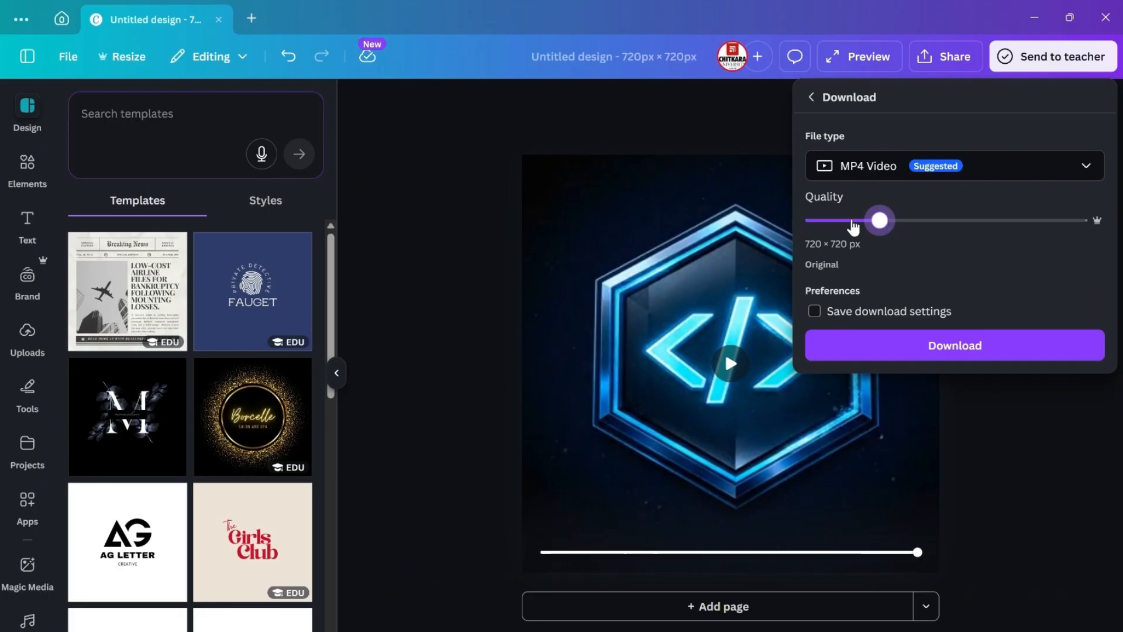
{"action": "left_click_drag", "start_coordinate": [868, 227], "coordinate": [800, 228]}
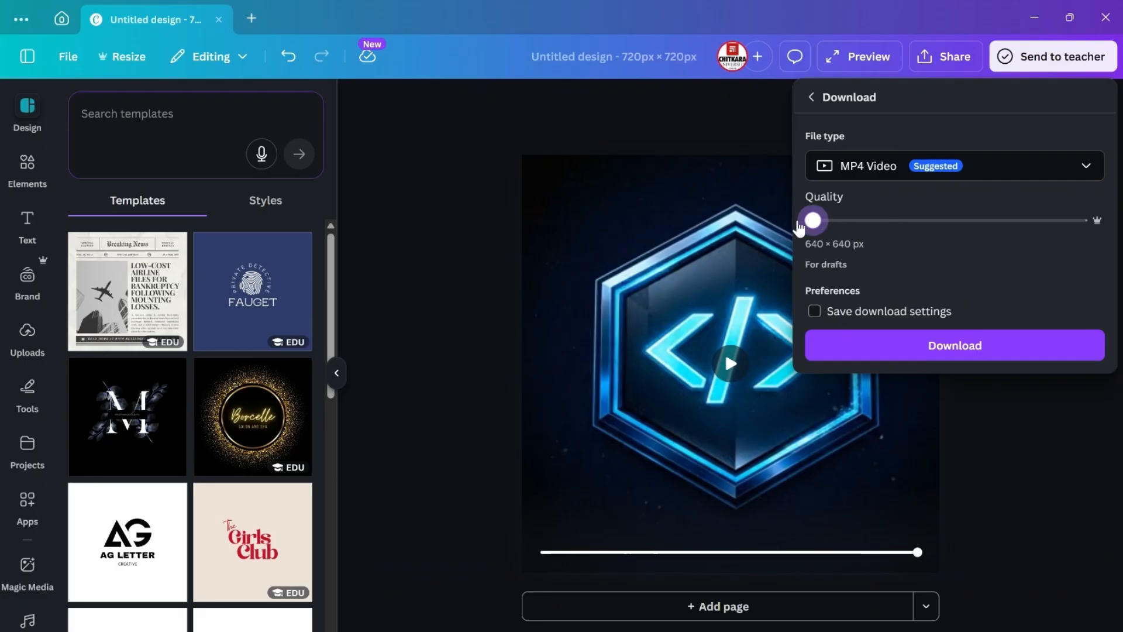
{"action": "left_click", "coordinate": [1008, 311]}
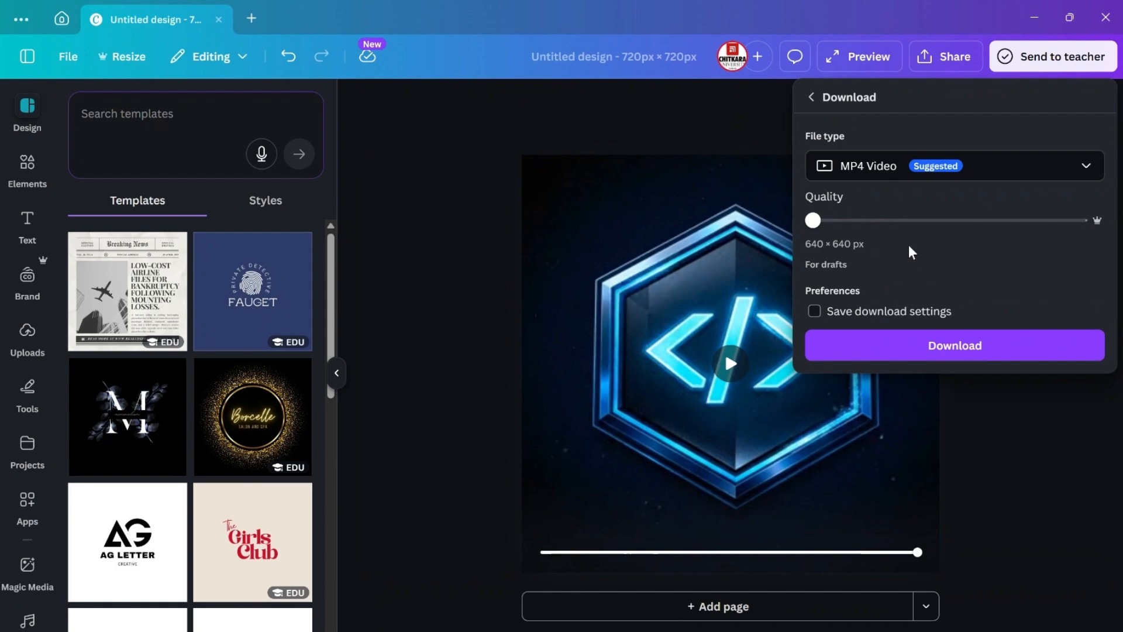
Step: Download the video and save it in the Downloads folder as 44.mp4
{"action": "left_click", "coordinate": [955, 346]}
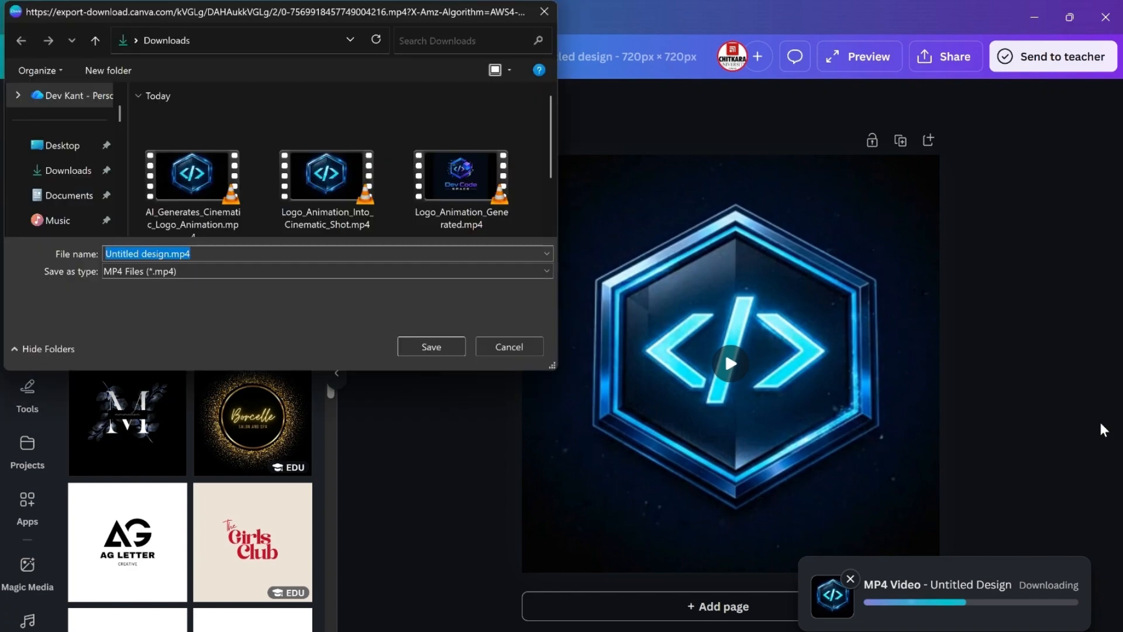
{"action": "left_click", "coordinate": [248, 246]}
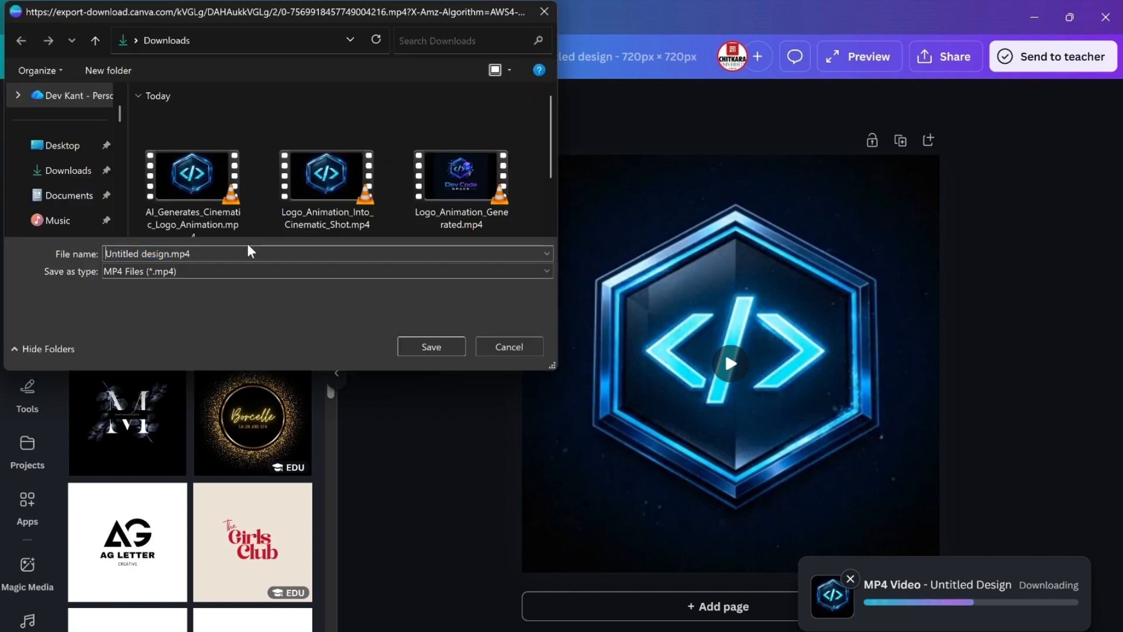
{"action": "key", "text": "Right"}
{"action": "key", "text": "Right"}
{"action": "key", "text": "Right"}
{"action": "key", "text": "Right"}
{"action": "key", "text": "Right"}
{"action": "key", "text": "Right"}
{"action": "key", "text": "Right"}
{"action": "key", "text": "Right"}
{"action": "key", "text": "Right"}
{"action": "key", "text": "Right"}
{"action": "key", "text": "Right"}
{"action": "key", "text": "Right"}
{"action": "key", "text": "Right"}
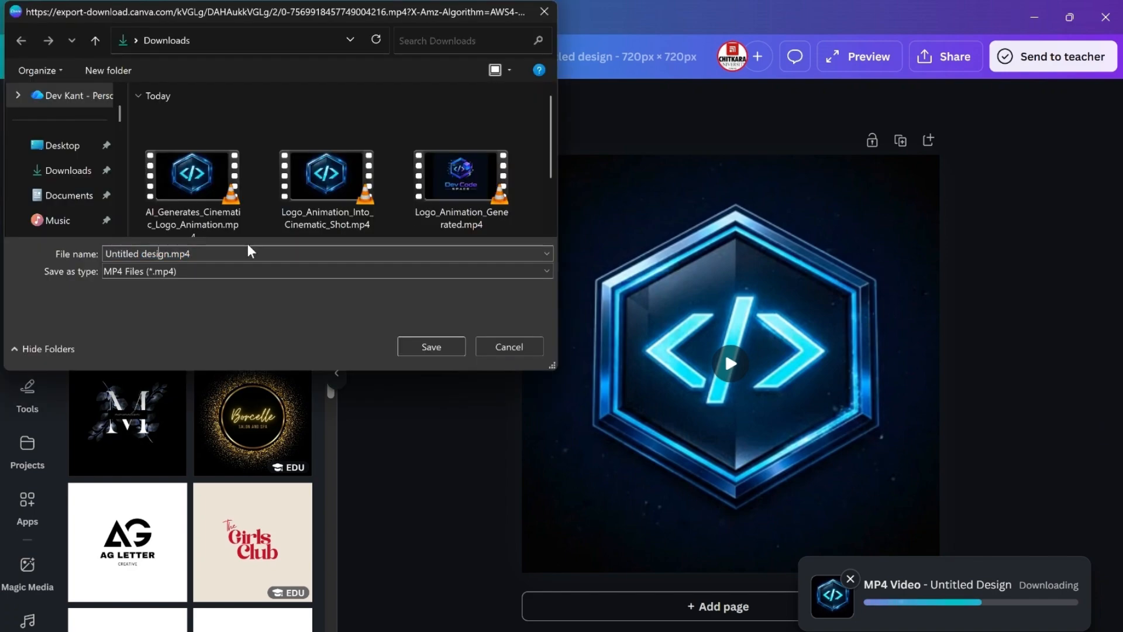
{"action": "key", "text": "BackSpace"}
{"action": "key", "text": "BackSpace"}
{"action": "key", "text": "BackSpace"}
{"action": "key", "text": "BackSpace"}
{"action": "key", "text": "BackSpace"}
{"action": "key", "text": "BackSpace"}
{"action": "key", "text": "BackSpace"}
{"action": "key", "text": "BackSpace"}
{"action": "key", "text": "BackSpace"}
{"action": "key", "text": "BackSpace"}
{"action": "key", "text": "BackSpace"}
{"action": "key", "text": "BackSpace"}
{"action": "key", "text": "BackSpace"}
{"action": "key", "text": "BackSpace"}
{"action": "key", "text": "BackSpace"}
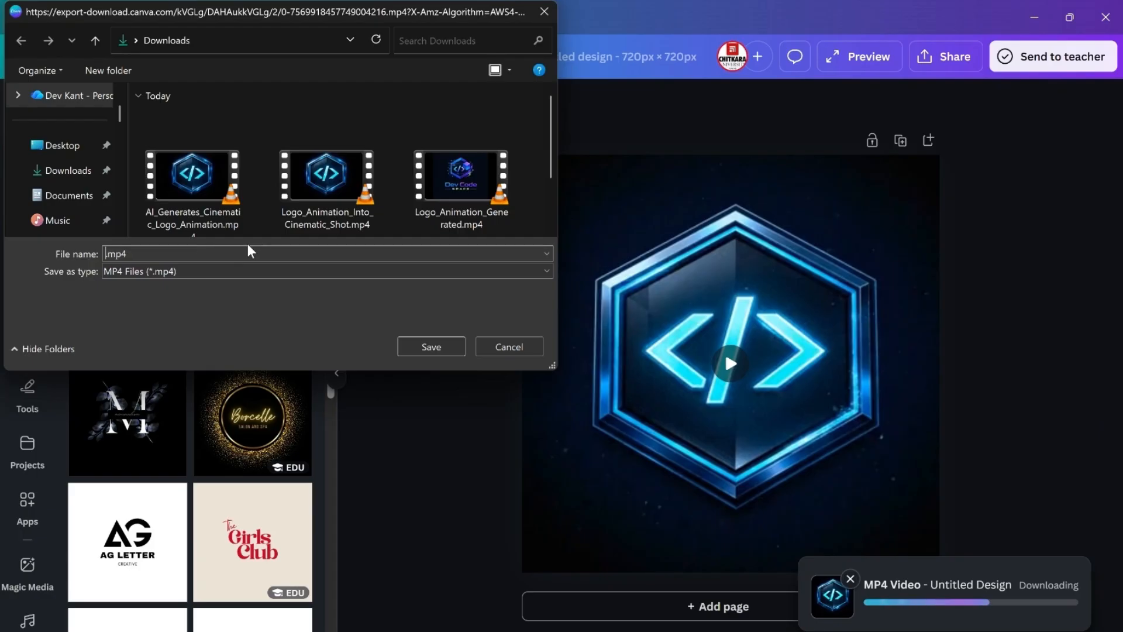
{"action": "type", "text": "44"}
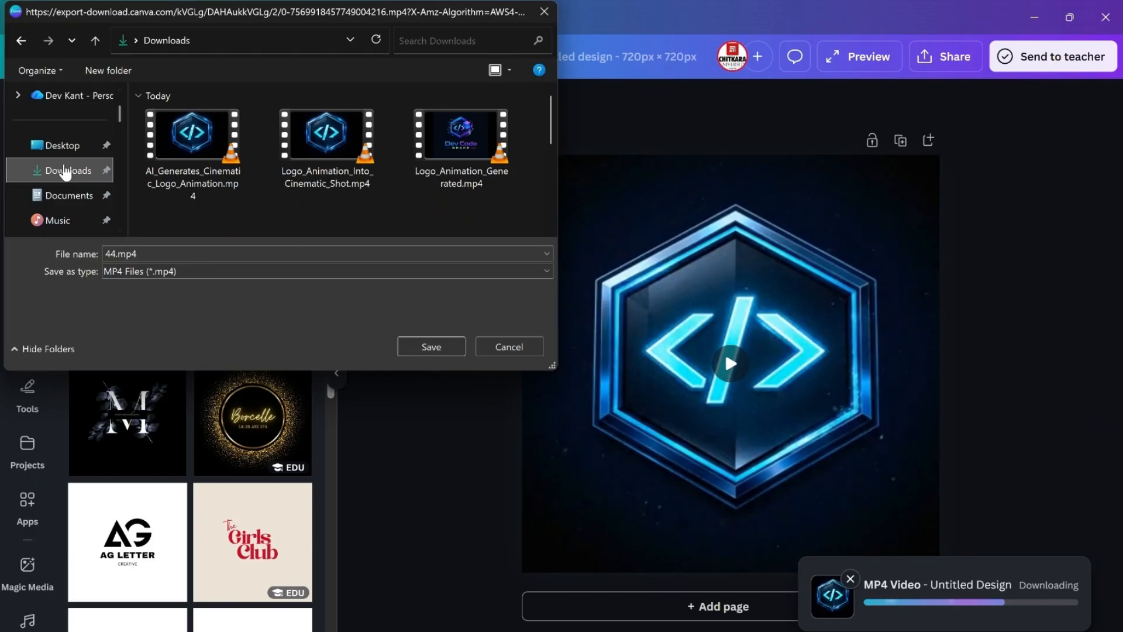
{"action": "left_click", "coordinate": [457, 348]}
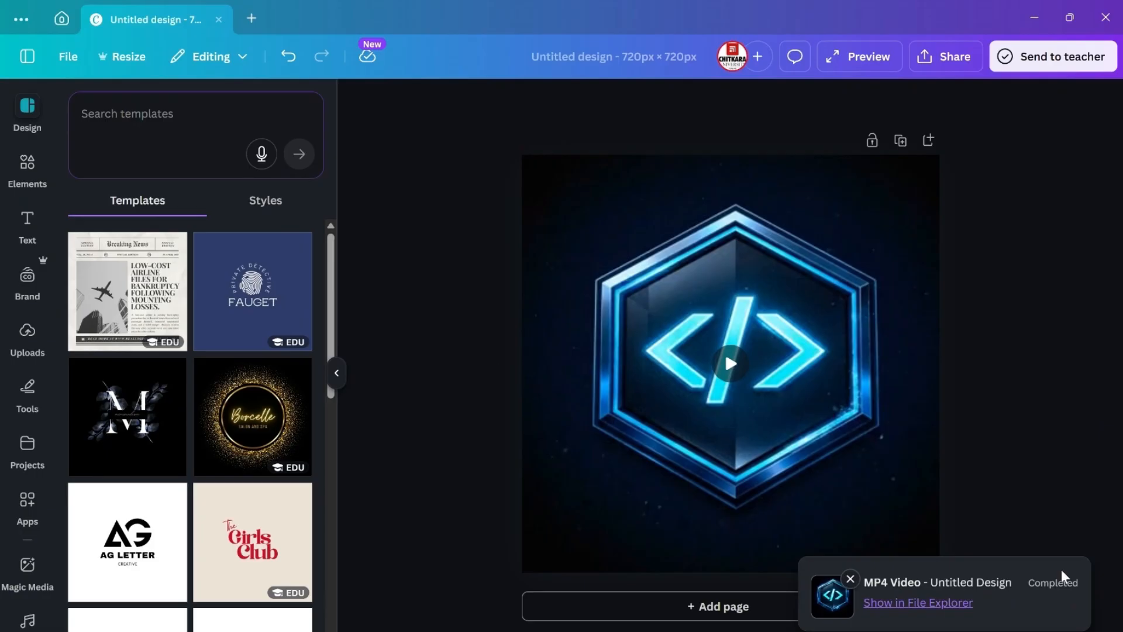
Step: Minimize Canva and the search results window, then open the Google account menu from a new tab in the Gemini browser window
{"action": "left_click", "coordinate": [1040, 19]}
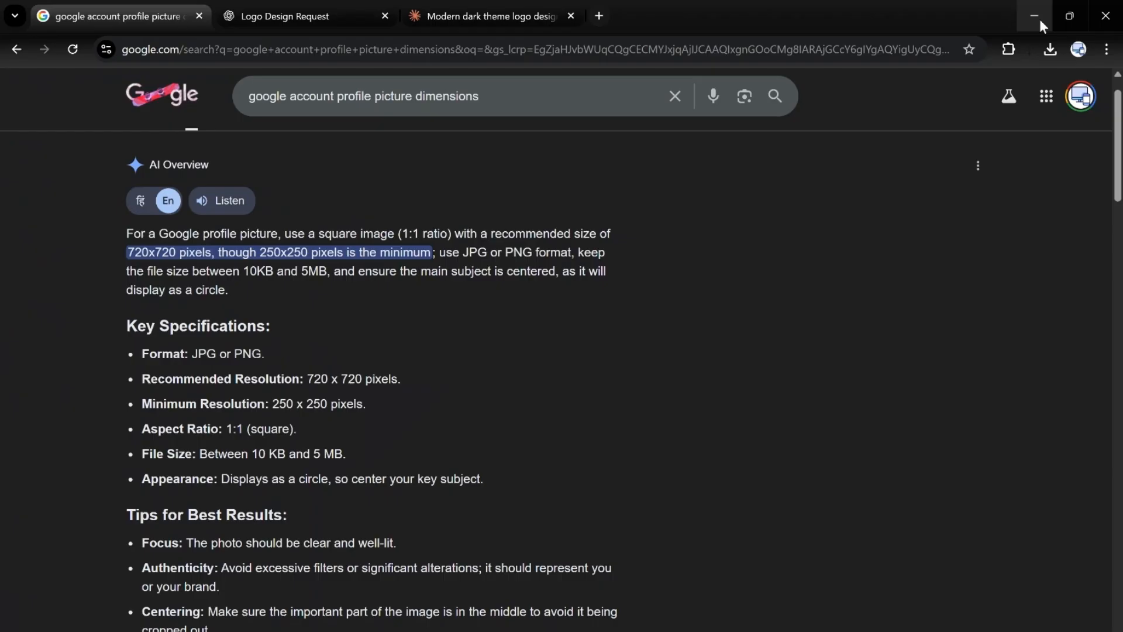
{"action": "left_click", "coordinate": [1035, 17]}
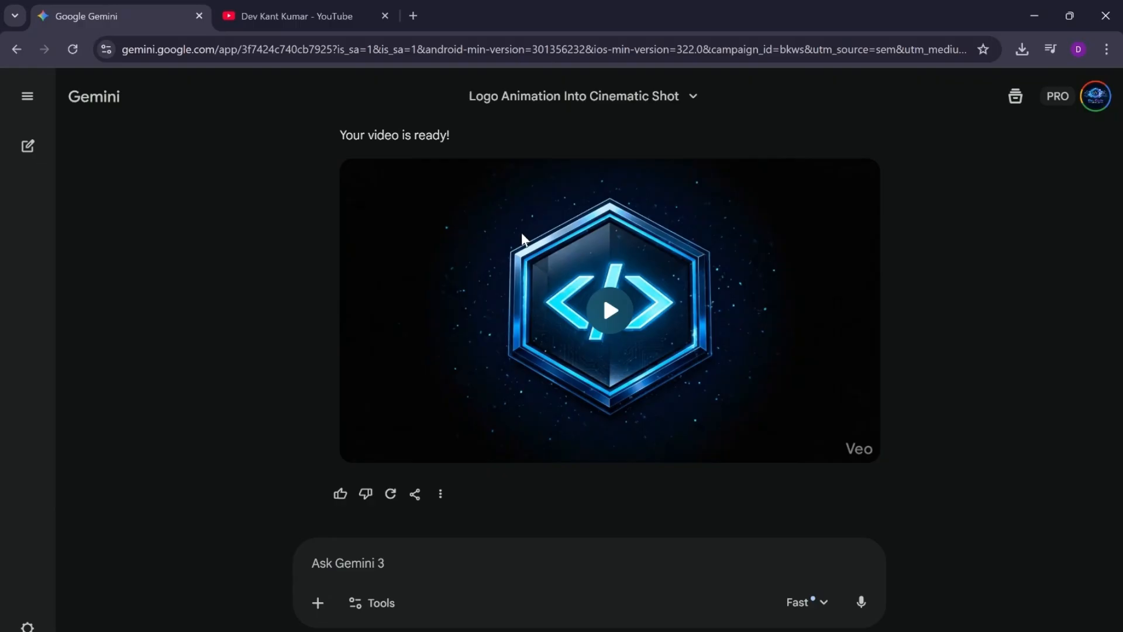
{"action": "left_click", "coordinate": [346, 2]}
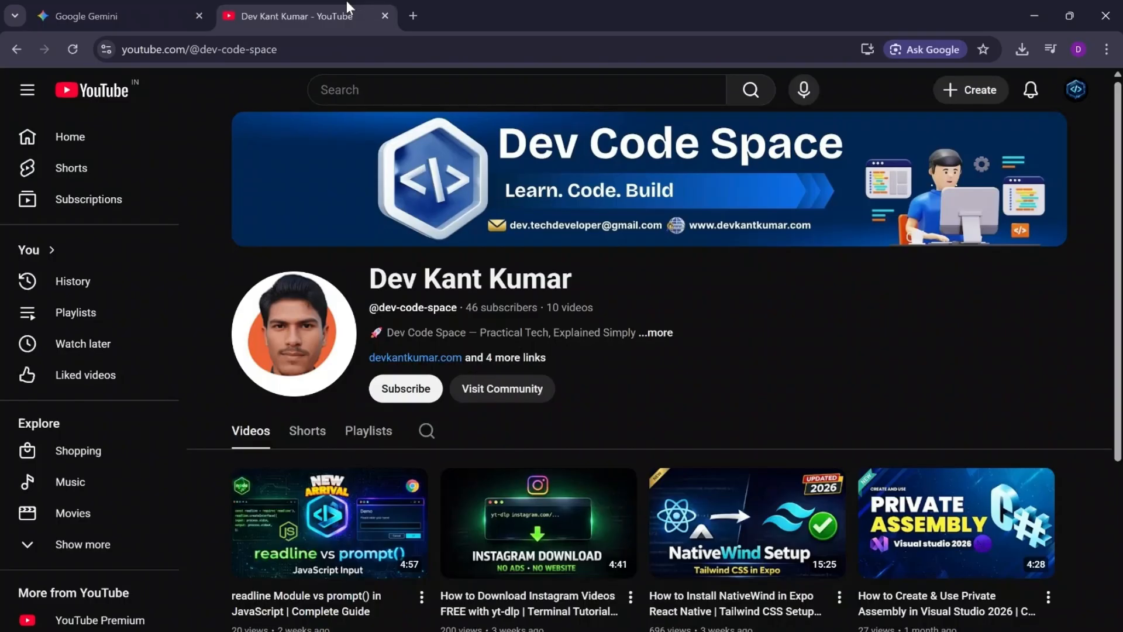
{"action": "left_click", "coordinate": [406, 18]}
{"action": "left_click", "coordinate": [1098, 92]}
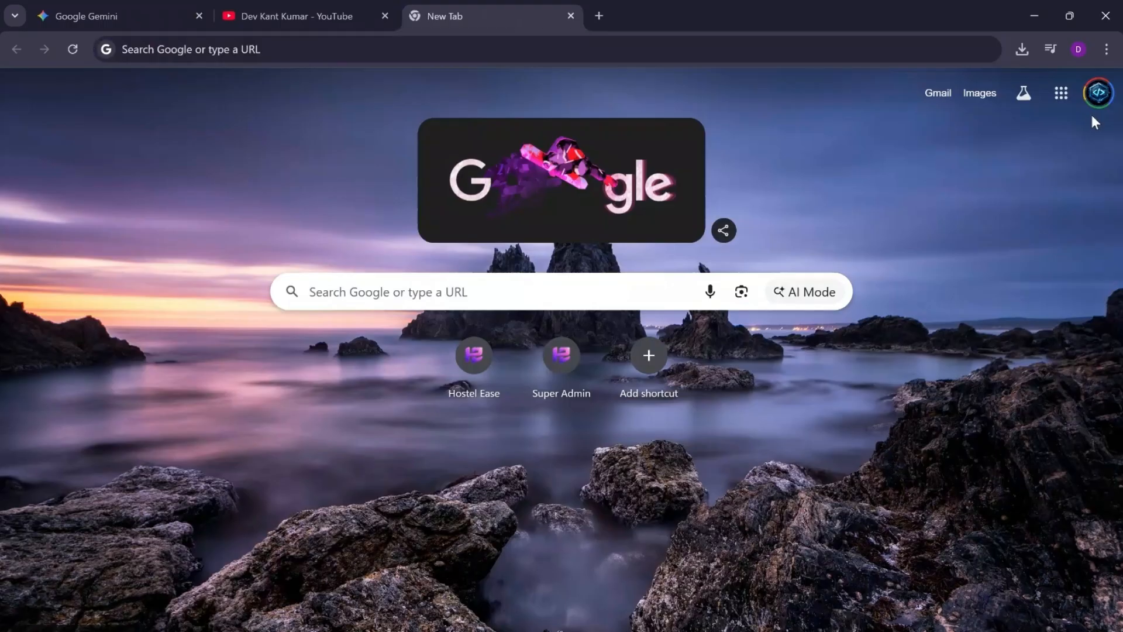
{"action": "left_click", "coordinate": [1101, 94]}
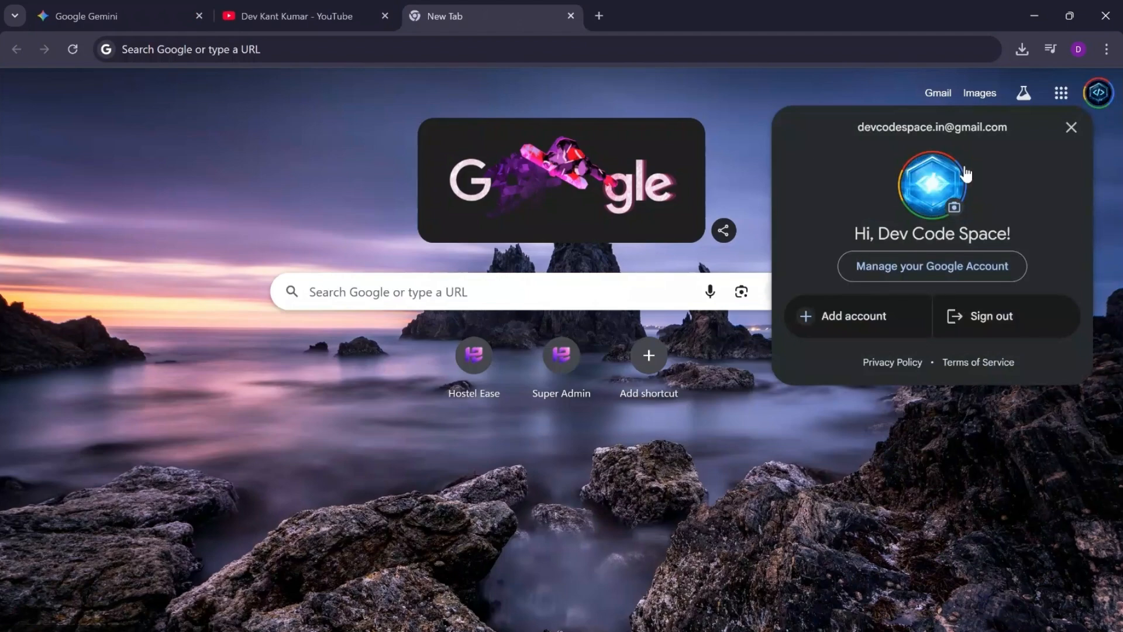
Step: Open the Google account's profile picture settings and start choosing a picture to upload from the device
{"action": "left_click", "coordinate": [954, 208]}
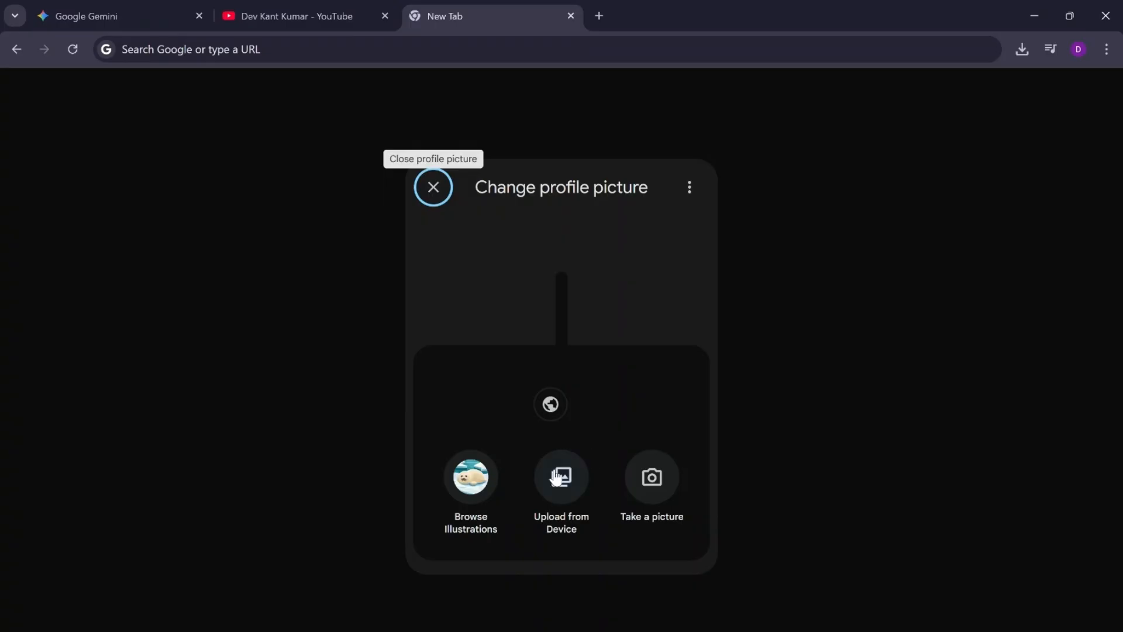
{"action": "left_click", "coordinate": [416, 197]}
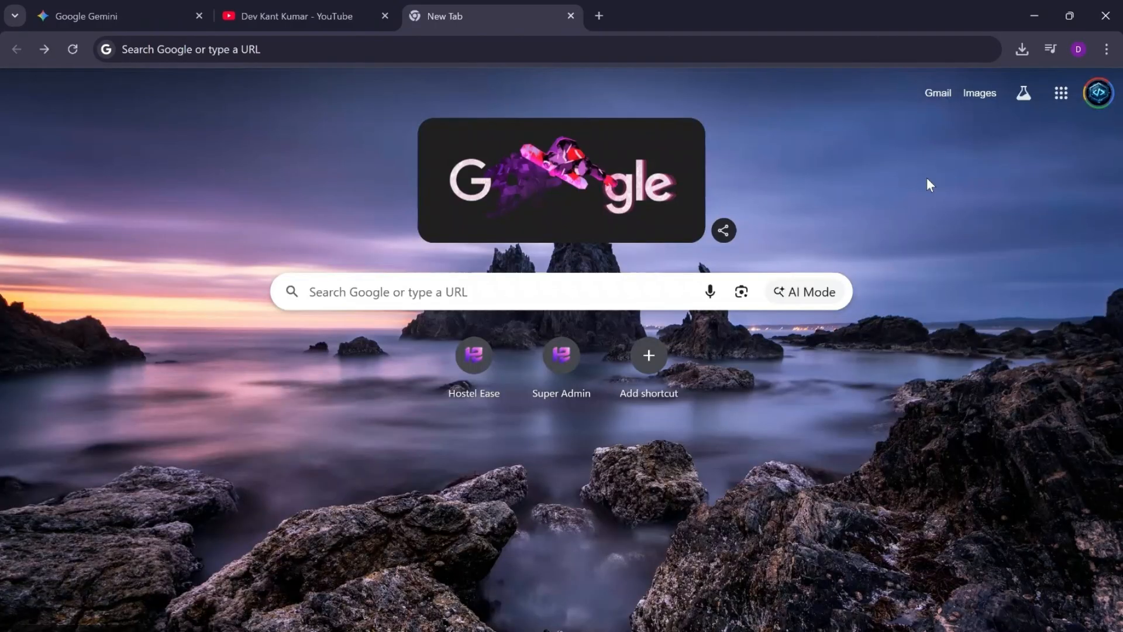
{"action": "left_click", "coordinate": [1086, 105]}
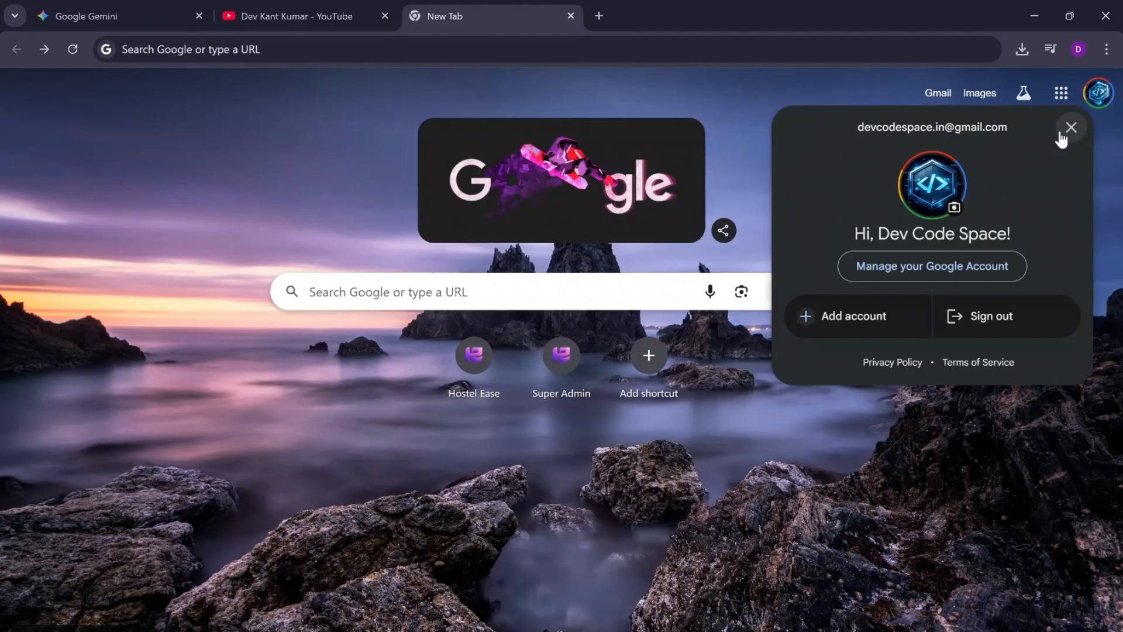
{"action": "left_click", "coordinate": [954, 209]}
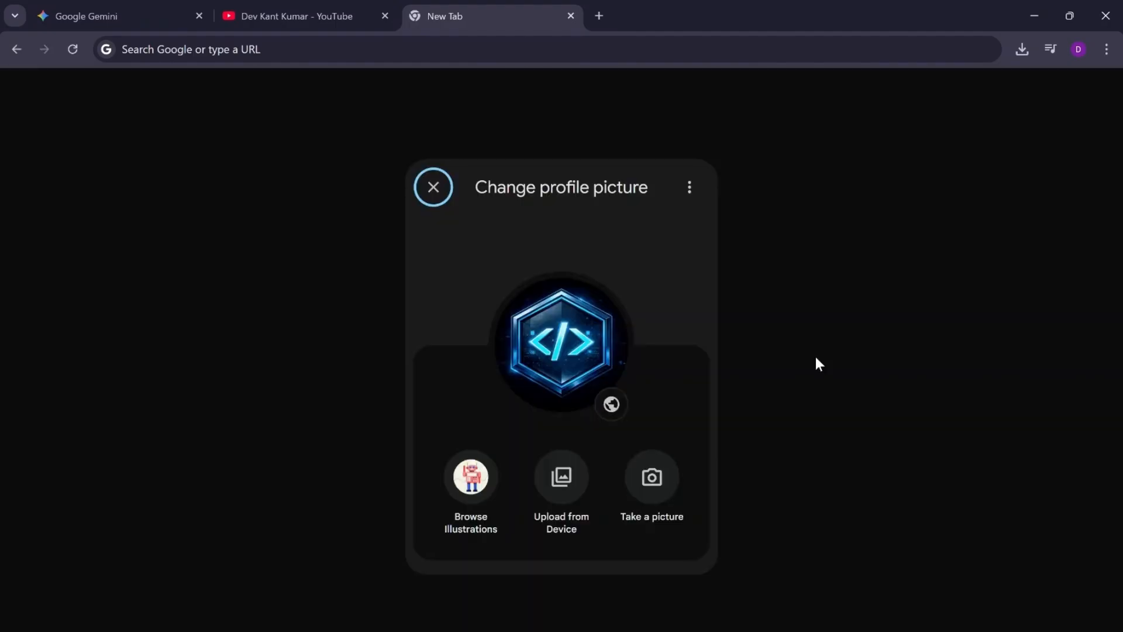
{"action": "left_click", "coordinate": [566, 495]}
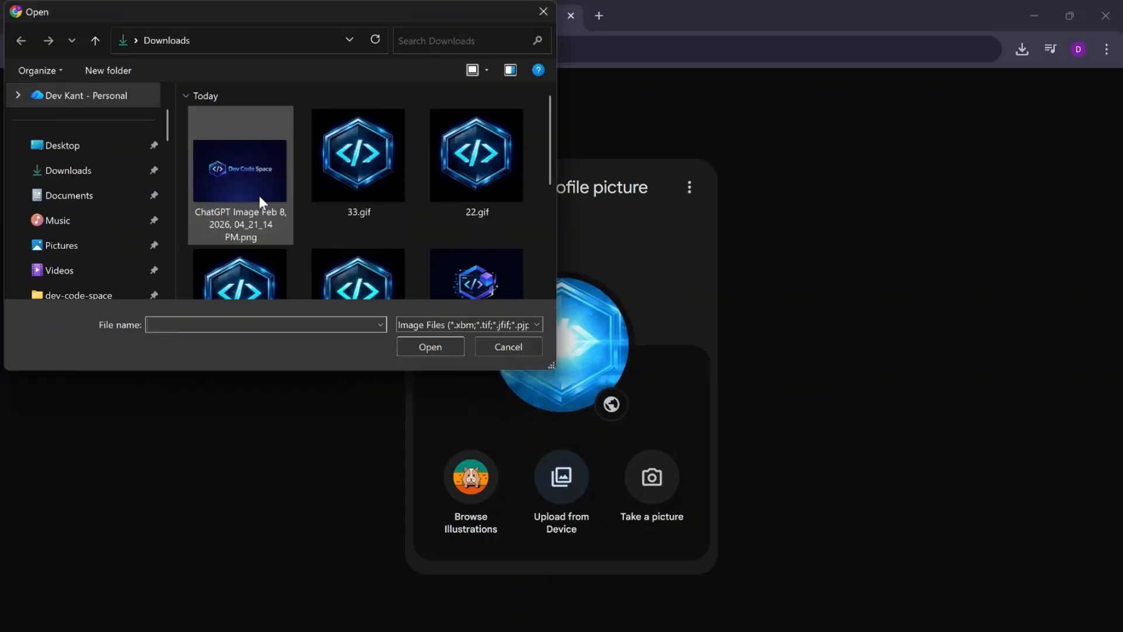
Step: Browse the Downloads folder in the file picker for the downloaded 44.mp4 logo video
{"action": "left_click", "coordinate": [107, 168]}
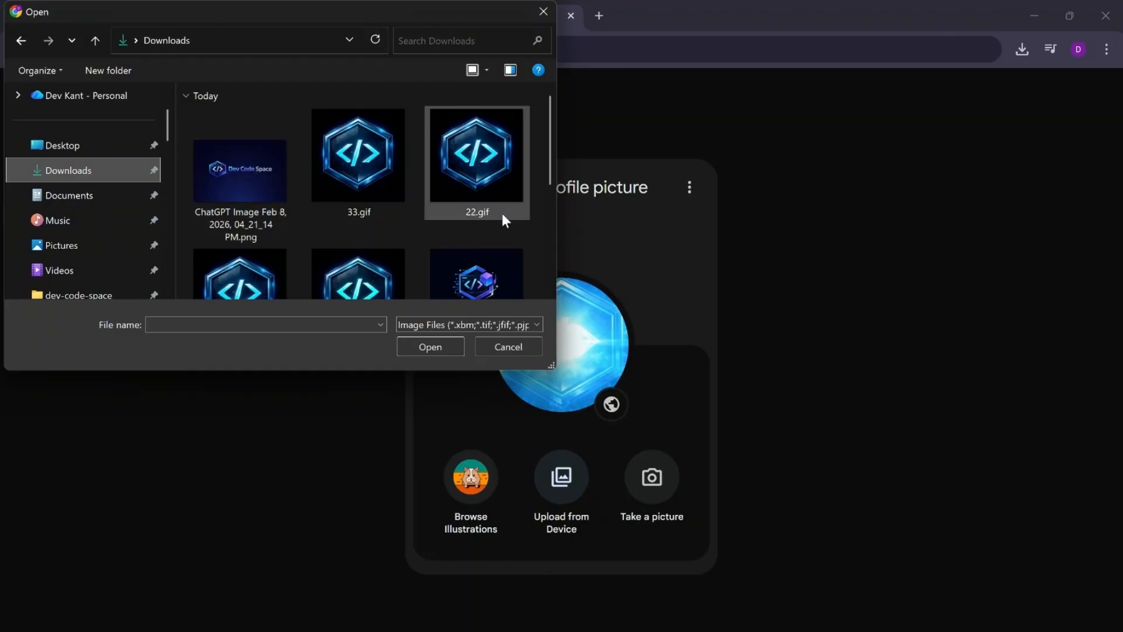
{"action": "scroll", "coordinate": [501, 210], "scroll_direction": "down", "scroll_amount": 2}
{"action": "scroll", "coordinate": [500, 211], "scroll_direction": "down", "scroll_amount": 2}
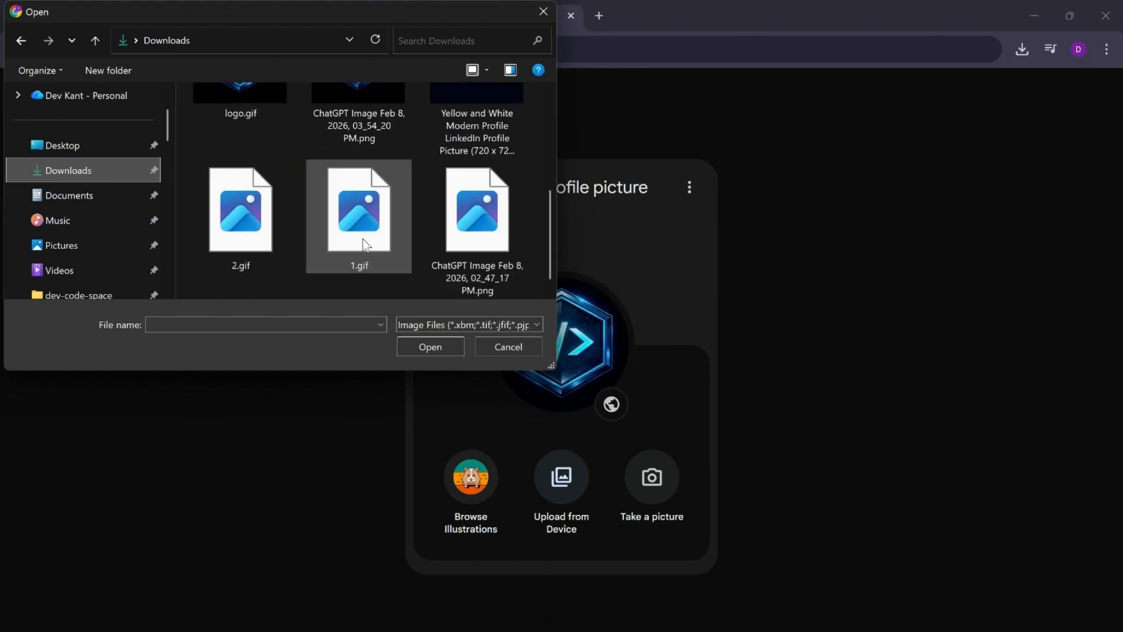
{"action": "scroll", "coordinate": [363, 238], "scroll_direction": "up", "scroll_amount": 5}
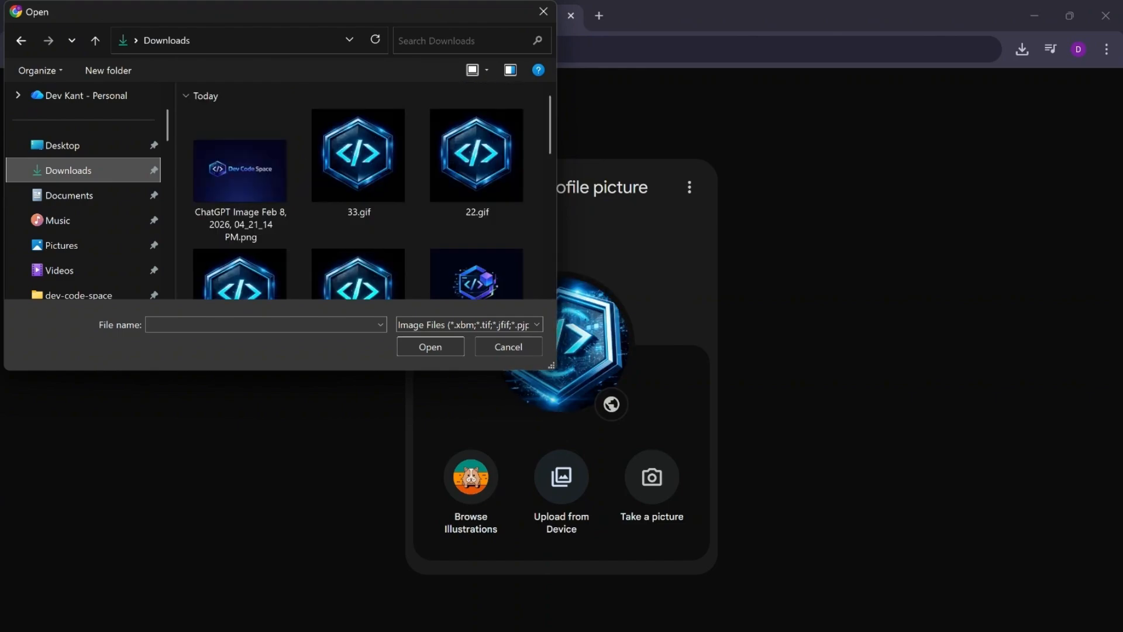
Step: Switch to Canva, show the completed MP4 download in File Explorer to check 44.mp4, and minimize that window
{"action": "mouse_move", "coordinate": [787, 631]}
{"action": "left_click", "coordinate": [787, 603]}
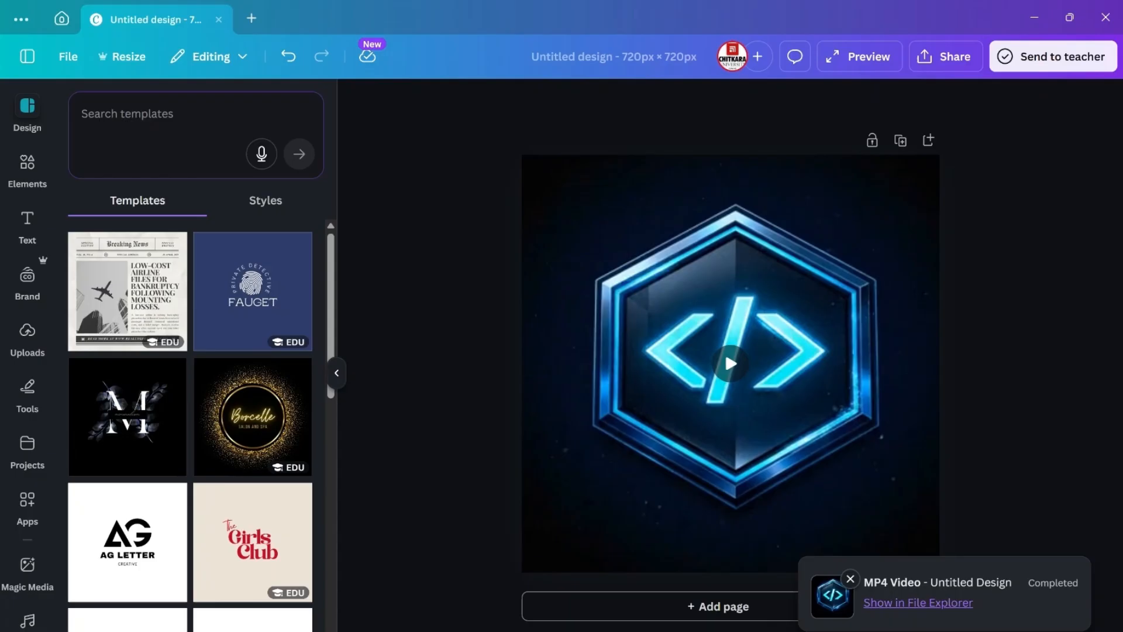
{"action": "left_click", "coordinate": [923, 603]}
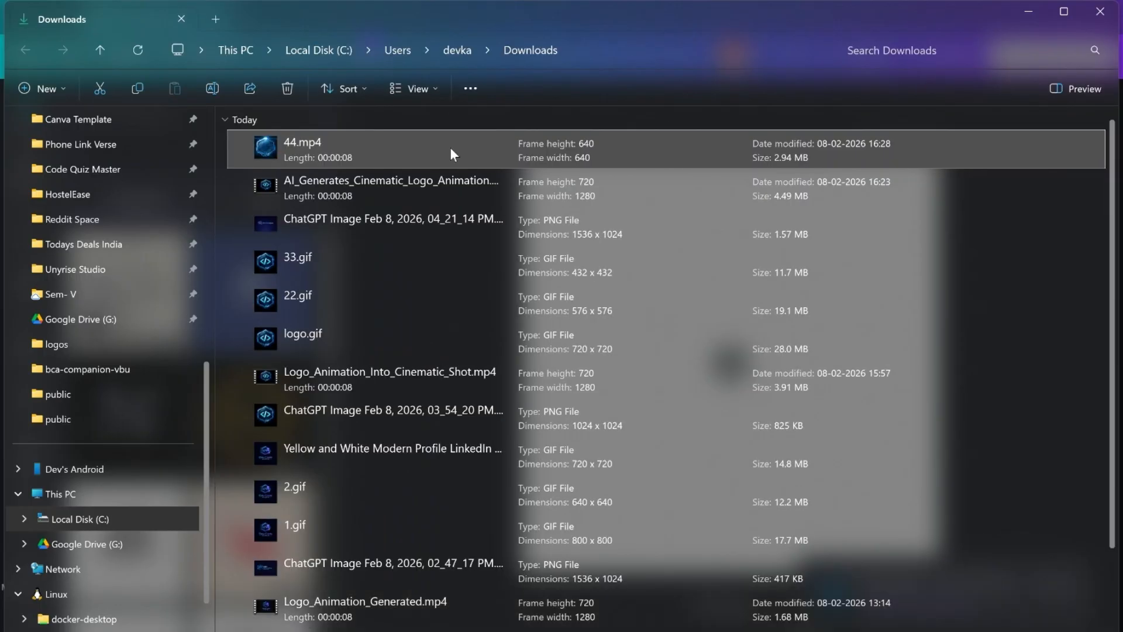
{"action": "left_click", "coordinate": [1027, 15]}
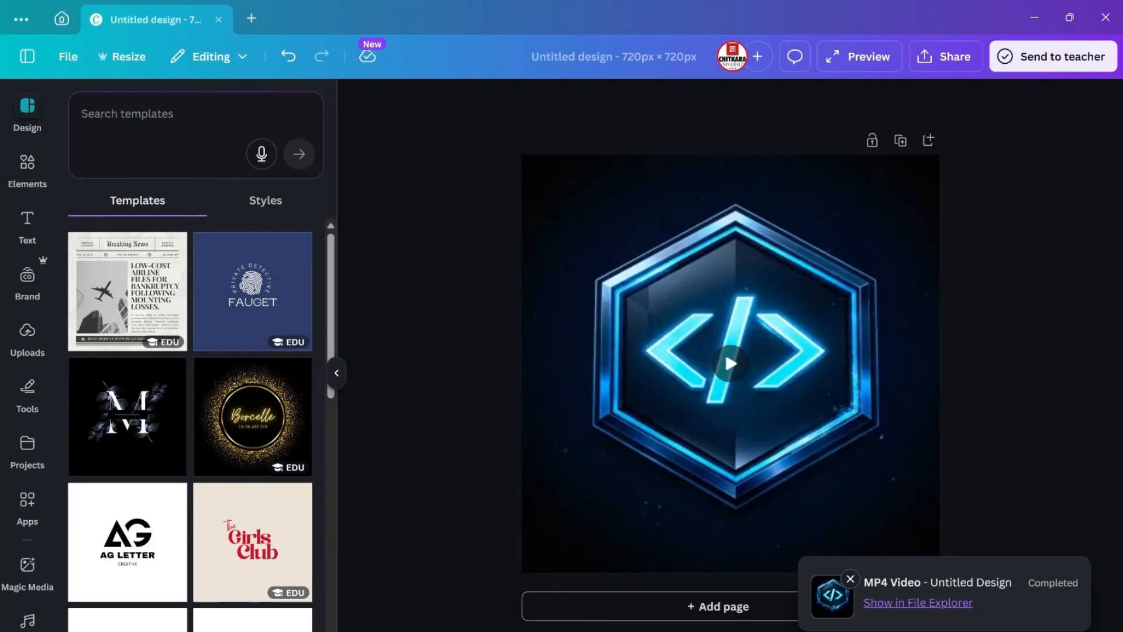
Step: Locate 44.mp4 in the Downloads folder of the other File Explorer window, and minimize both that window and Canva
{"action": "left_click", "coordinate": [616, 631]}
{"action": "left_click", "coordinate": [544, 620]}
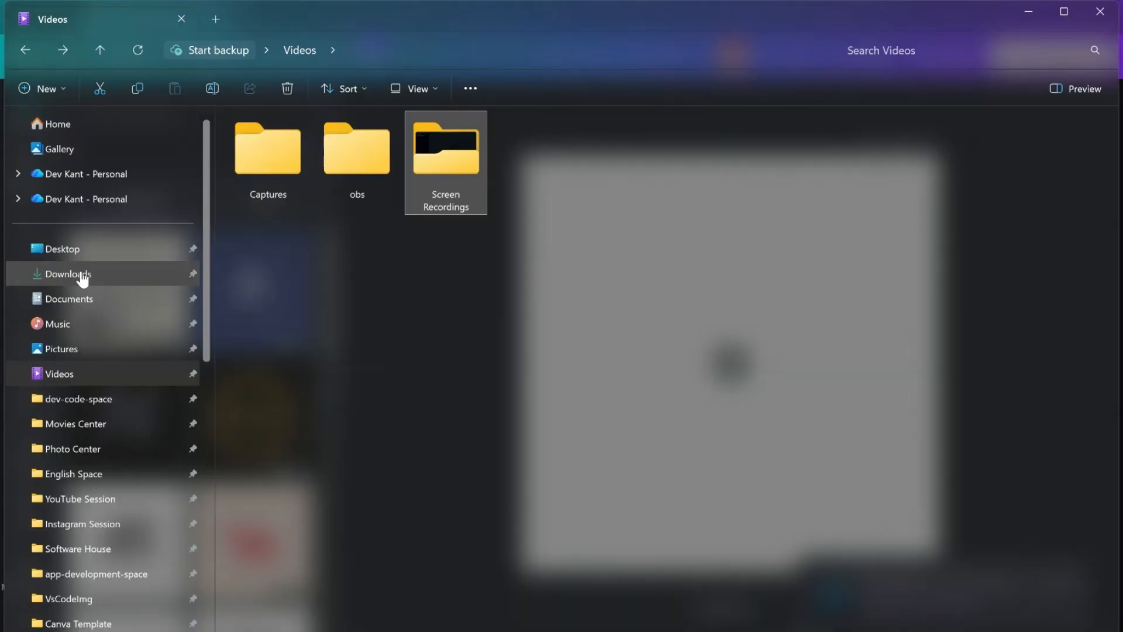
{"action": "left_click", "coordinate": [82, 276]}
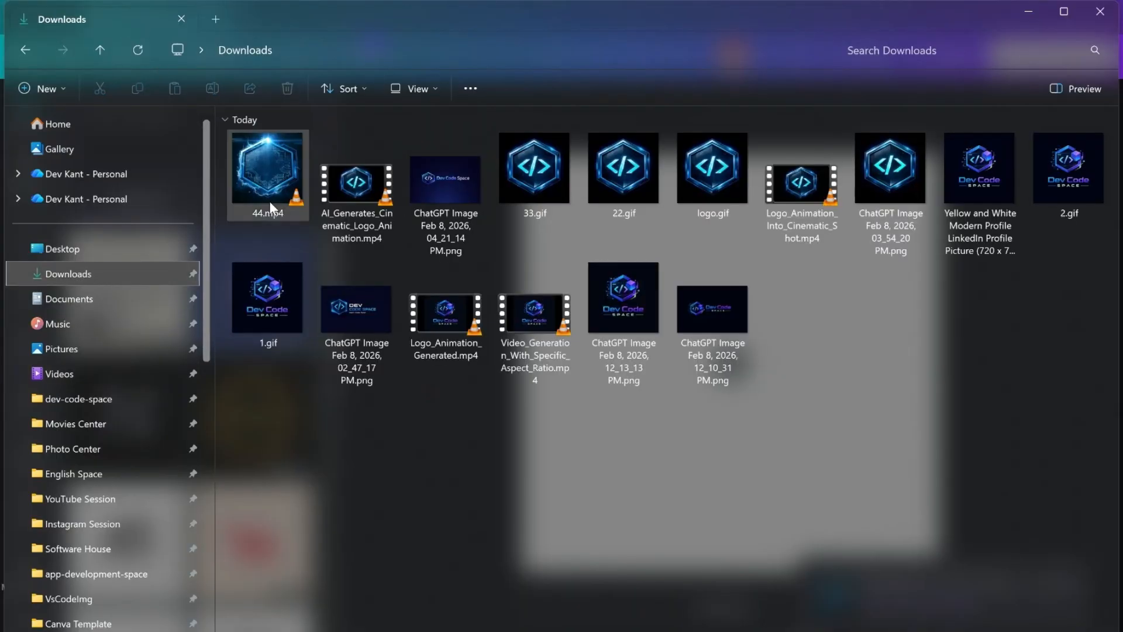
{"action": "left_click", "coordinate": [1031, 11]}
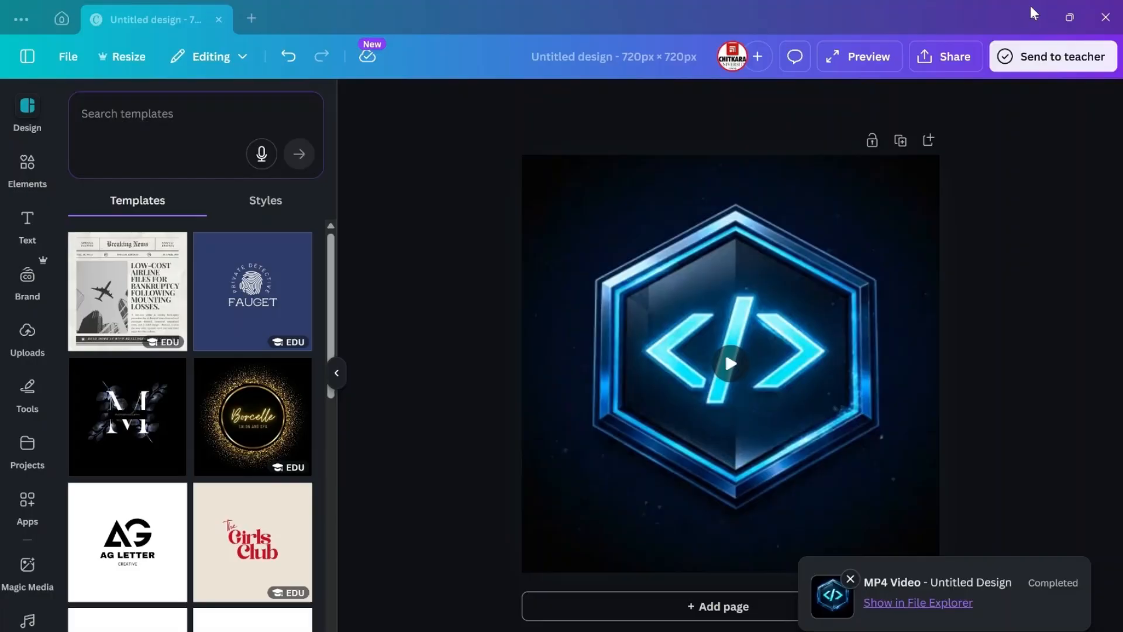
{"action": "left_click", "coordinate": [1033, 12]}
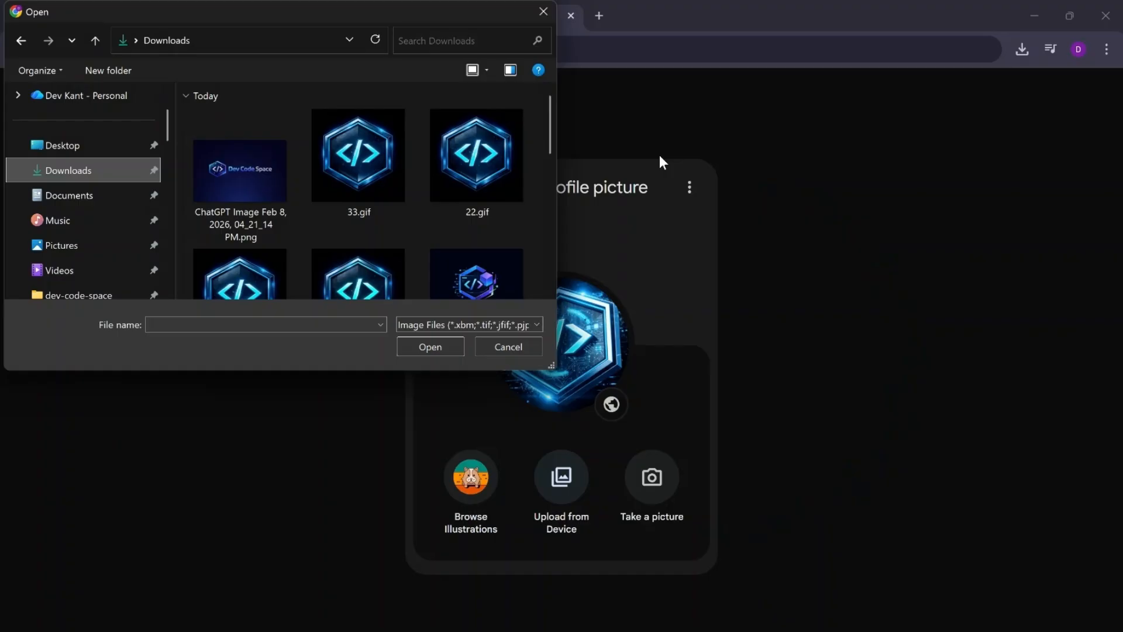
Step: Cancel the file selection, reload the page and reopen the device upload in the profile picture settings
{"action": "left_click", "coordinate": [509, 350]}
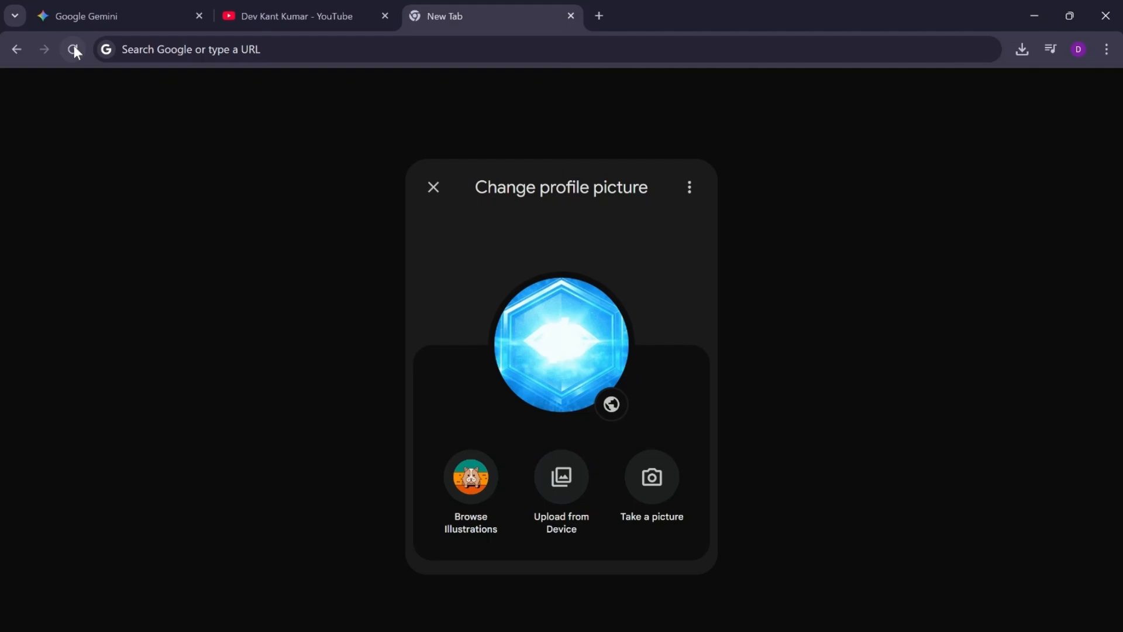
{"action": "left_click", "coordinate": [74, 47]}
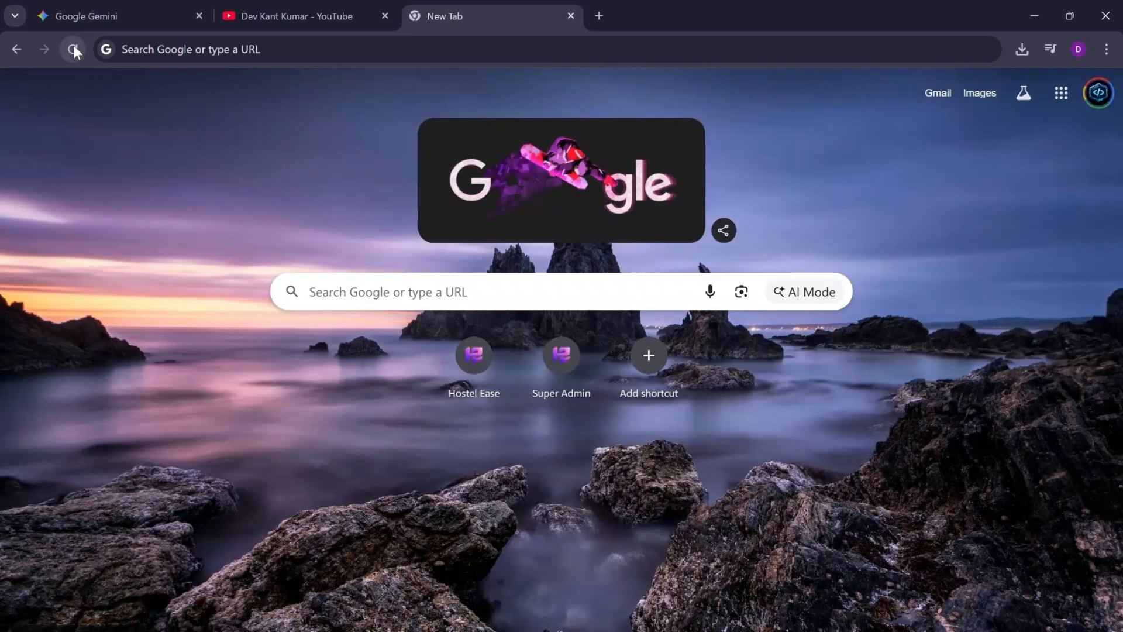
{"action": "left_click", "coordinate": [1095, 90]}
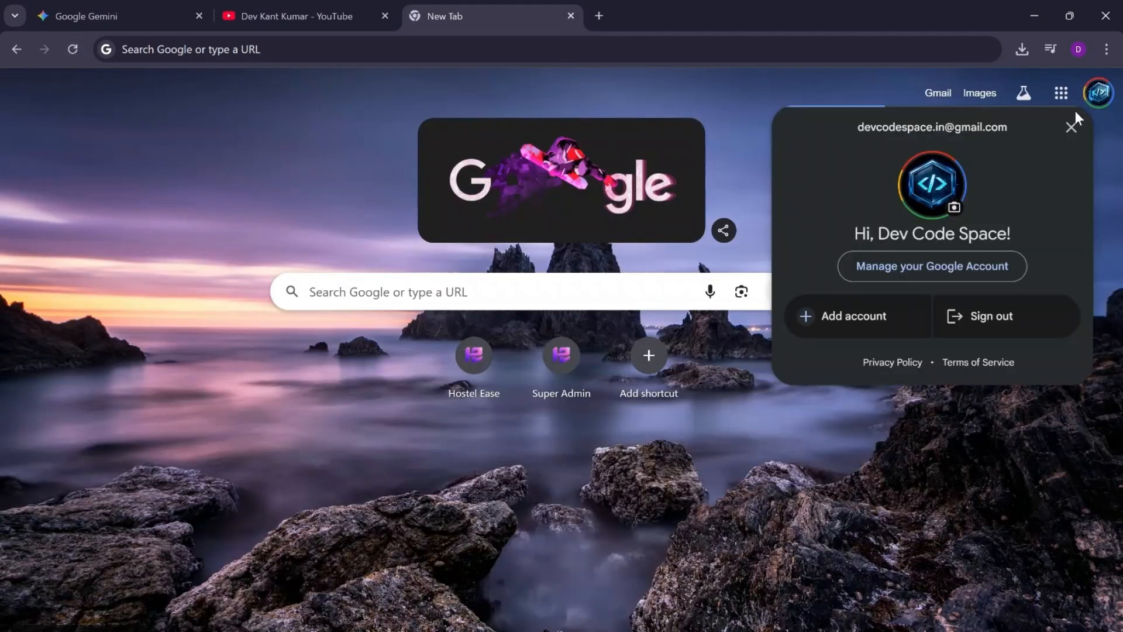
{"action": "left_click", "coordinate": [949, 211]}
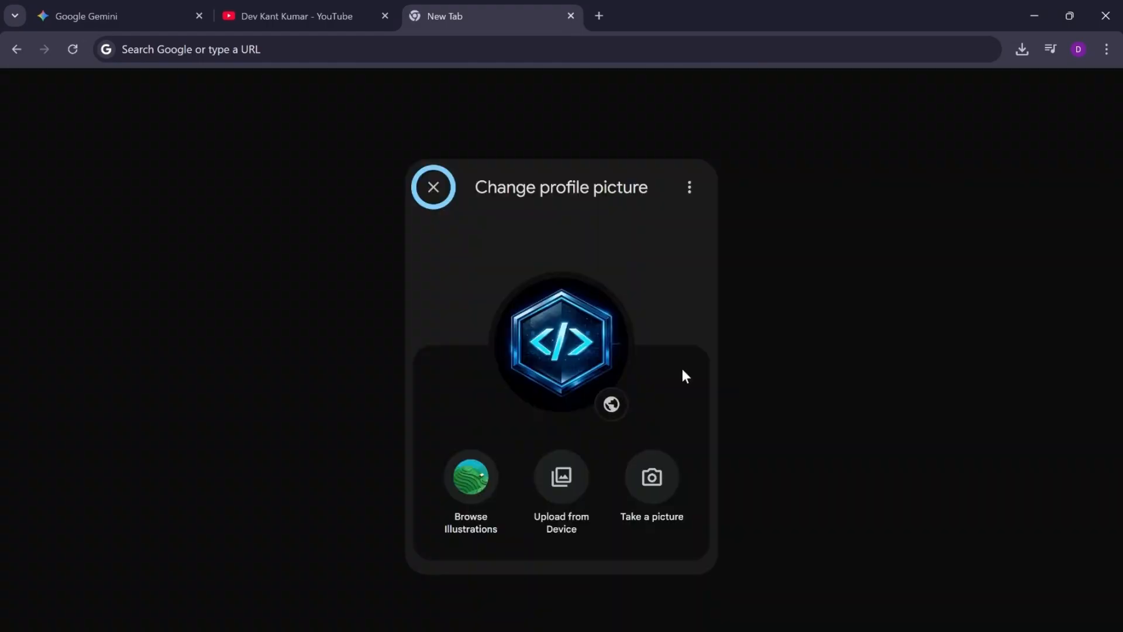
{"action": "left_click", "coordinate": [563, 477]}
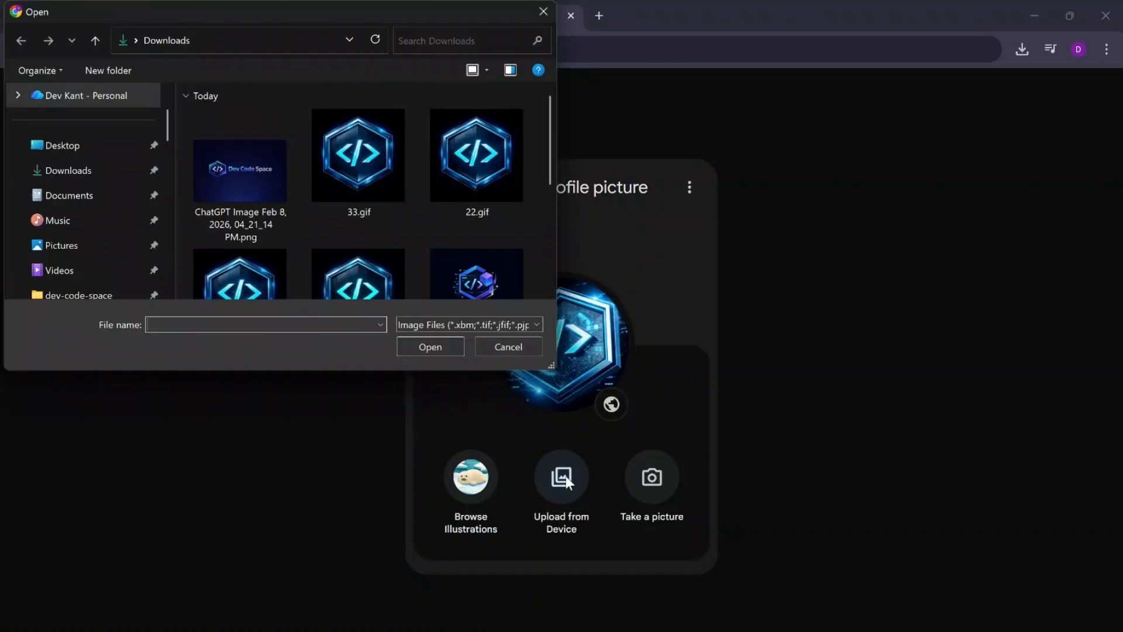
Step: Search the refreshed Downloads listing in the file picker for 44.mp4 and cancel the selection
{"action": "scroll", "coordinate": [464, 229], "scroll_direction": "down", "scroll_amount": 2}
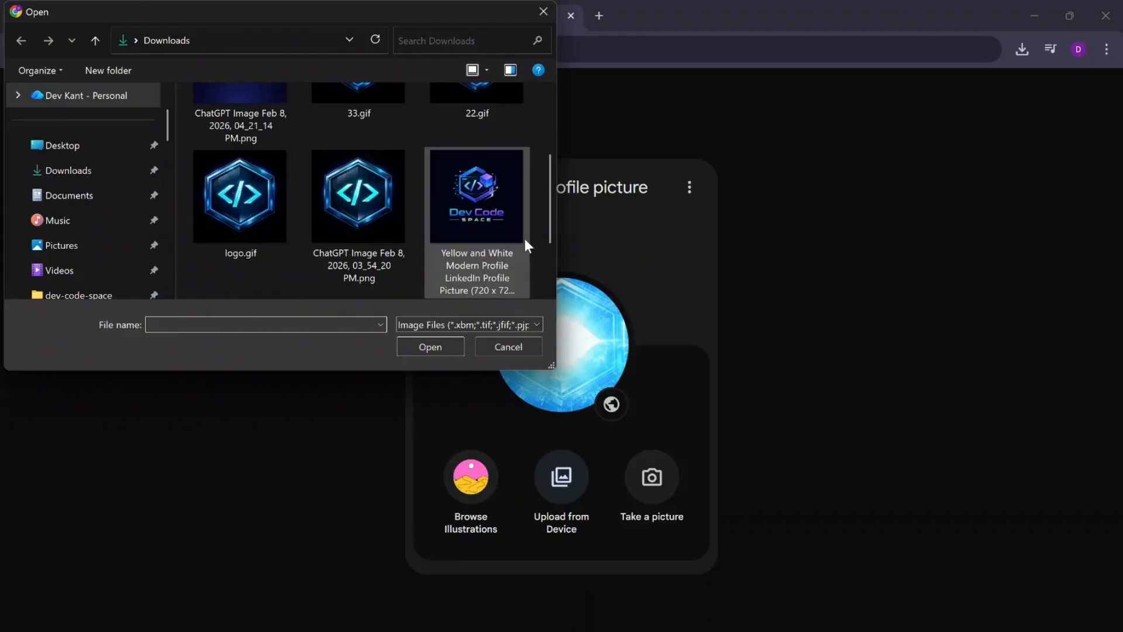
{"action": "scroll", "coordinate": [525, 238], "scroll_direction": "down", "scroll_amount": 3}
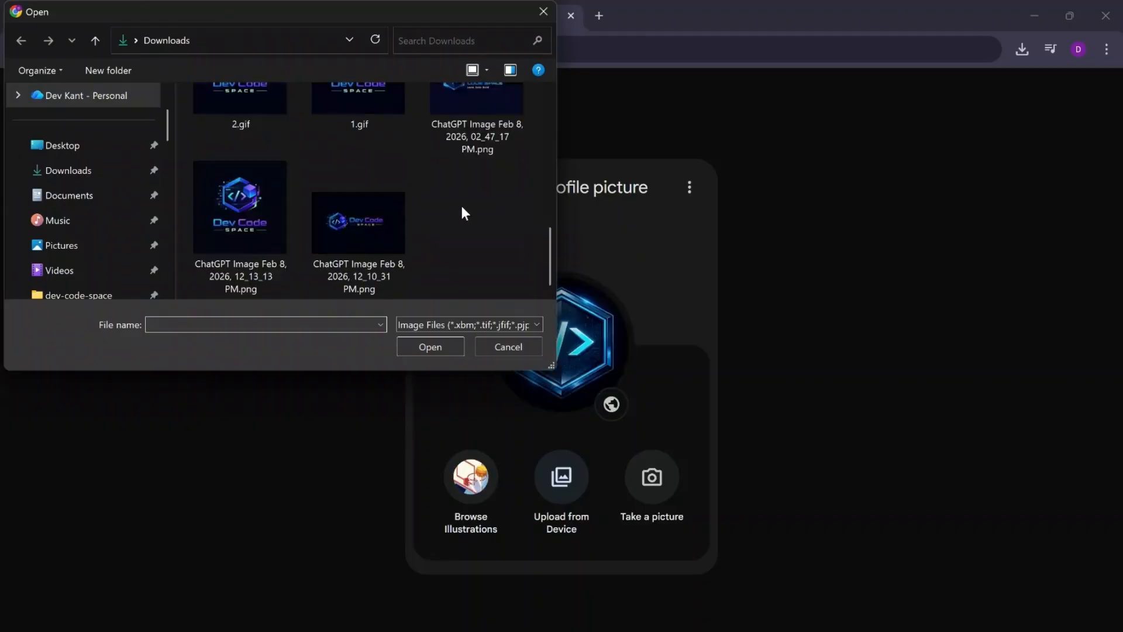
{"action": "scroll", "coordinate": [461, 203], "scroll_direction": "up", "scroll_amount": 5}
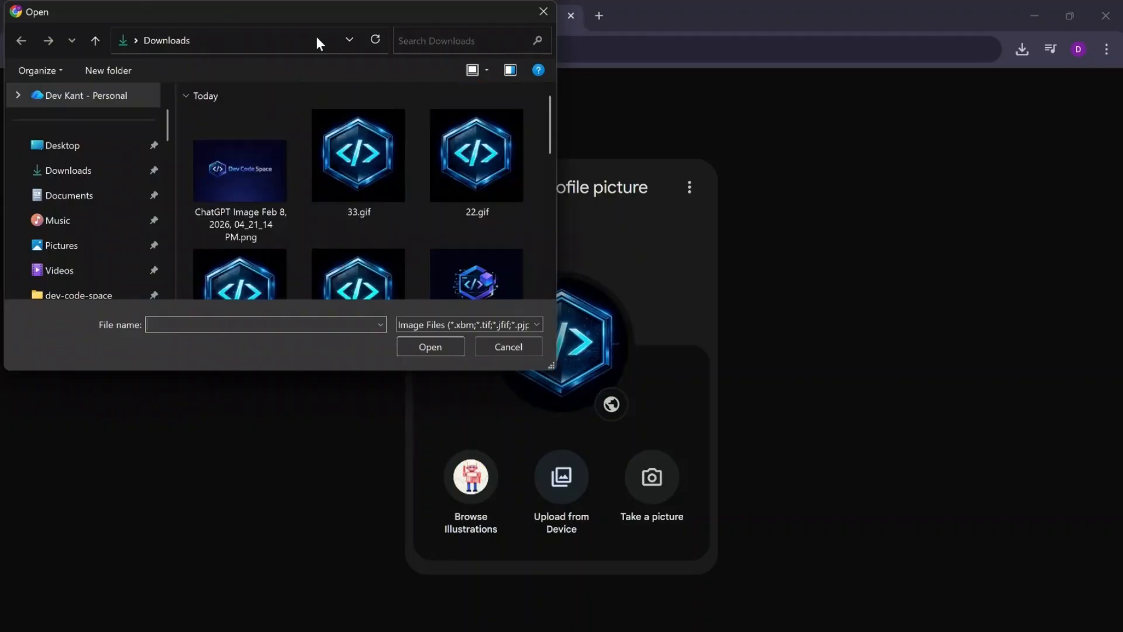
{"action": "left_click", "coordinate": [374, 41]}
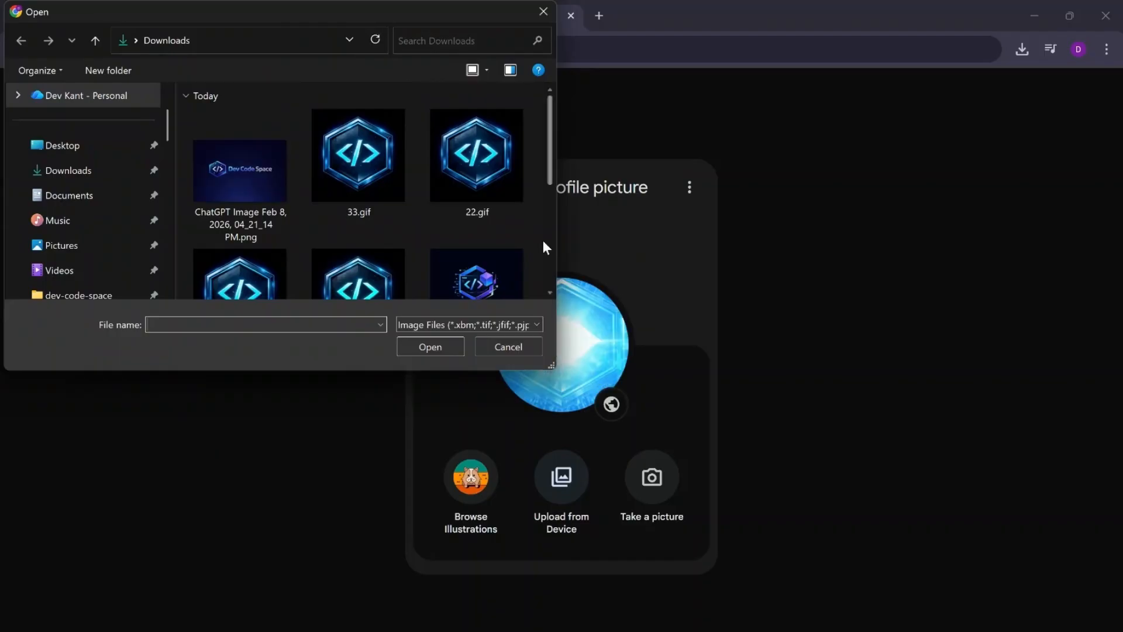
{"action": "scroll", "coordinate": [543, 240], "scroll_direction": "down", "scroll_amount": 5}
{"action": "scroll", "coordinate": [543, 240], "scroll_direction": "up", "scroll_amount": 2}
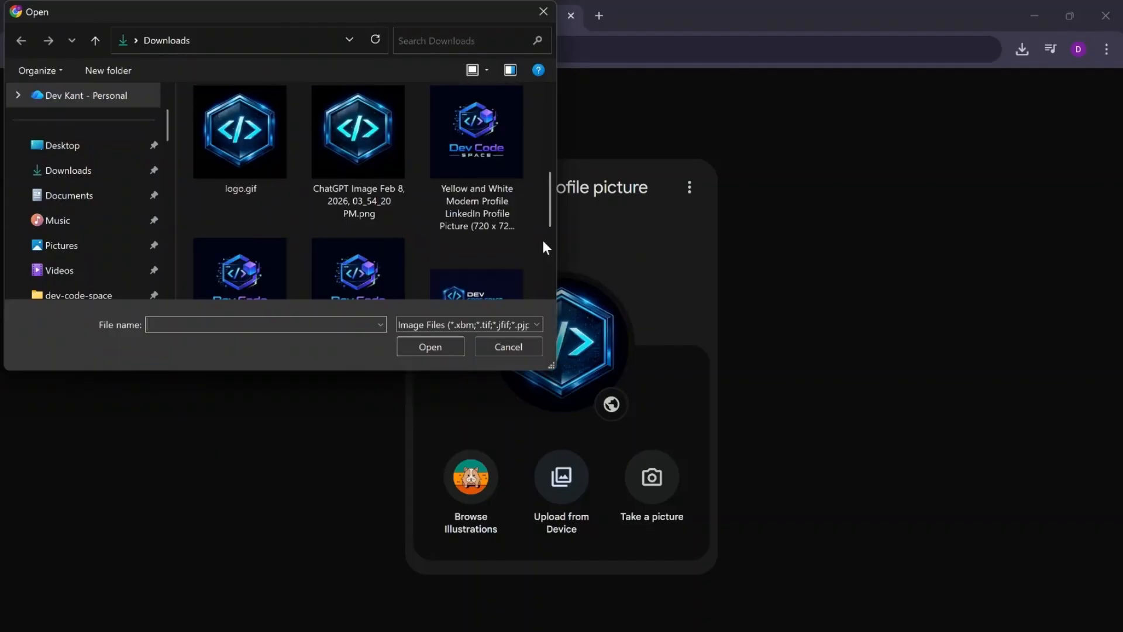
{"action": "scroll", "coordinate": [543, 240], "scroll_direction": "up", "scroll_amount": 2}
{"action": "scroll", "coordinate": [543, 241], "scroll_direction": "down", "scroll_amount": 3}
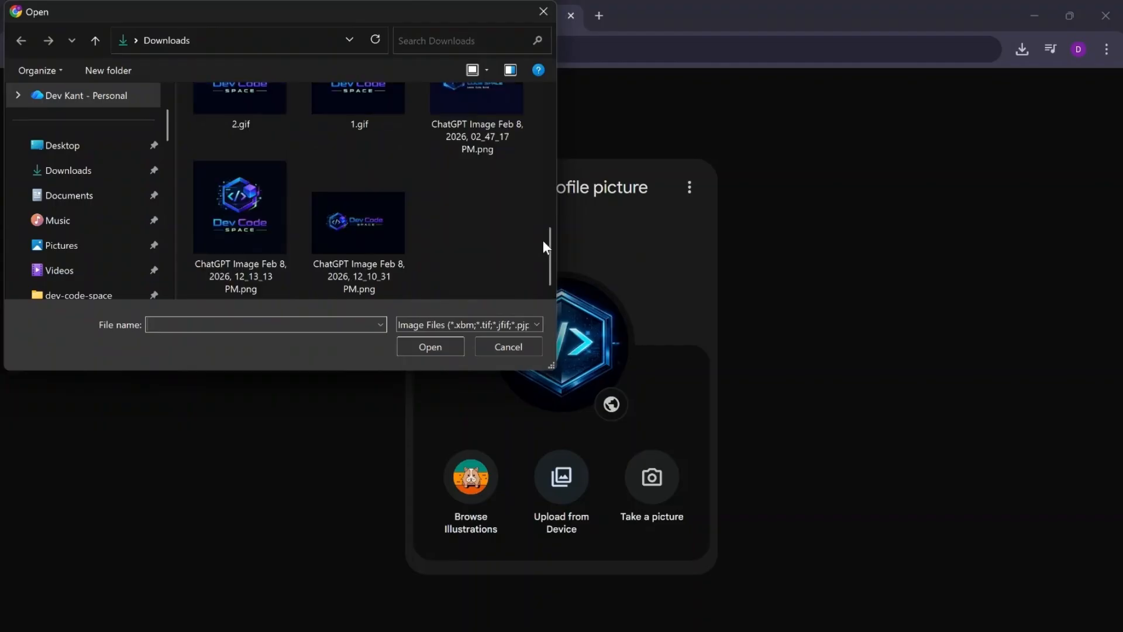
{"action": "scroll", "coordinate": [543, 241], "scroll_direction": "up", "scroll_amount": 5}
{"action": "left_click", "coordinate": [500, 343]}
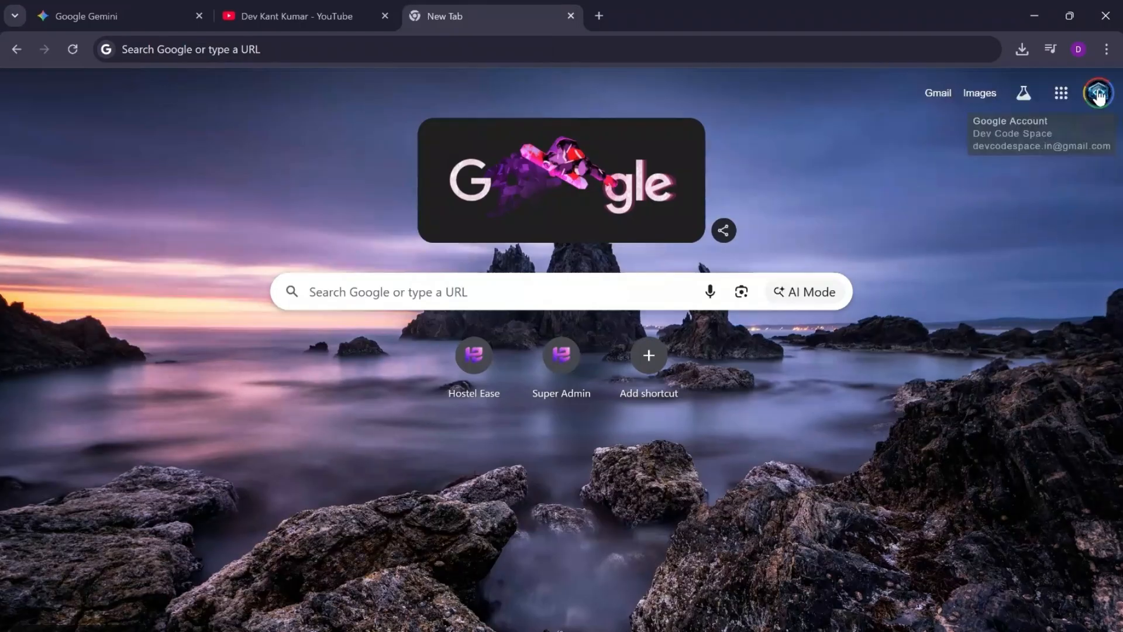
Step: Open the profile picture settings from the Google account menu again and start another upload from the device
{"action": "left_click", "coordinate": [1098, 95]}
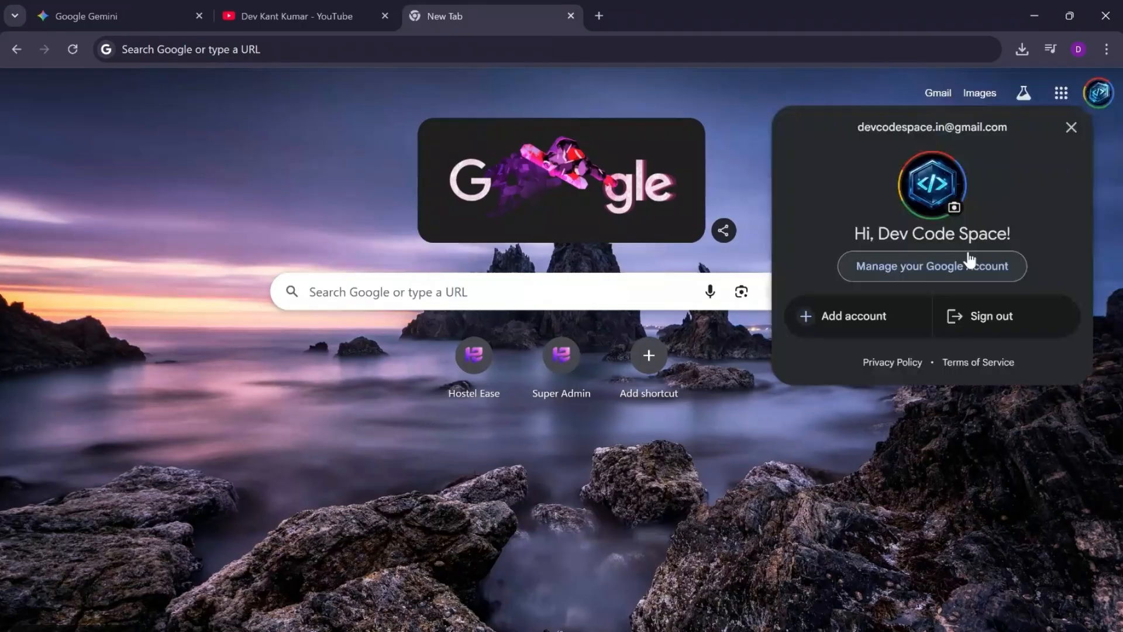
{"action": "left_click", "coordinate": [952, 211]}
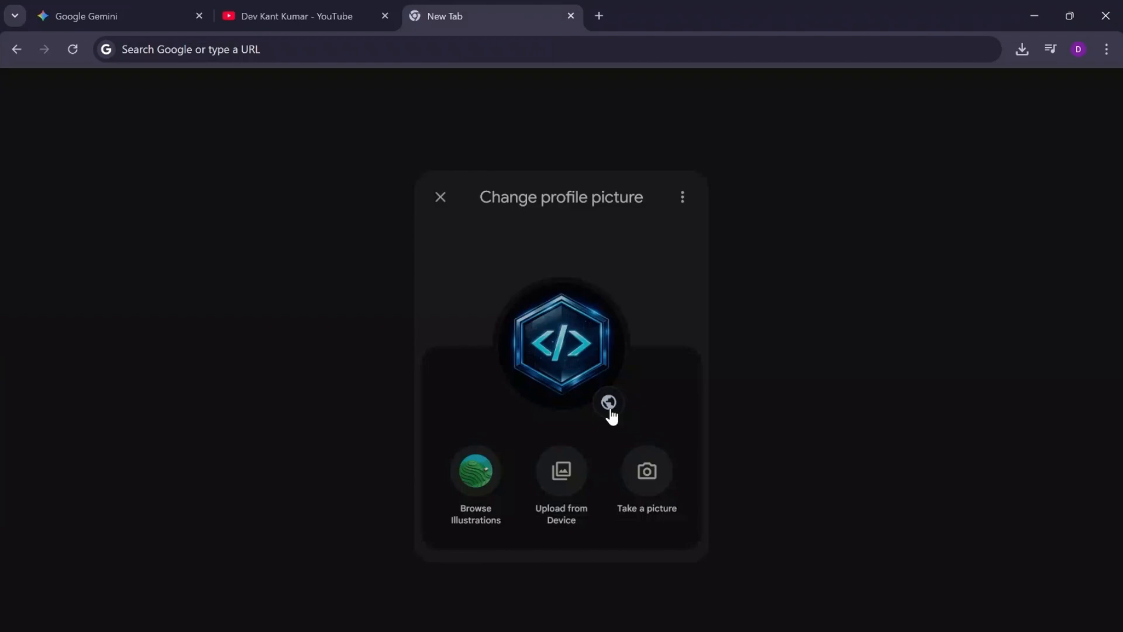
{"action": "left_click", "coordinate": [565, 501]}
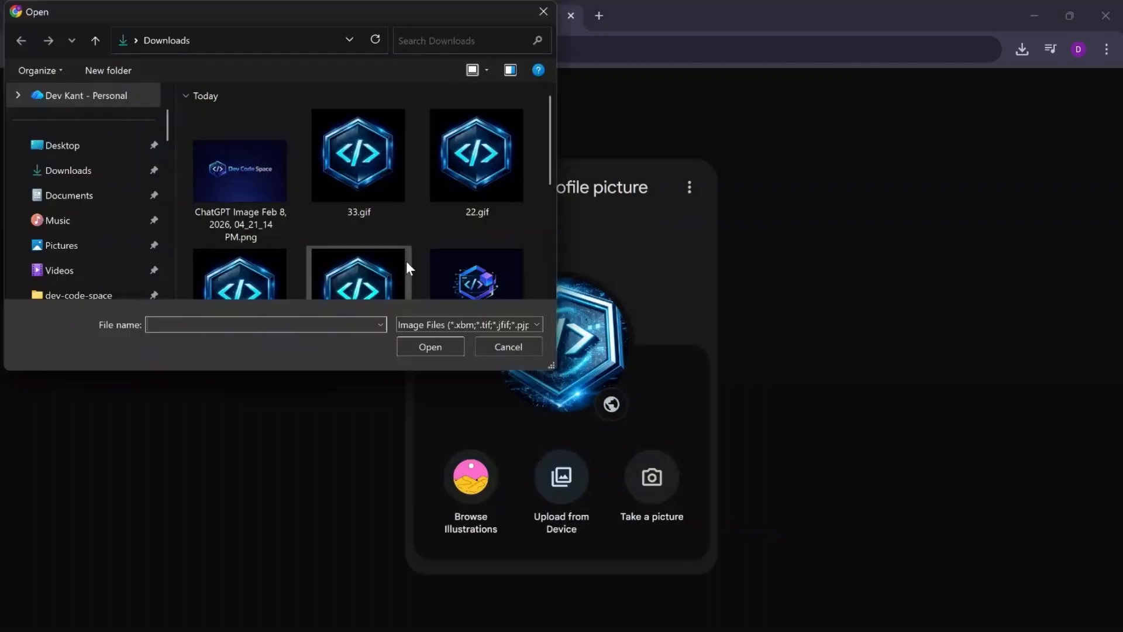
Step: Look through the picker's Downloads files with smaller thumbnails for 44.mp4, and close the extra Downloads File Explorer windows
{"action": "scroll", "coordinate": [471, 247], "scroll_direction": "down", "scroll_amount": 5}
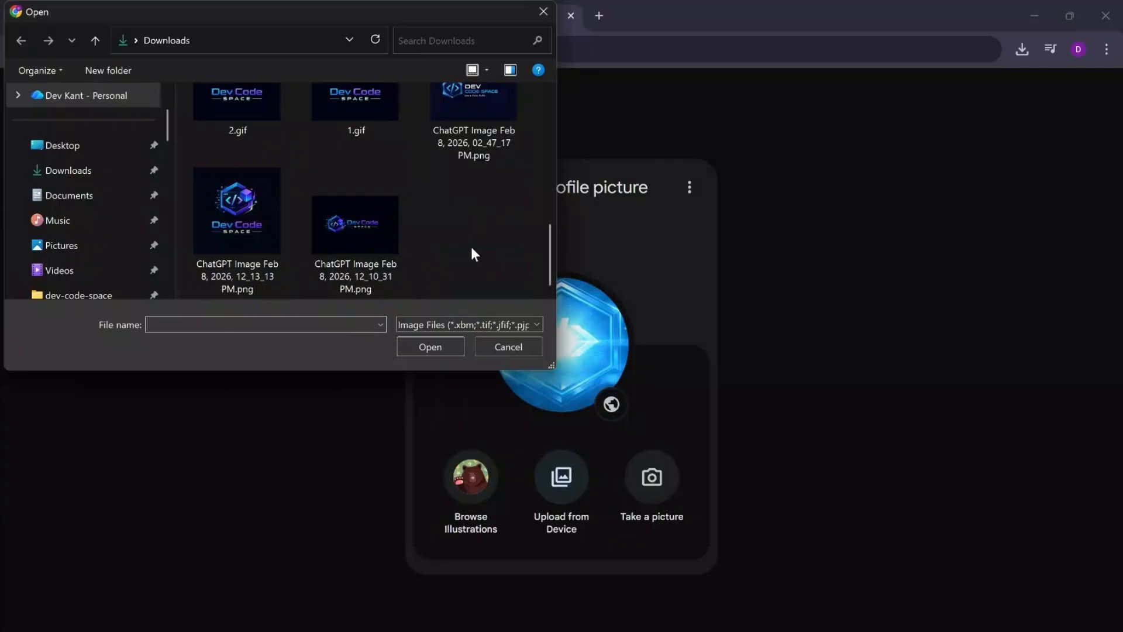
{"action": "scroll", "coordinate": [472, 247], "scroll_direction": "up", "scroll_amount": 10}
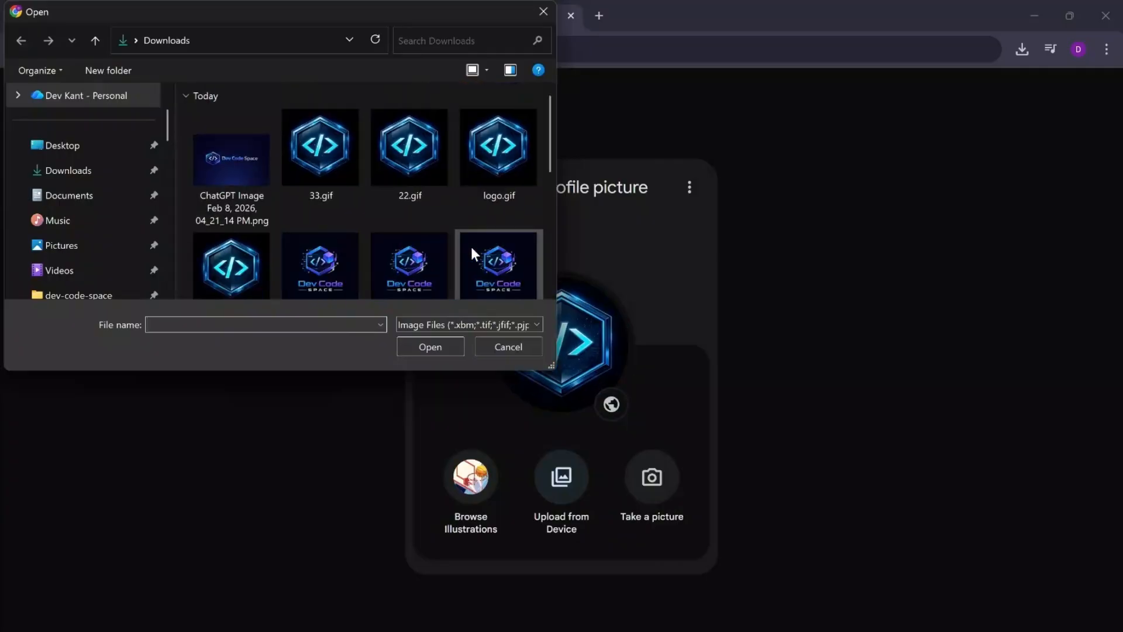
{"action": "scroll", "coordinate": [472, 247], "scroll_direction": "down", "scroll_amount": 1, "text": "ctrl"}
{"action": "scroll", "coordinate": [499, 261], "scroll_direction": "down", "scroll_amount": 3}
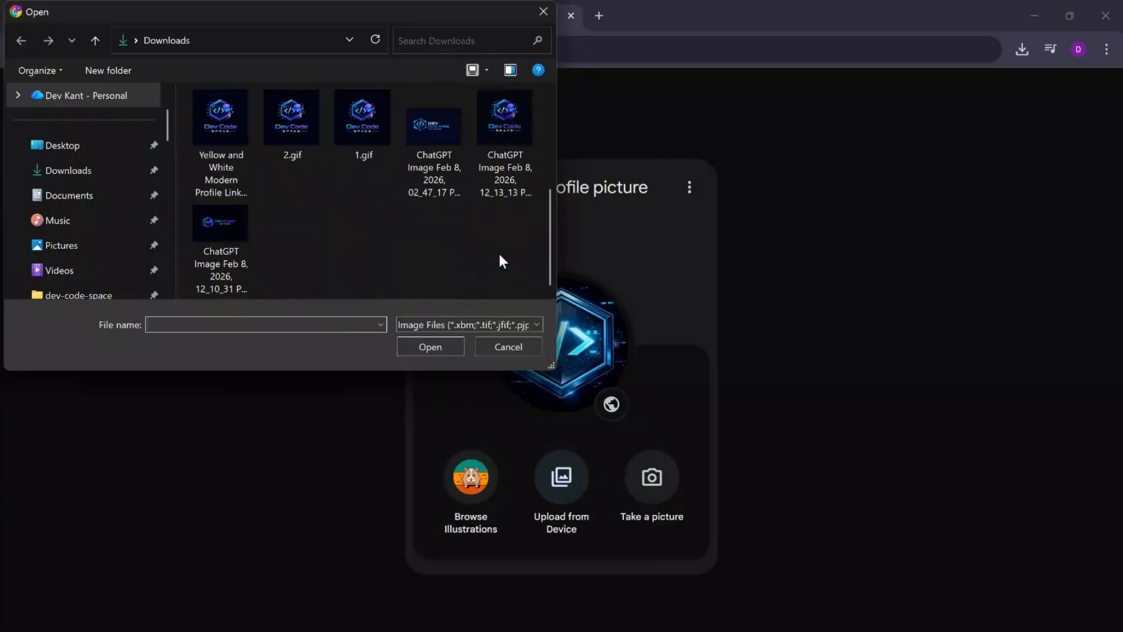
{"action": "scroll", "coordinate": [410, 264], "scroll_direction": "up", "scroll_amount": 3}
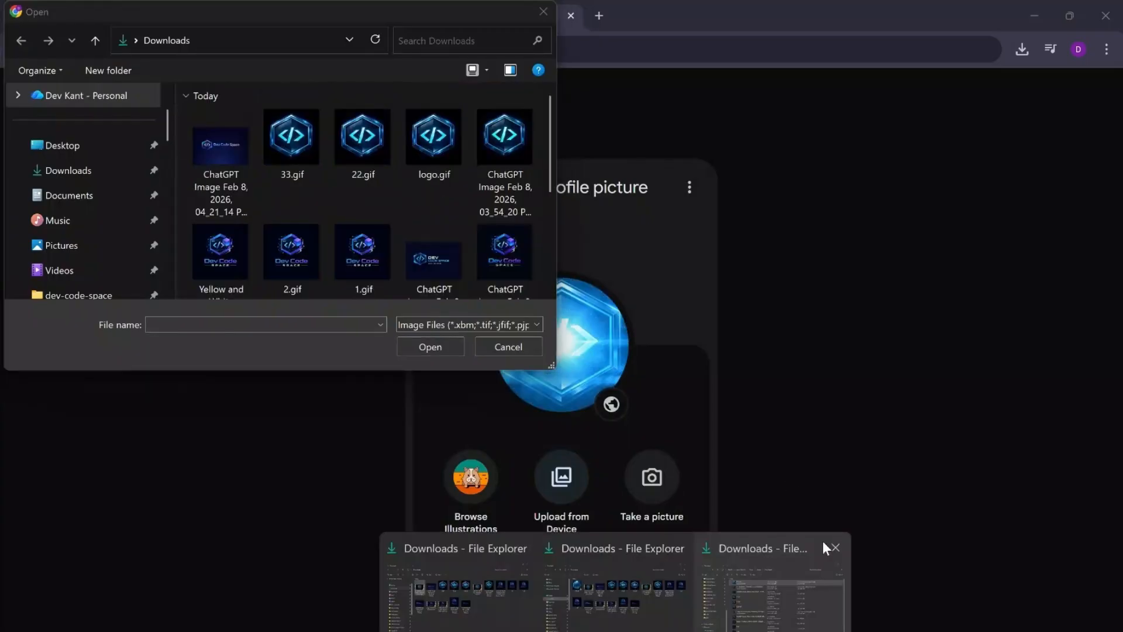
{"action": "left_click", "coordinate": [825, 546]}
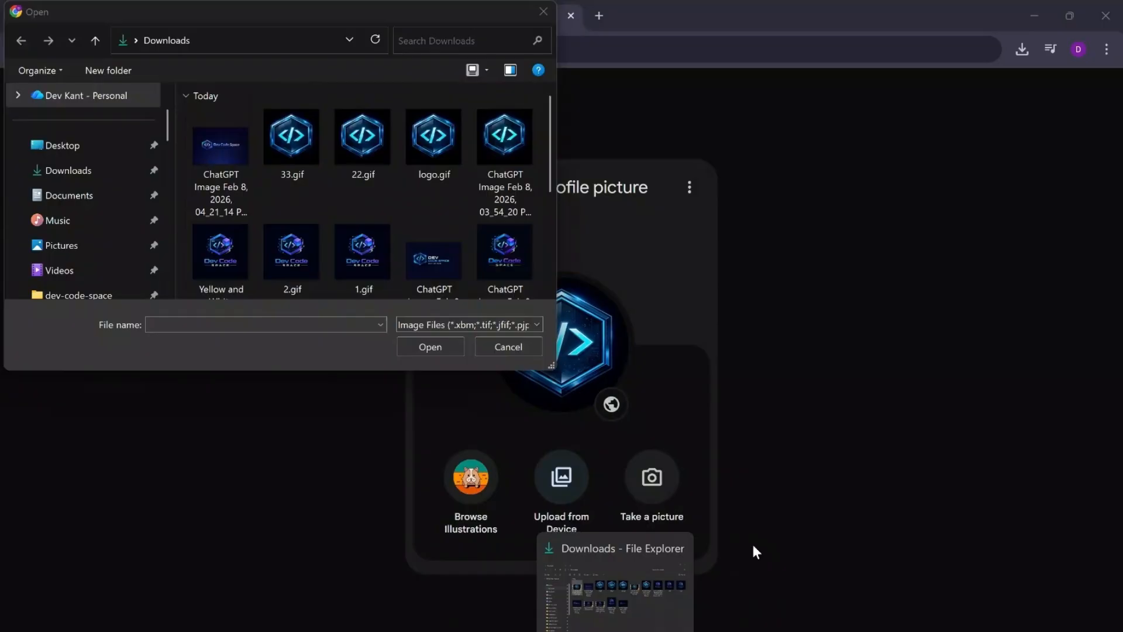
Step: Open the Downloads folder in File Explorer, play 44.mp4 to check it, and put the windows away
{"action": "left_click", "coordinate": [679, 547]}
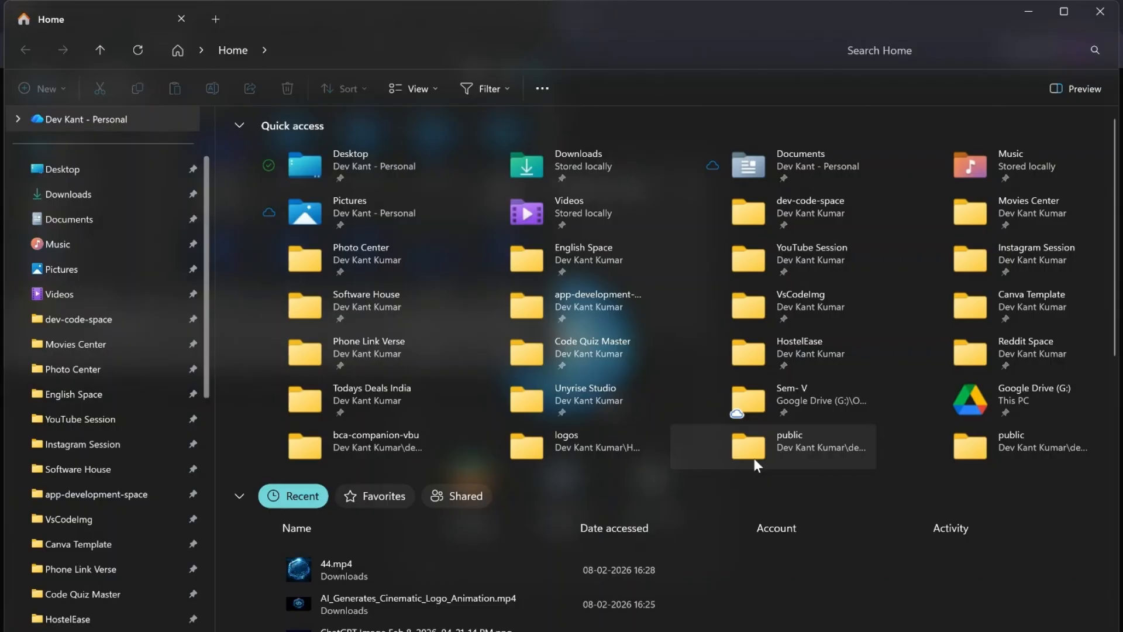
{"action": "left_click", "coordinate": [39, 199]}
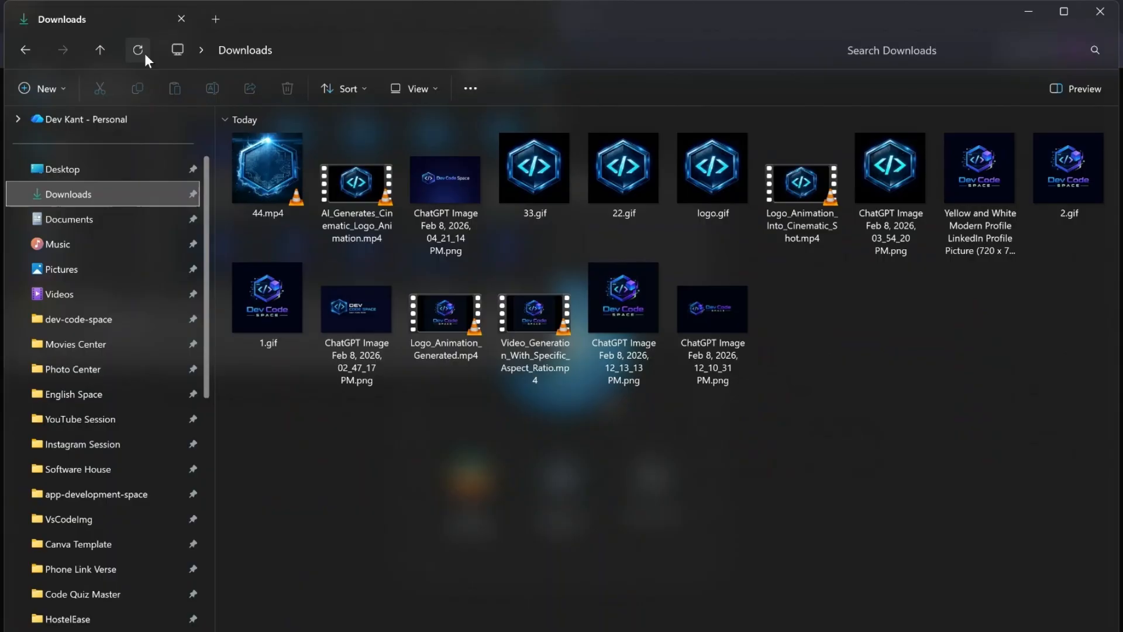
{"action": "double_click", "coordinate": [273, 174]}
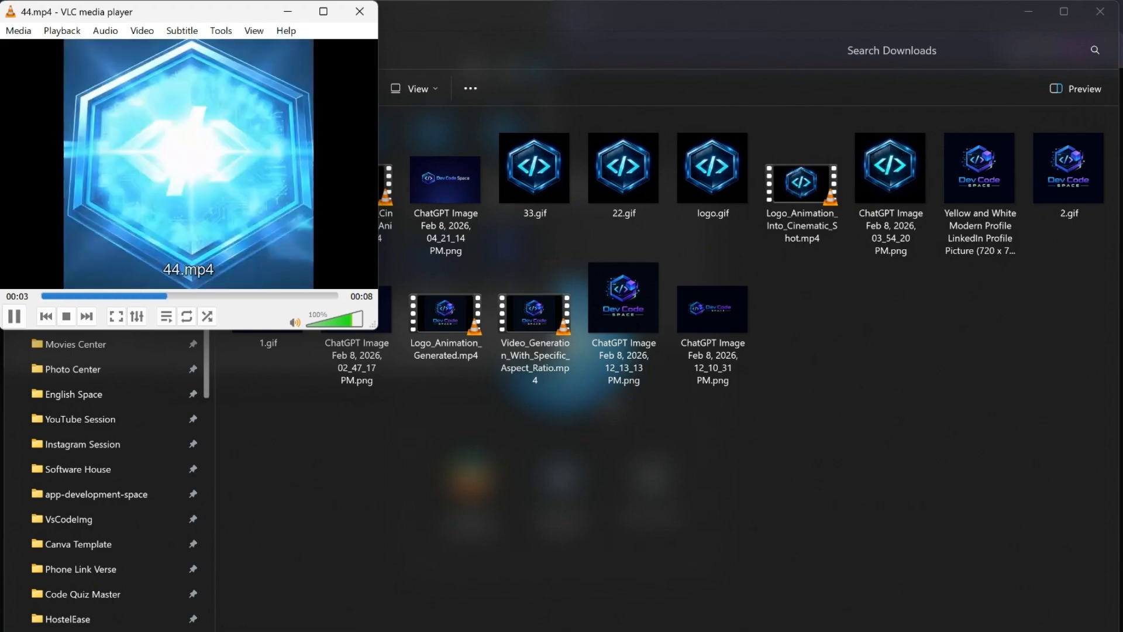
{"action": "left_click", "coordinate": [360, 13]}
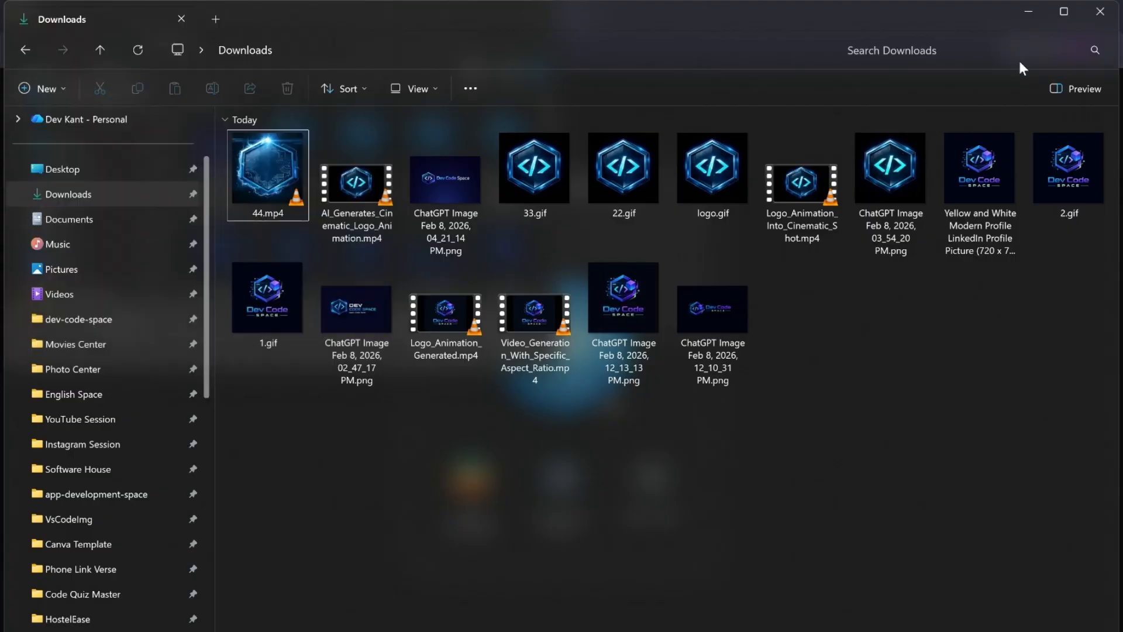
{"action": "left_click", "coordinate": [1034, 12]}
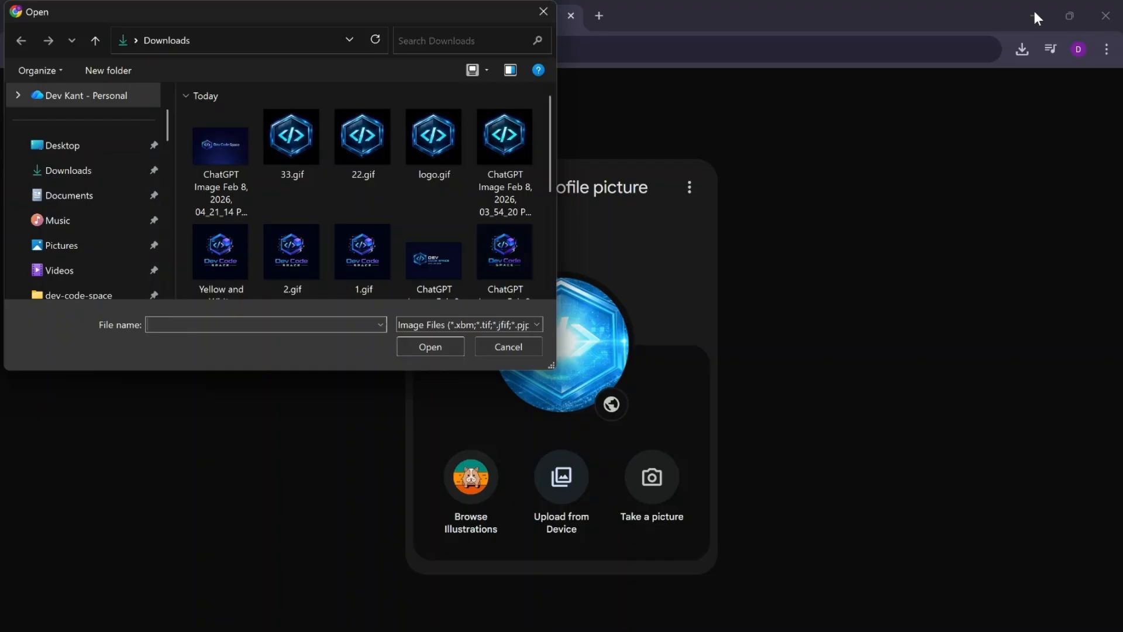
Step: Cancel the file selection, reopen the Google profile picture settings in a fresh browser tab and start another upload from the device
{"action": "left_click", "coordinate": [519, 346]}
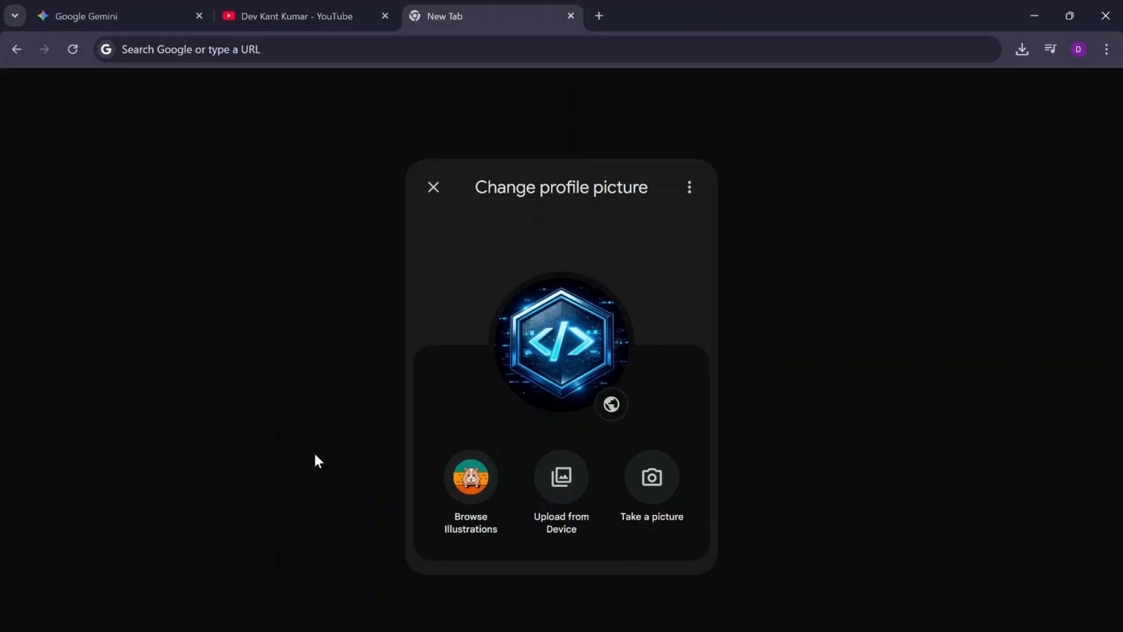
{"action": "left_click", "coordinate": [359, 17]}
{"action": "left_click", "coordinate": [462, 11]}
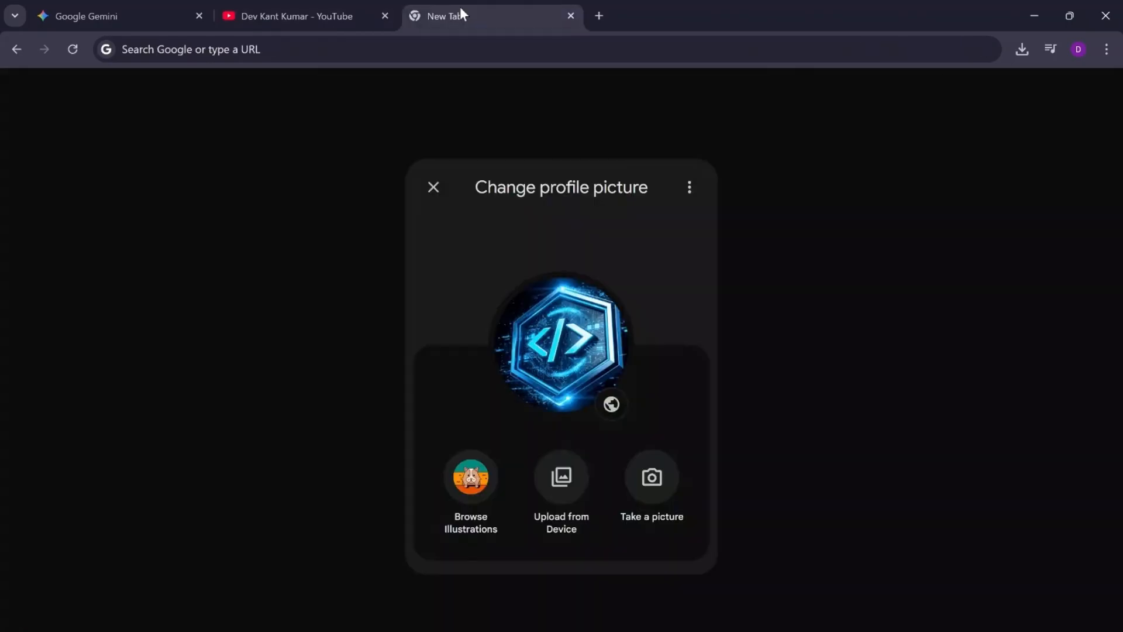
{"action": "left_click", "coordinate": [571, 16]}
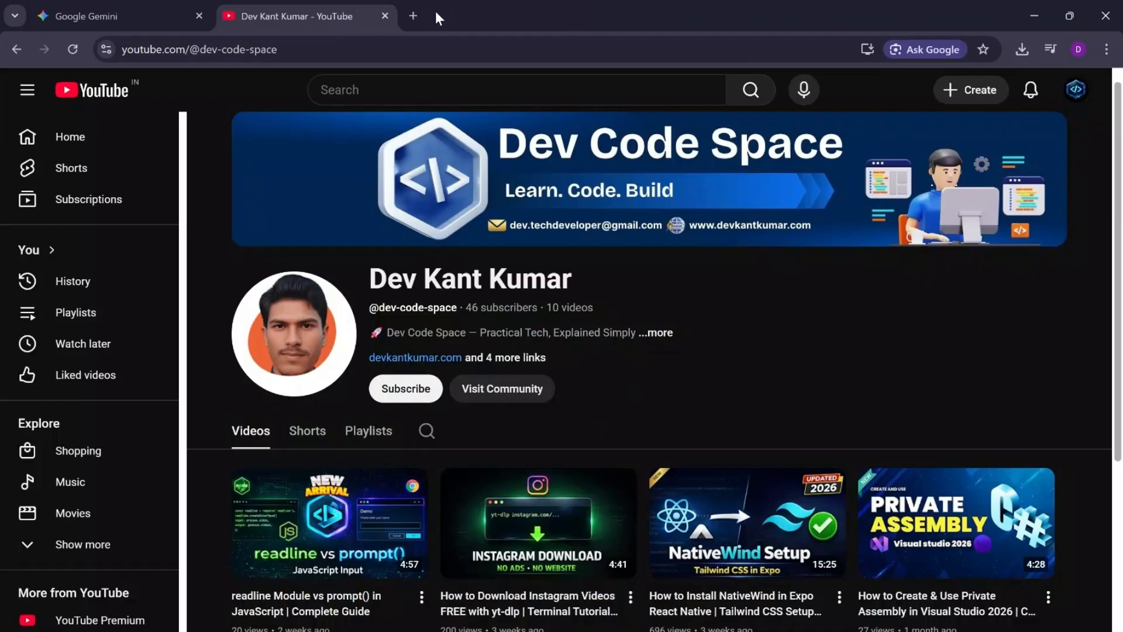
{"action": "key", "text": "ctrl+t"}
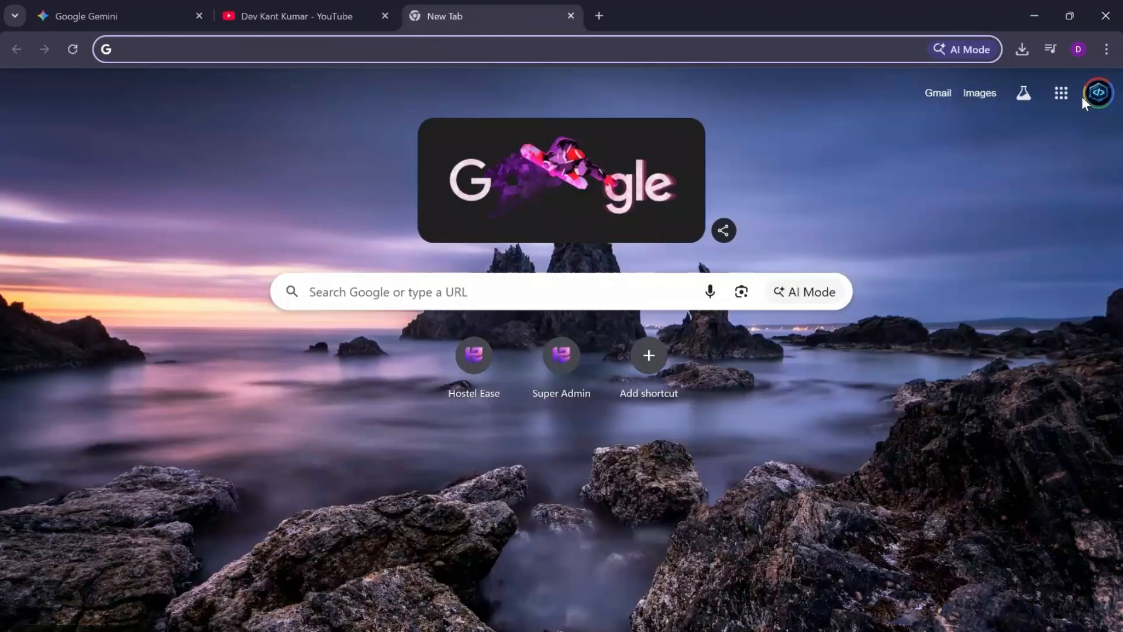
{"action": "left_click", "coordinate": [1084, 95]}
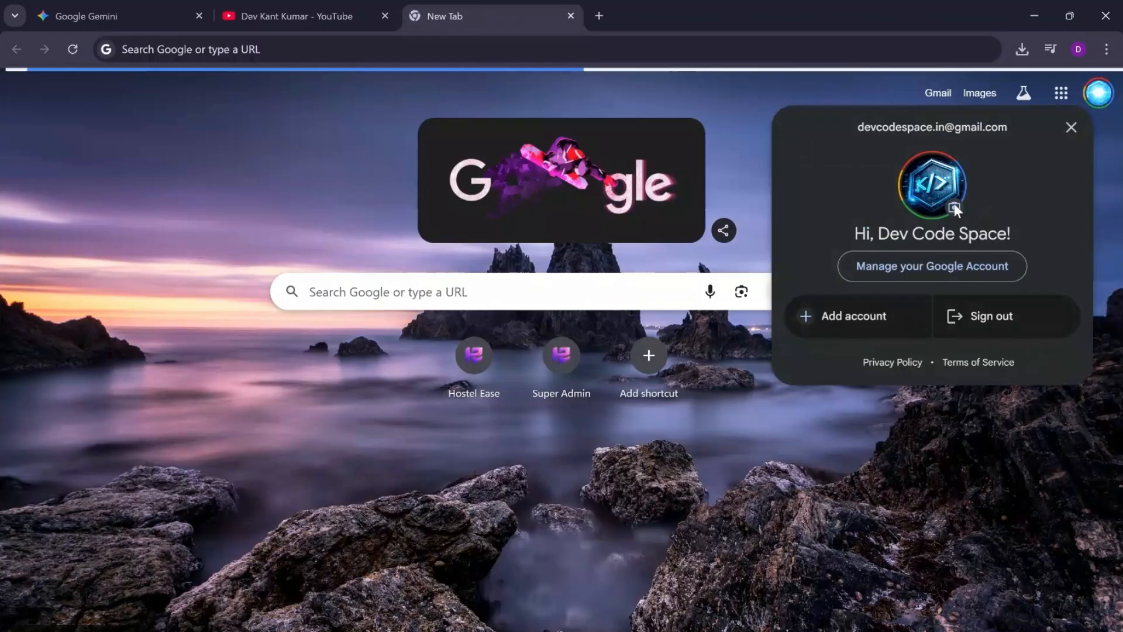
{"action": "left_click", "coordinate": [956, 207]}
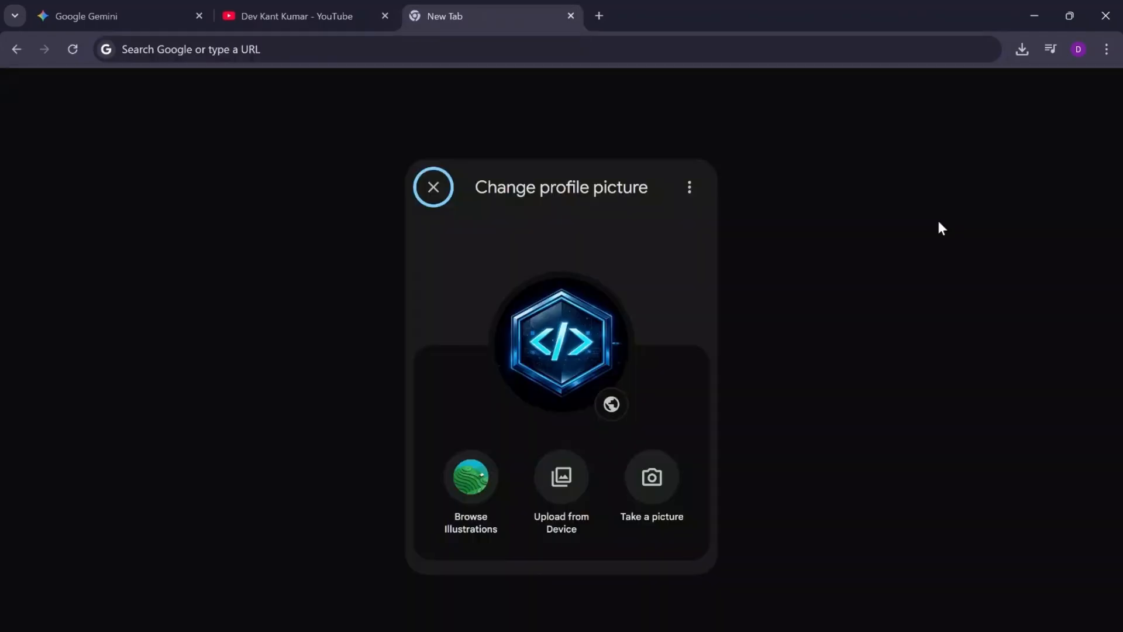
{"action": "left_click", "coordinate": [550, 481]}
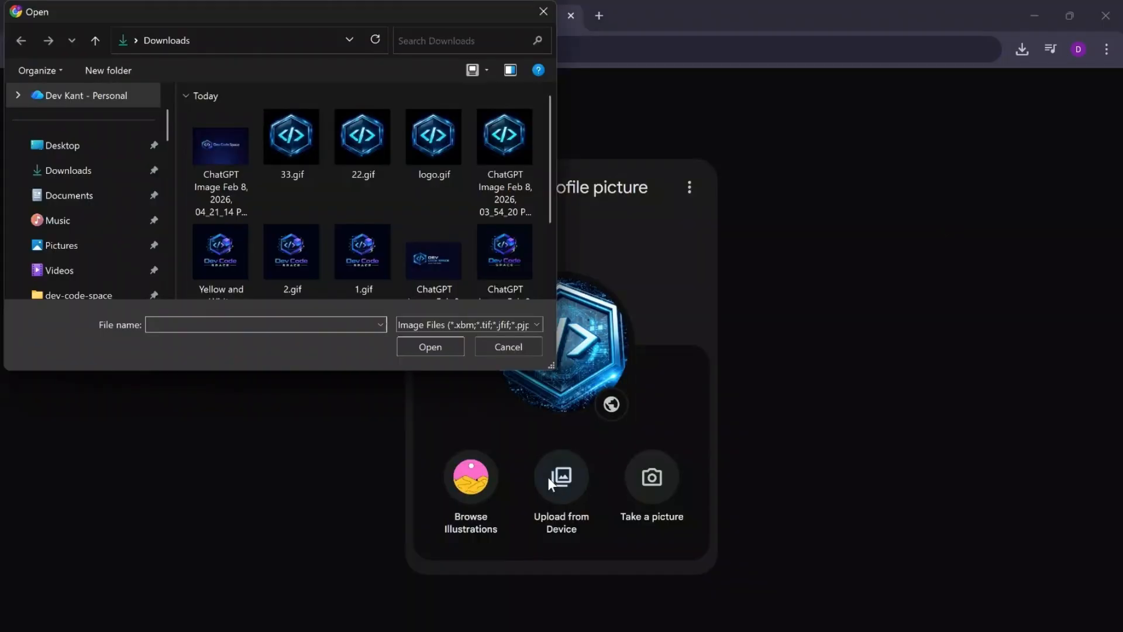
Step: Look through the file picker's Downloads folder for 44.mp4
{"action": "scroll", "coordinate": [451, 210], "scroll_direction": "down", "scroll_amount": 3}
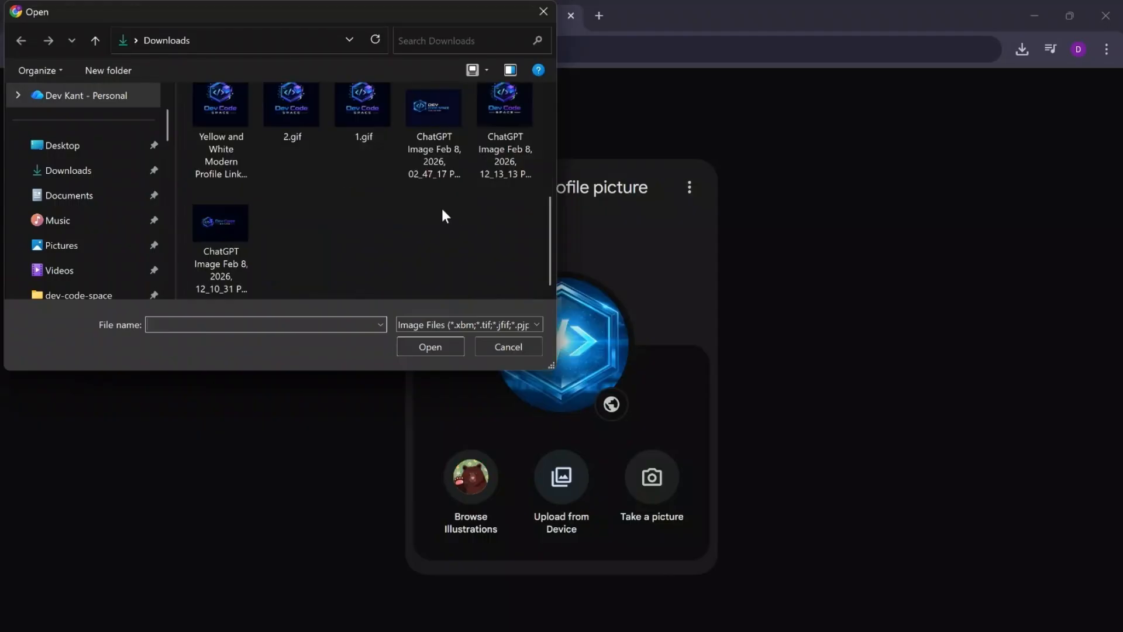
{"action": "scroll", "coordinate": [380, 242], "scroll_direction": "up", "scroll_amount": 3}
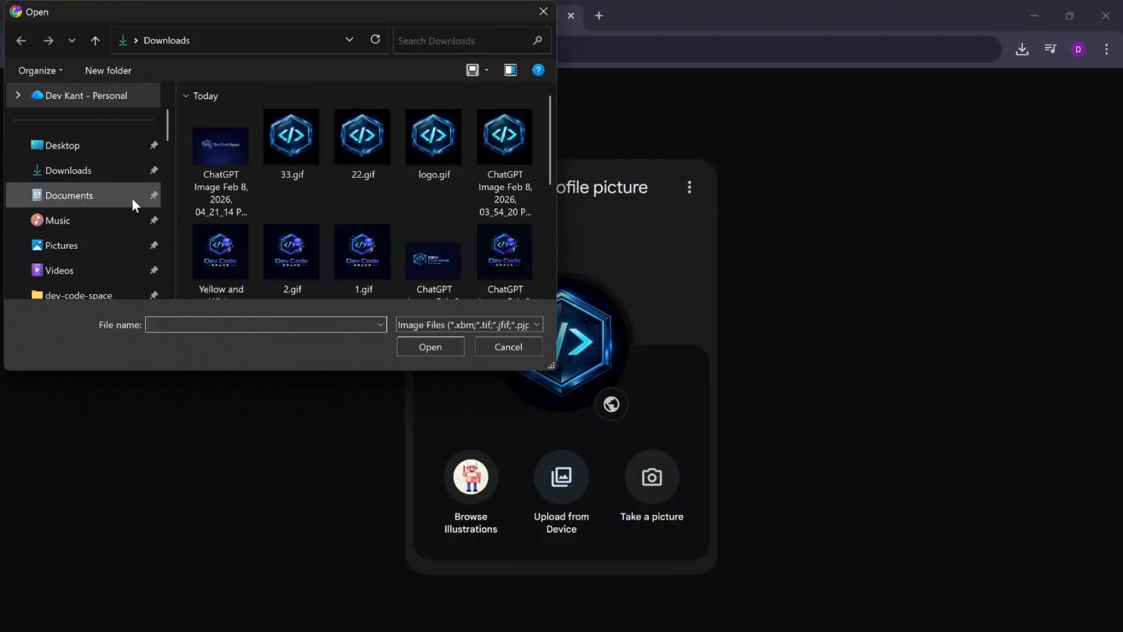
{"action": "left_click", "coordinate": [89, 173]}
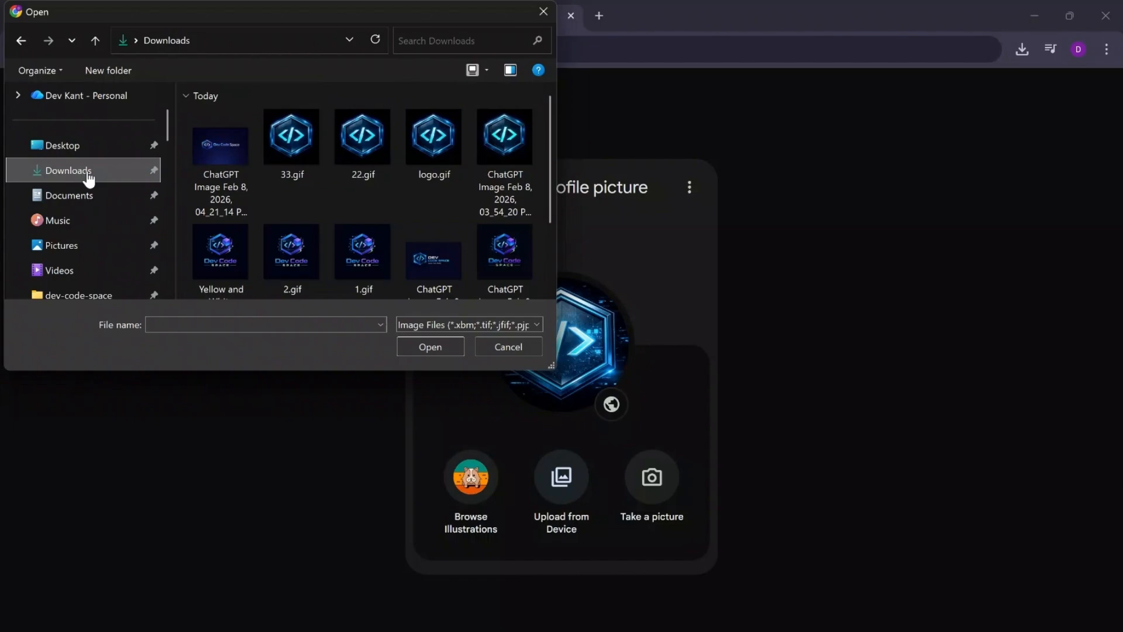
{"action": "scroll", "coordinate": [346, 216], "scroll_direction": "down", "scroll_amount": 2}
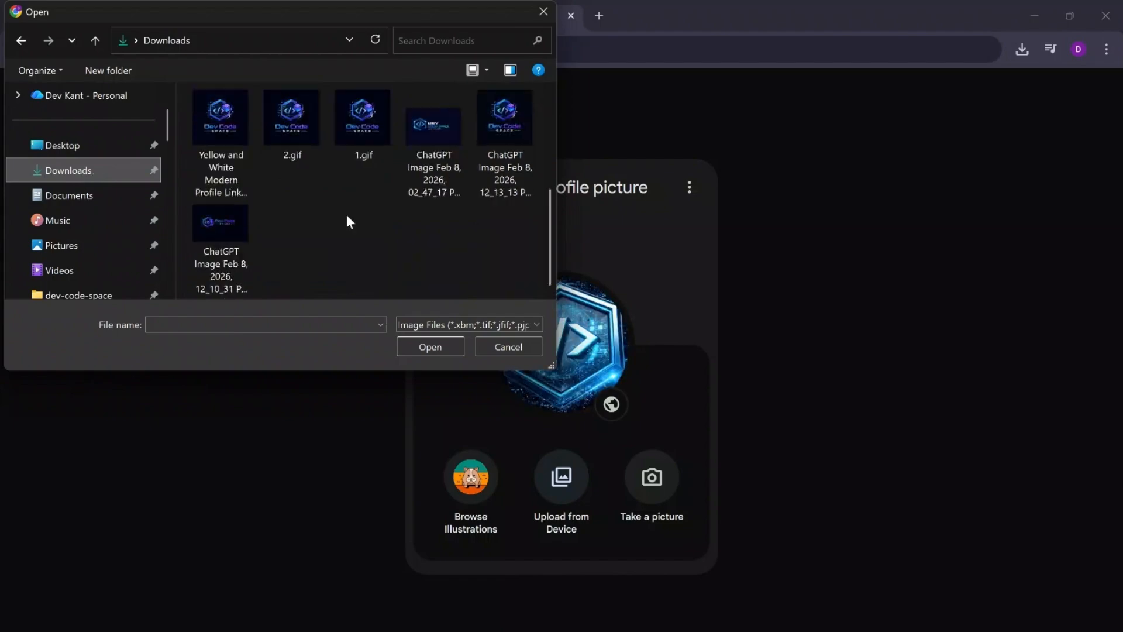
{"action": "scroll", "coordinate": [346, 216], "scroll_direction": "up", "scroll_amount": 2}
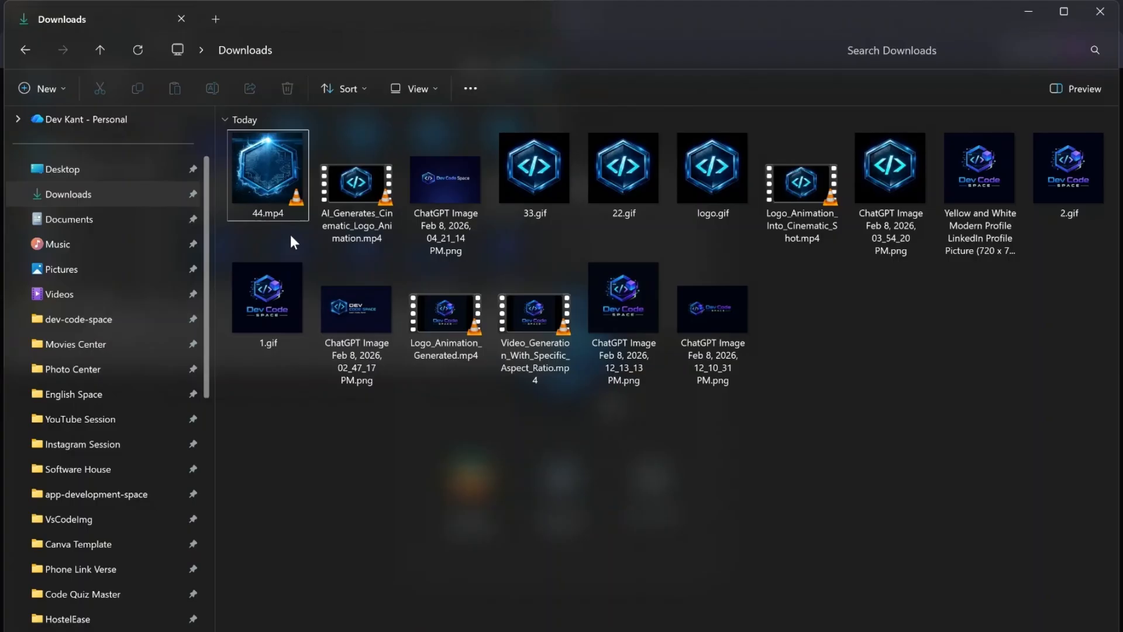
Step: Move 44.mp4 from Downloads into the Instagram Session folder and close File Explorer
{"action": "left_click", "coordinate": [277, 215]}
{"action": "key", "text": "ctrl+x"}
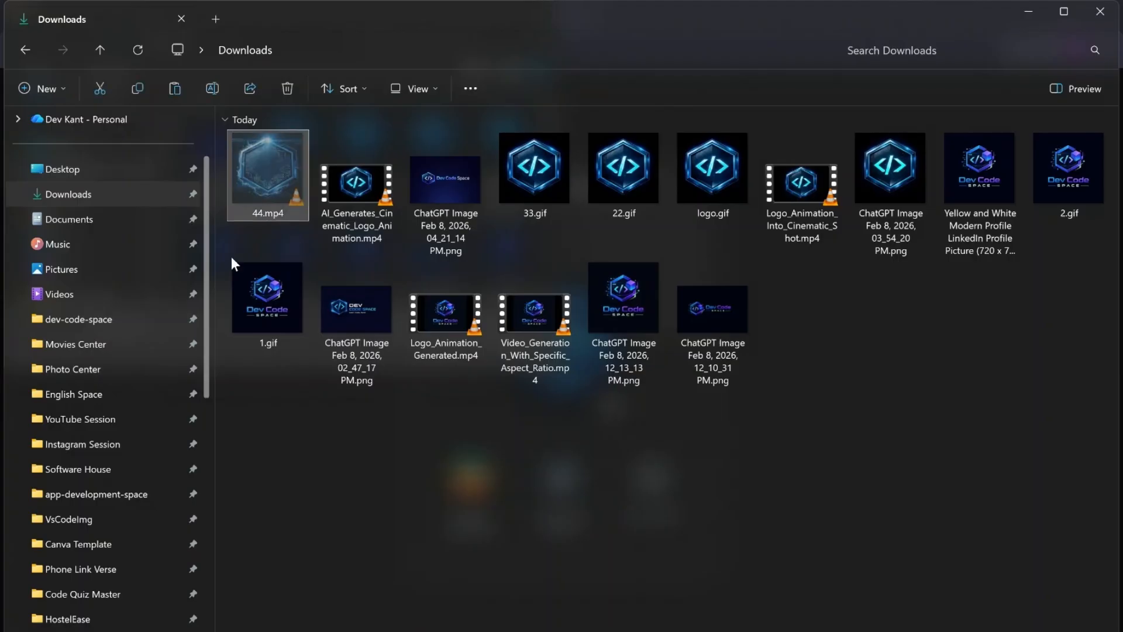
{"action": "left_click", "coordinate": [75, 426]}
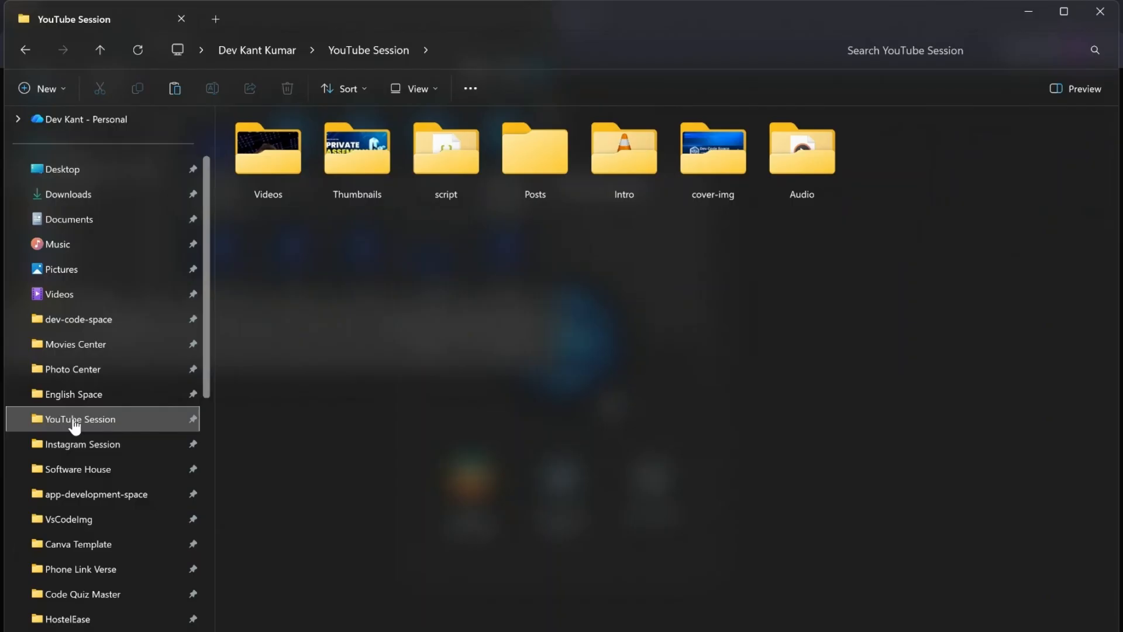
{"action": "left_click", "coordinate": [74, 450]}
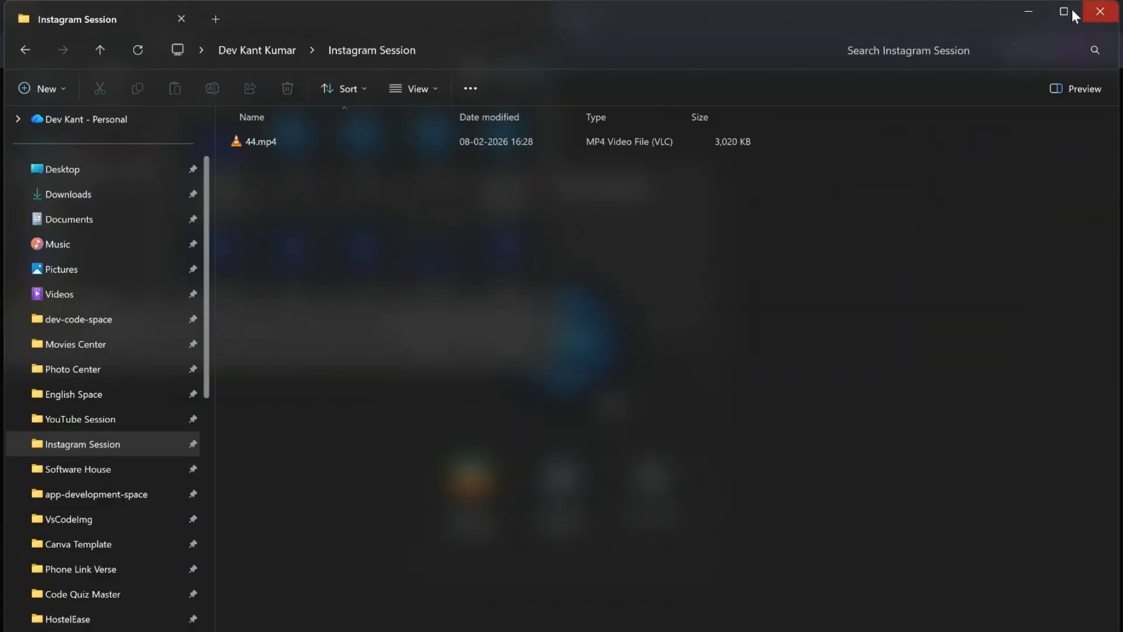
{"action": "left_click", "coordinate": [1100, 11]}
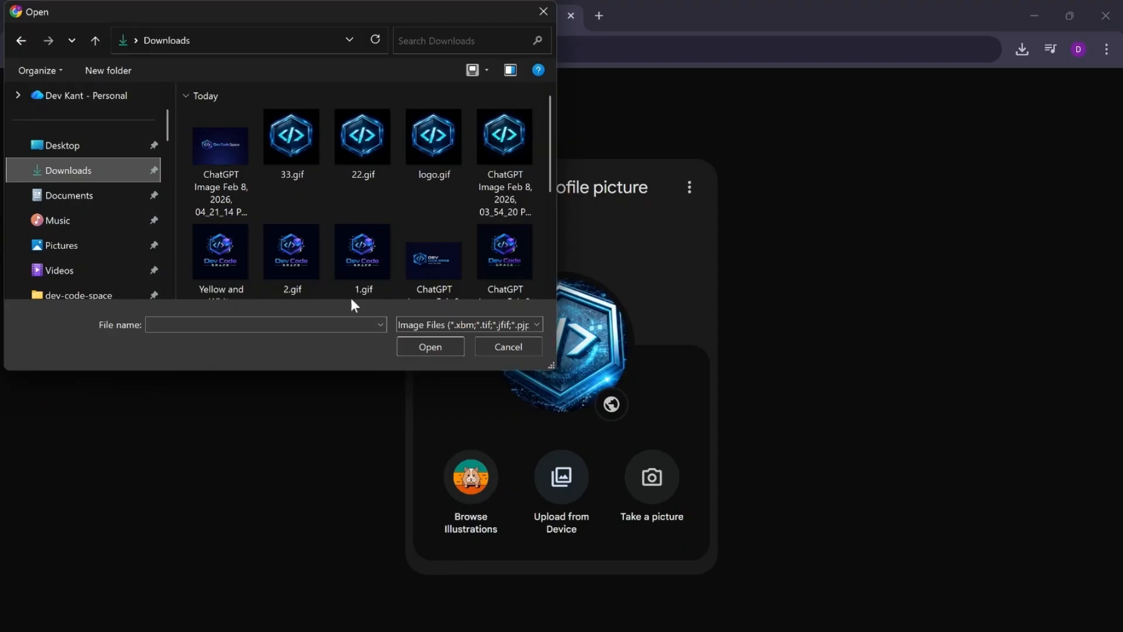
Step: Check the Instagram Session folder in the upload picker for 44.mp4 and cancel the file selection
{"action": "scroll", "coordinate": [75, 292], "scroll_direction": "down", "scroll_amount": 3}
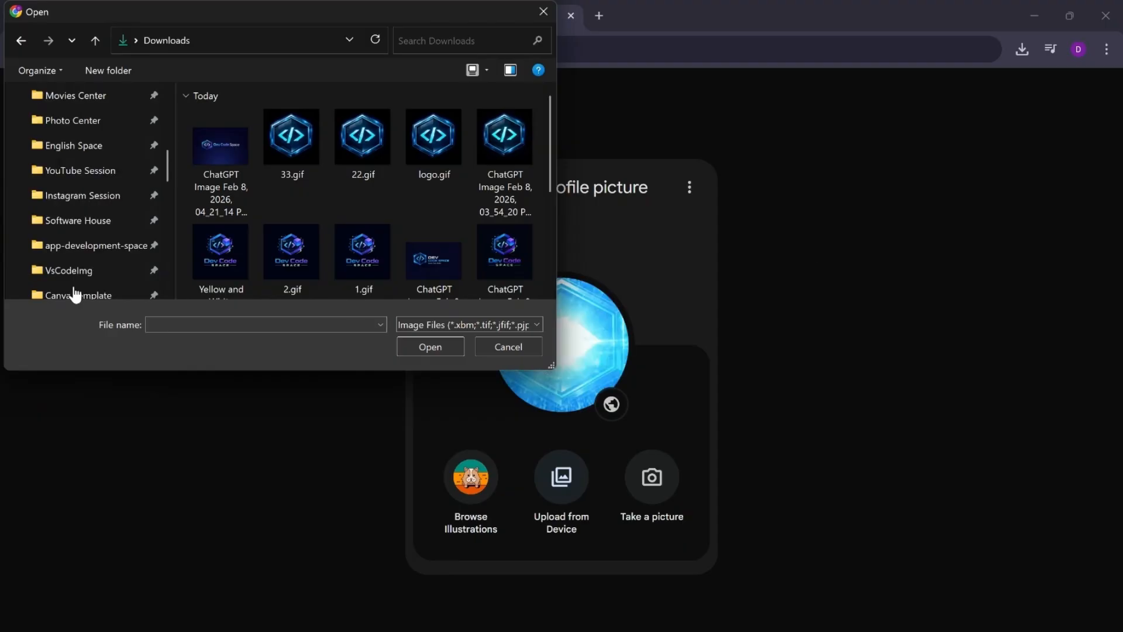
{"action": "left_click", "coordinate": [71, 199]}
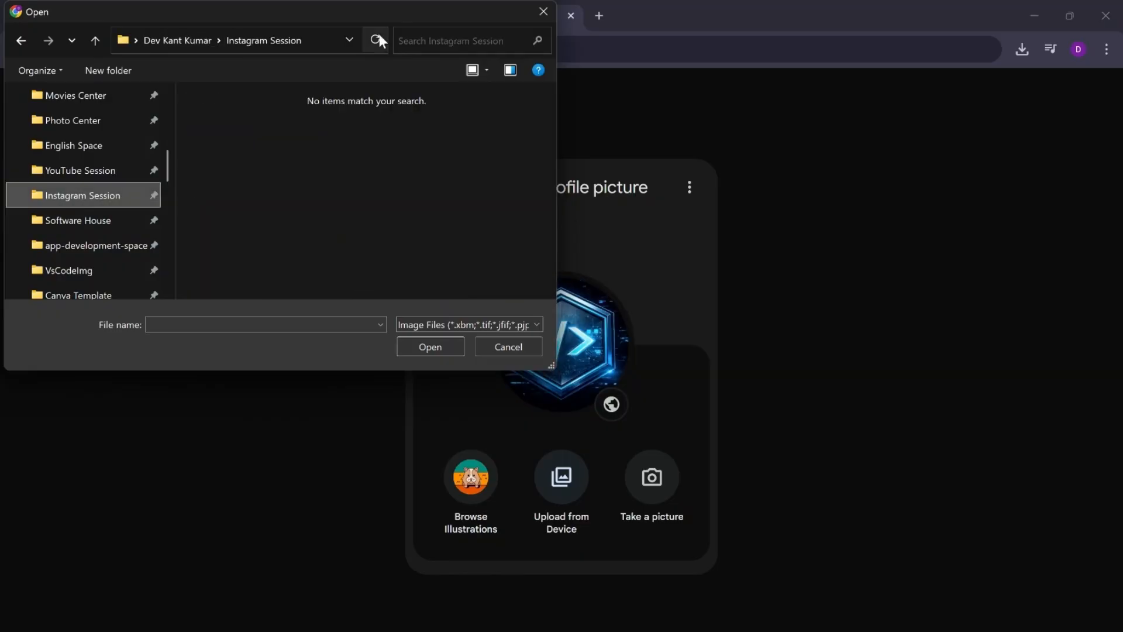
{"action": "left_click", "coordinate": [522, 348]}
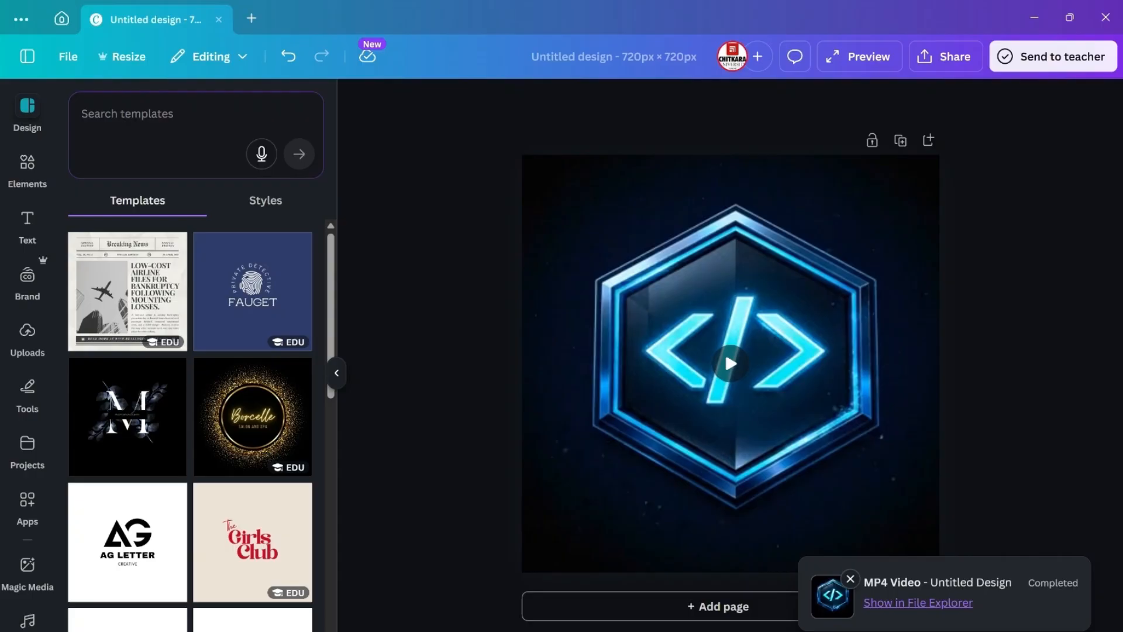
Step: In Canva, download the square logo animation as a GIF at size 0.6 (432 × 432 px)
{"action": "left_click", "coordinate": [934, 57]}
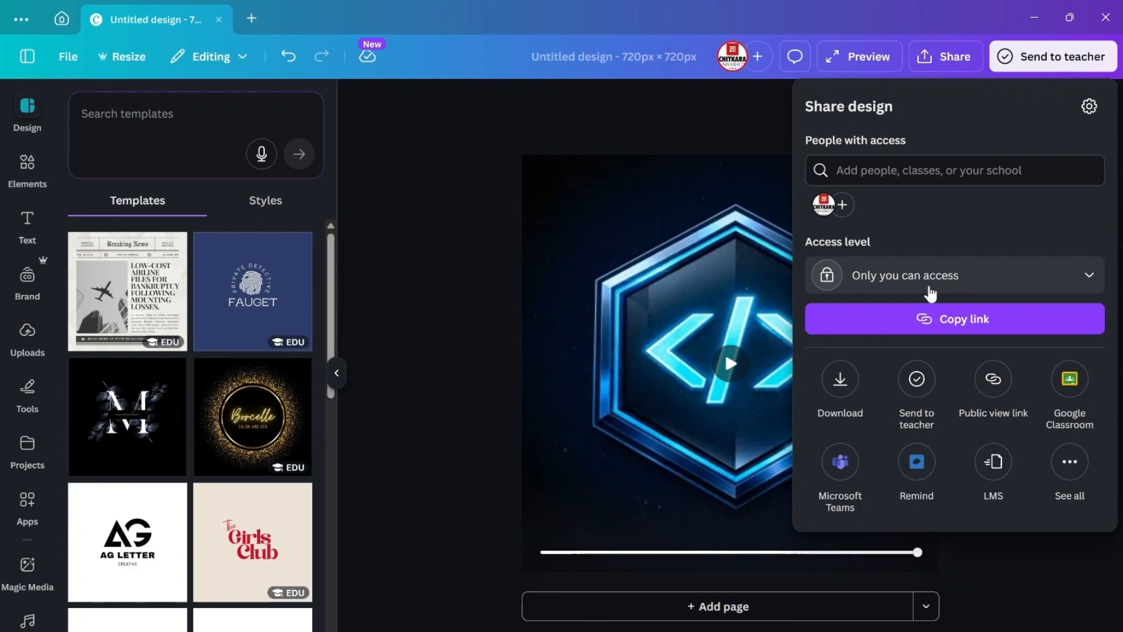
{"action": "left_click", "coordinate": [1030, 586]}
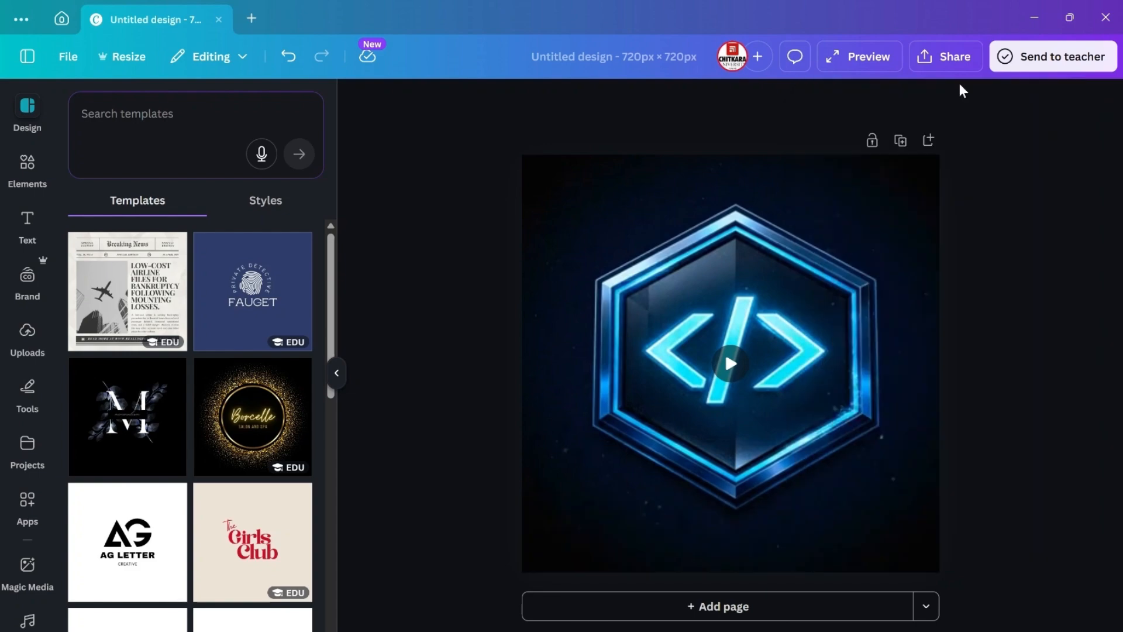
{"action": "left_click", "coordinate": [953, 58]}
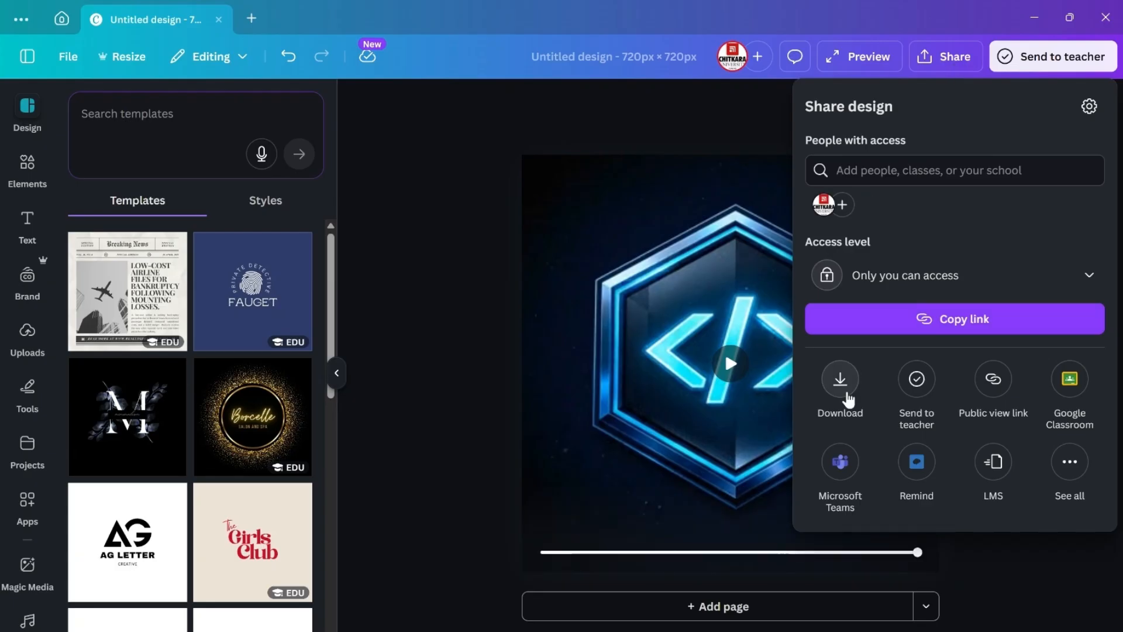
{"action": "left_click", "coordinate": [841, 380]}
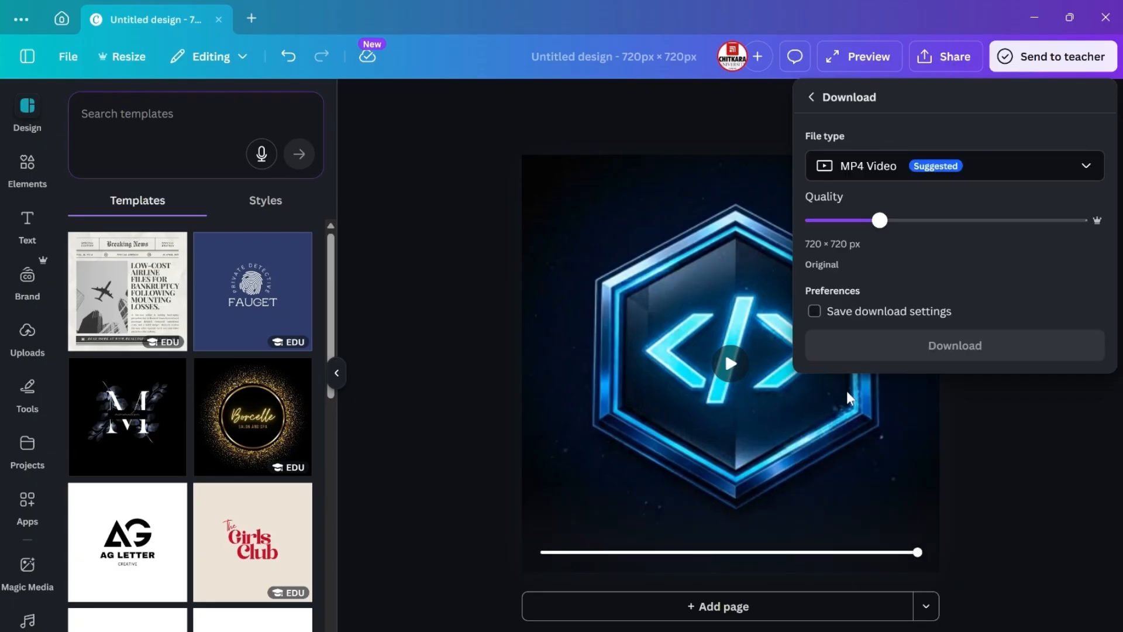
{"action": "left_click", "coordinate": [1038, 171]}
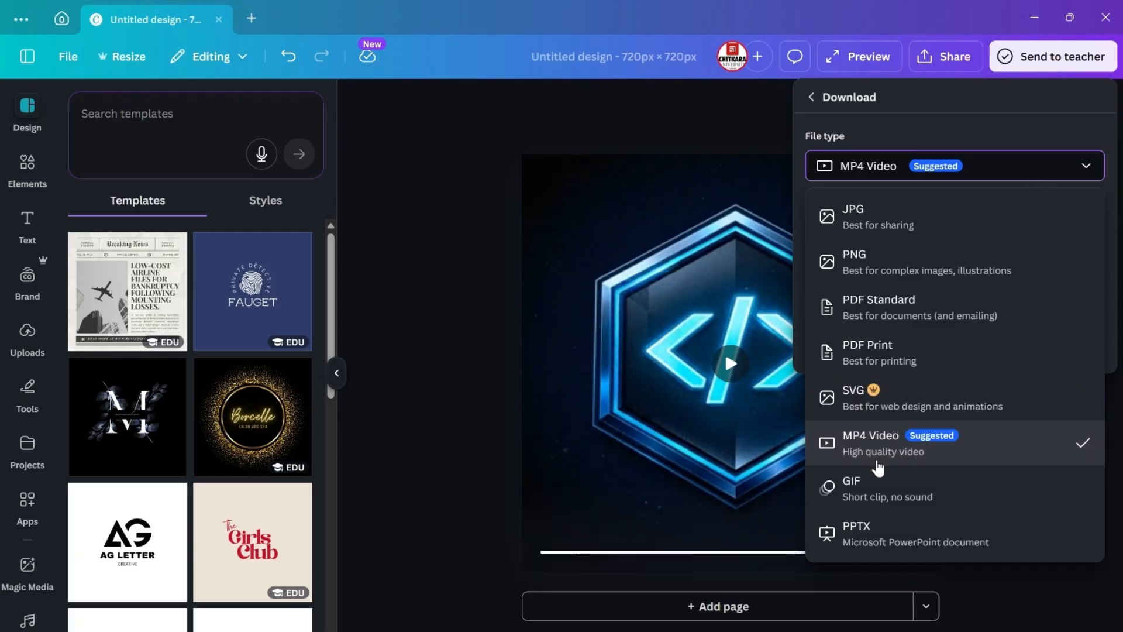
{"action": "left_click", "coordinate": [855, 491]}
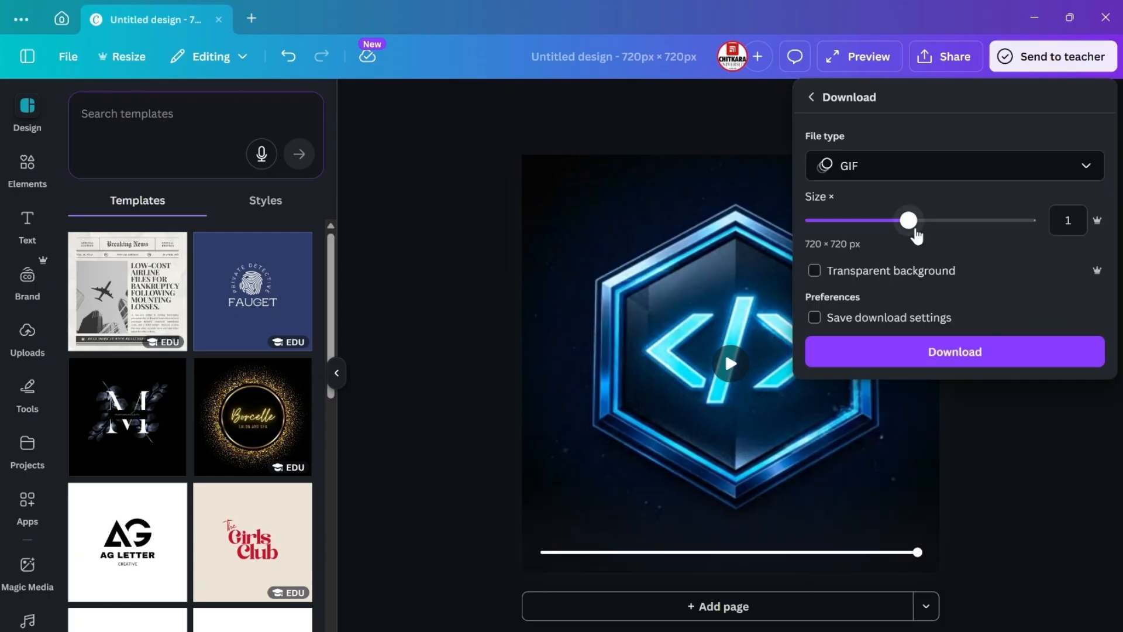
{"action": "left_click_drag", "start_coordinate": [916, 236], "coordinate": [888, 226]}
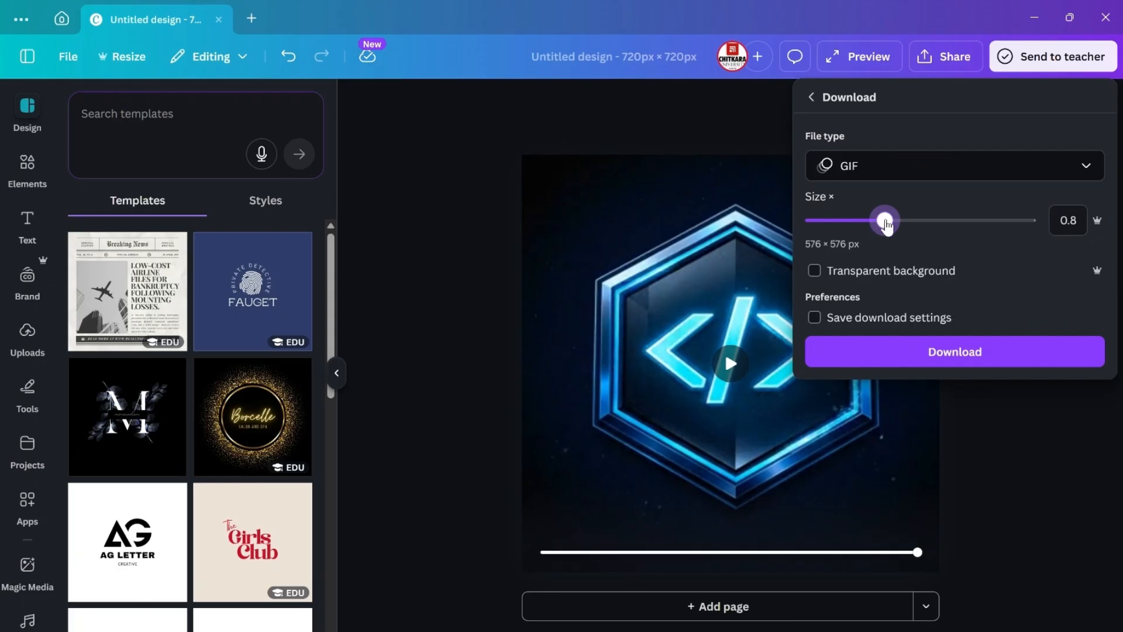
{"action": "left_click_drag", "start_coordinate": [887, 225], "coordinate": [870, 227]}
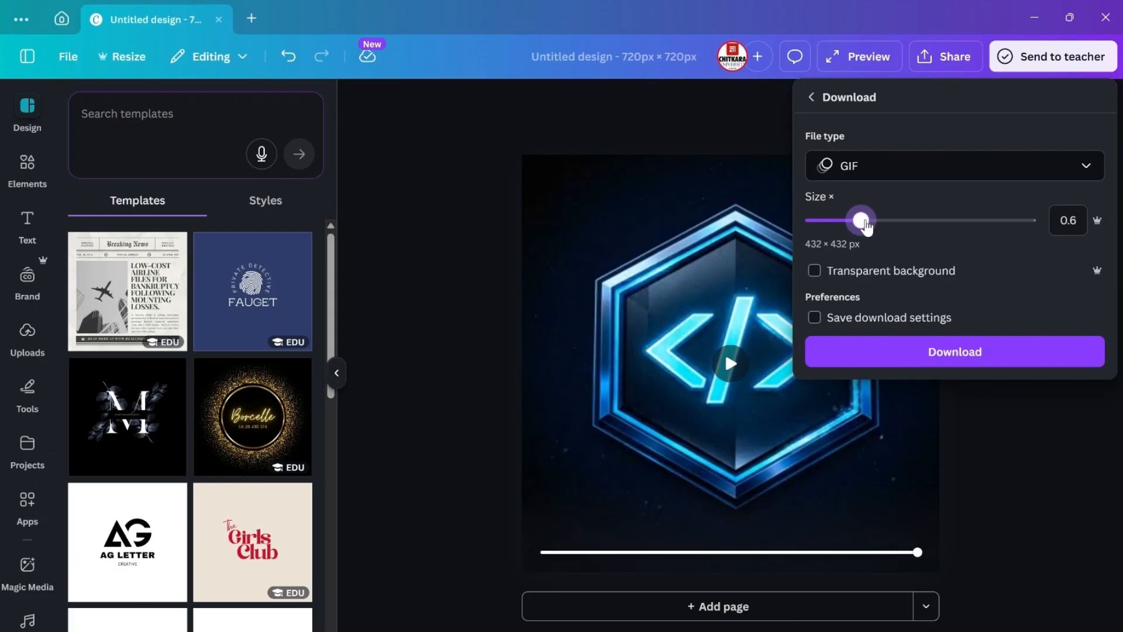
{"action": "left_click", "coordinate": [935, 353]}
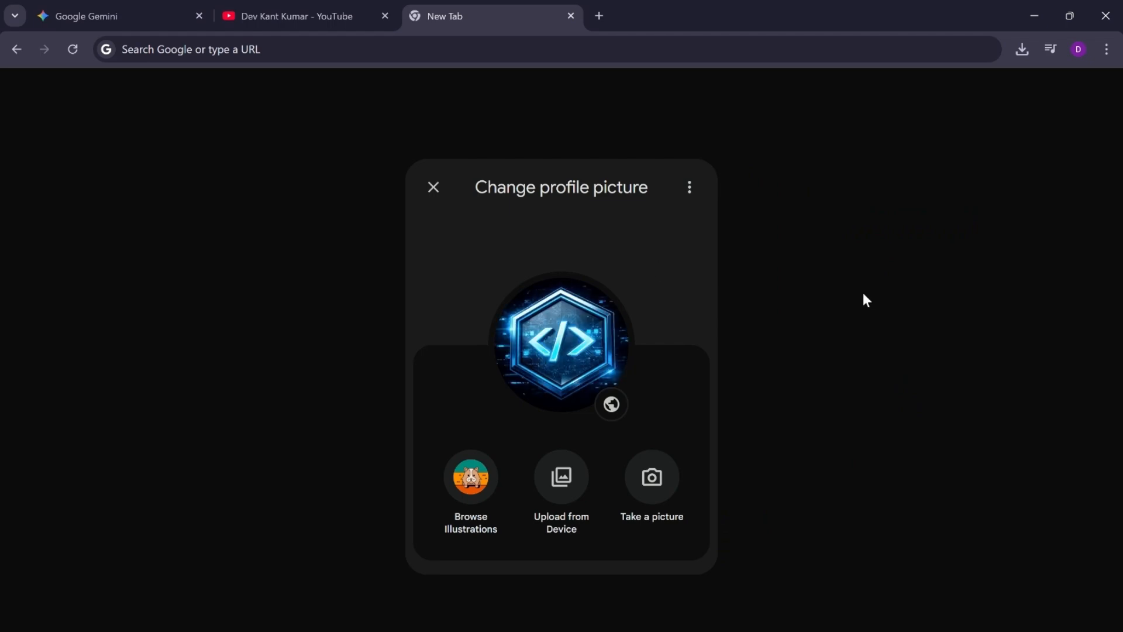
Step: Switch to Canva and save the exported logo GIF in the Downloads folder as Untitled design.gif
{"action": "left_click", "coordinate": [1045, 7]}
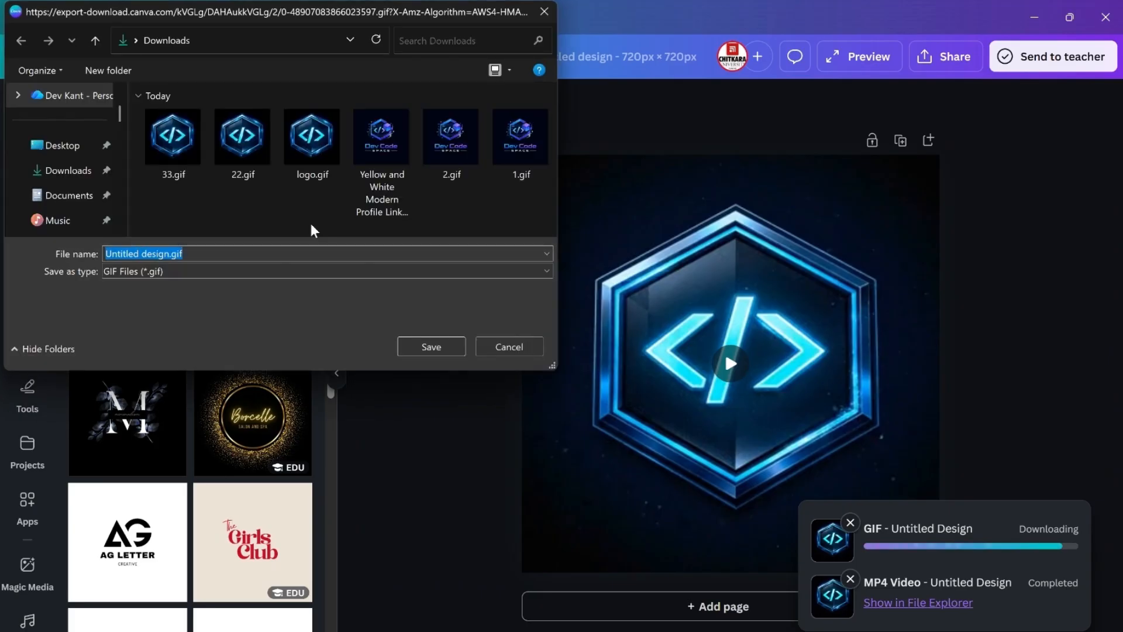
{"action": "left_click", "coordinate": [24, 176]}
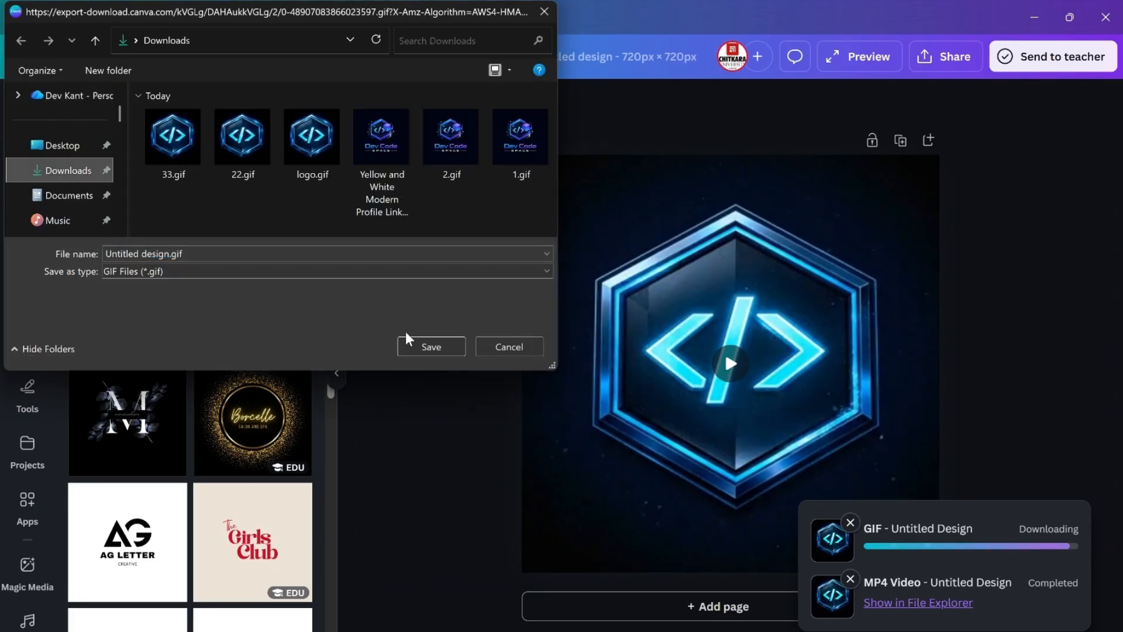
{"action": "left_click", "coordinate": [422, 352]}
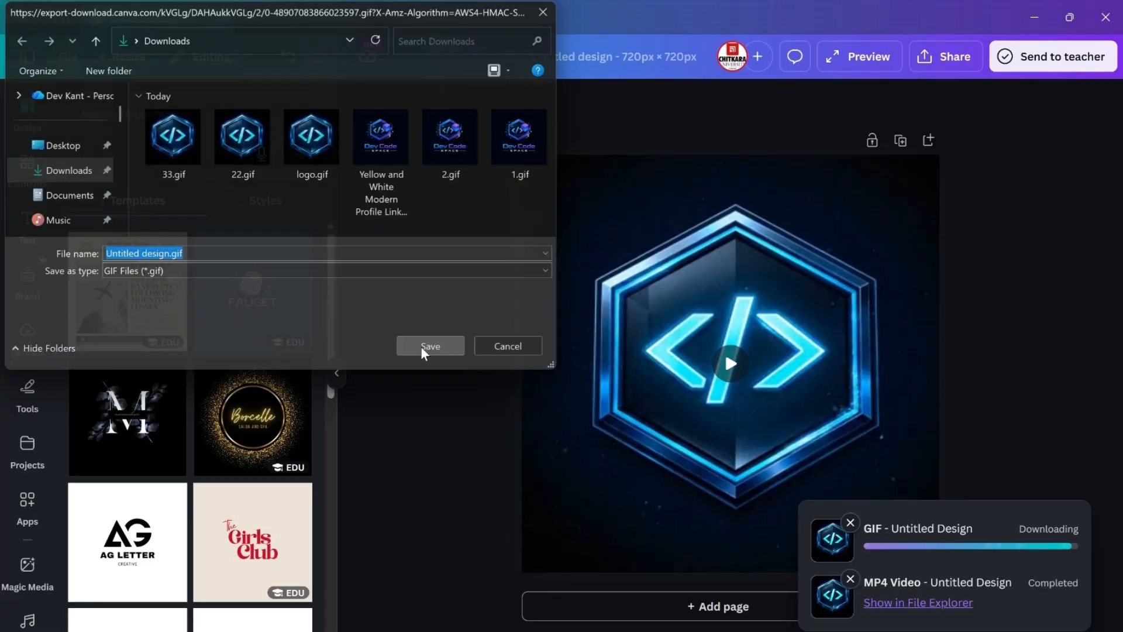
Step: Back in Chrome, upload Untitled design.gif from Downloads as the new profile picture with its default crop, and play the logo animation in Canva
{"action": "left_click", "coordinate": [1035, 14]}
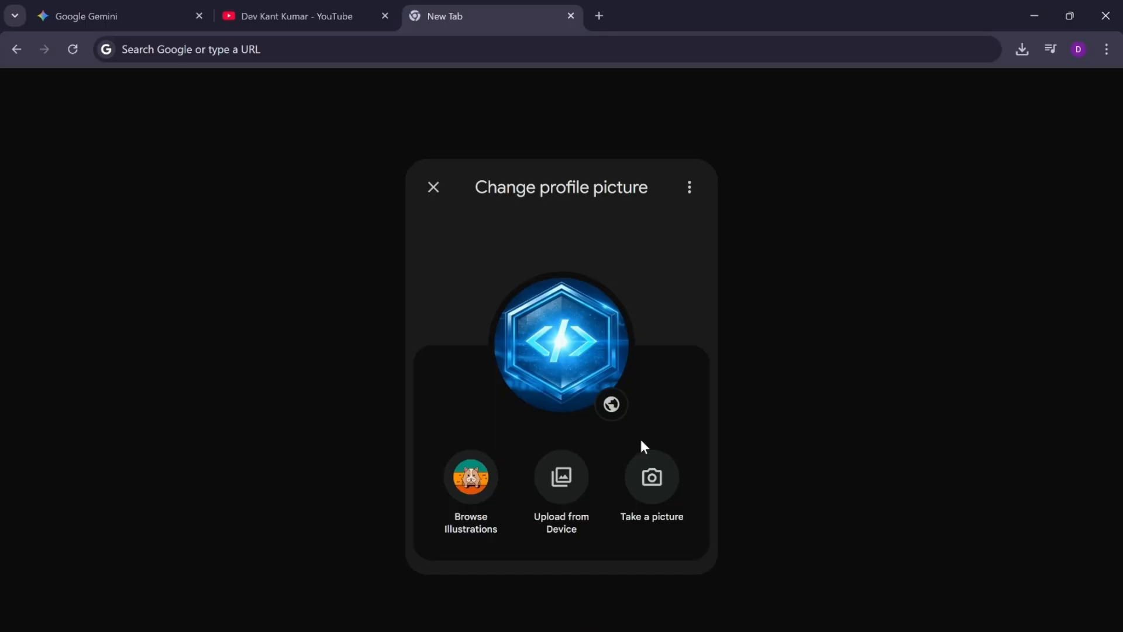
{"action": "left_click", "coordinate": [570, 490]}
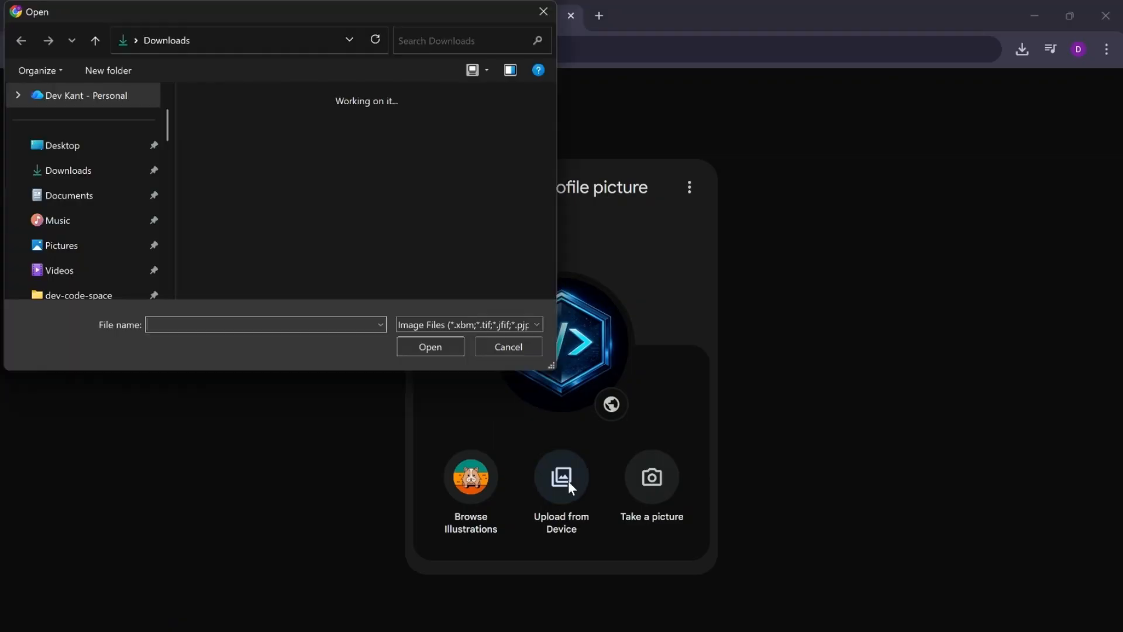
{"action": "left_click", "coordinate": [223, 167]}
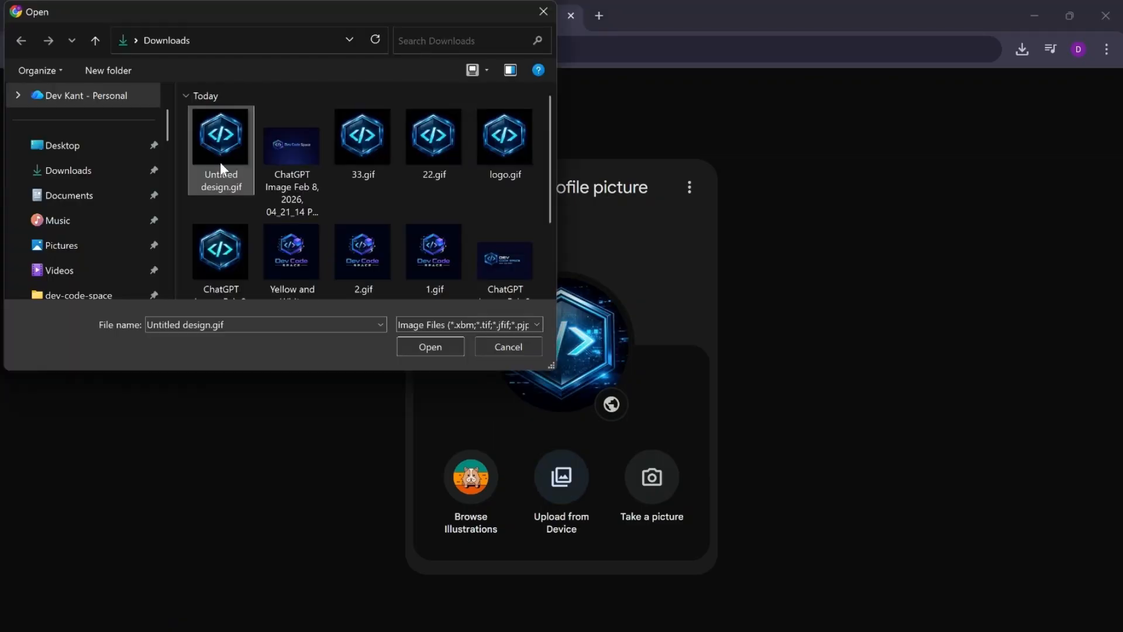
{"action": "left_click", "coordinate": [427, 341]}
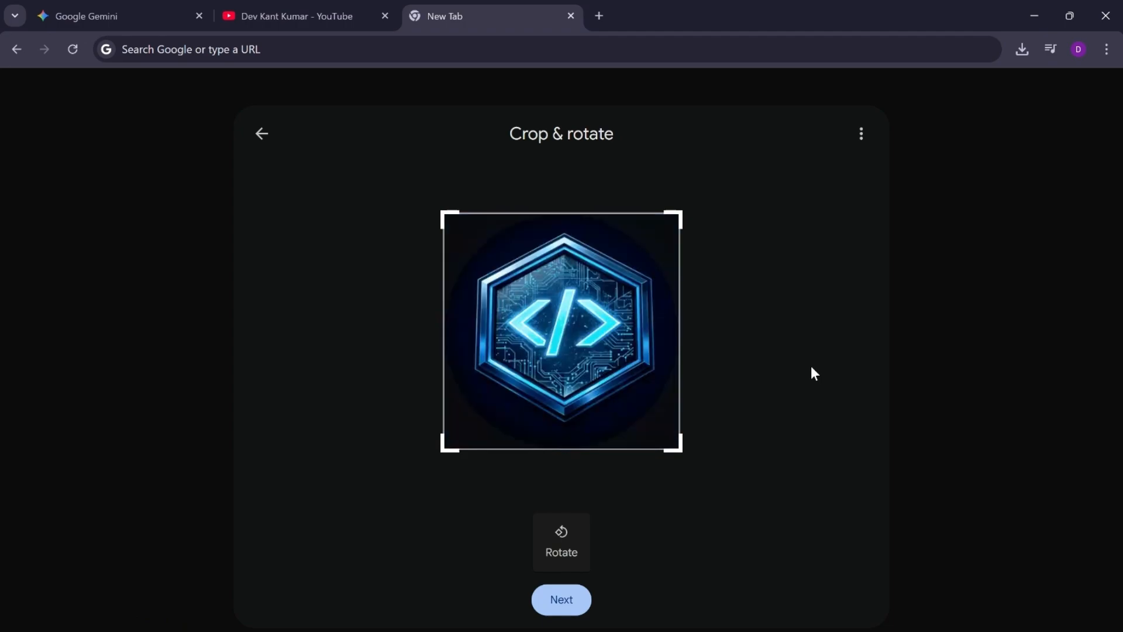
{"action": "left_click", "coordinate": [569, 597]}
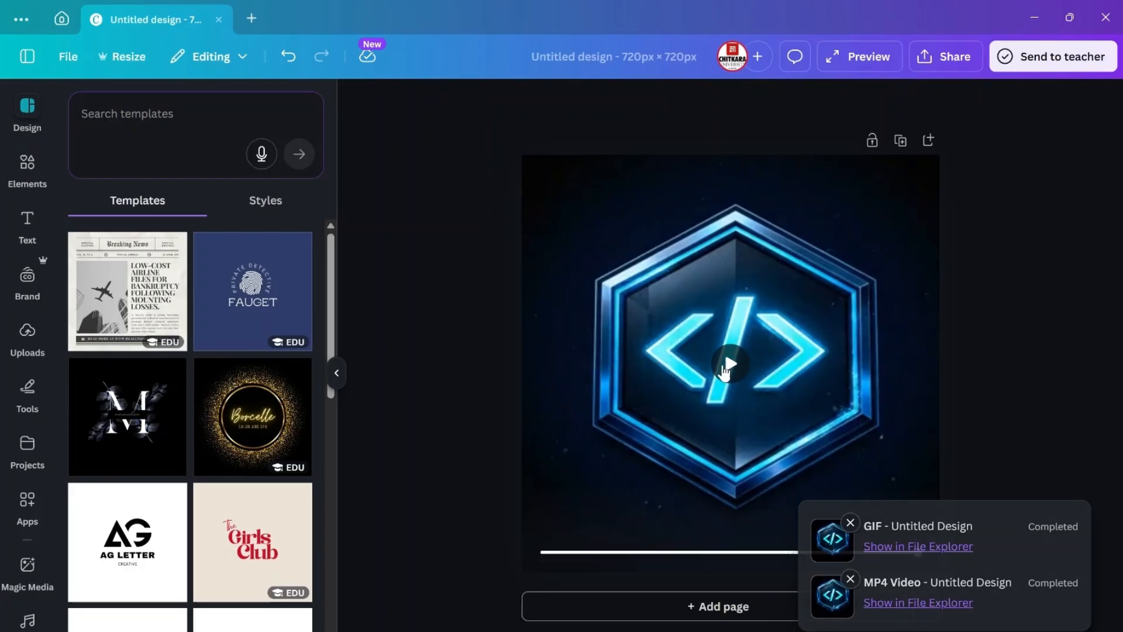
{"action": "left_click", "coordinate": [730, 364]}
{"action": "left_click", "coordinate": [727, 374]}
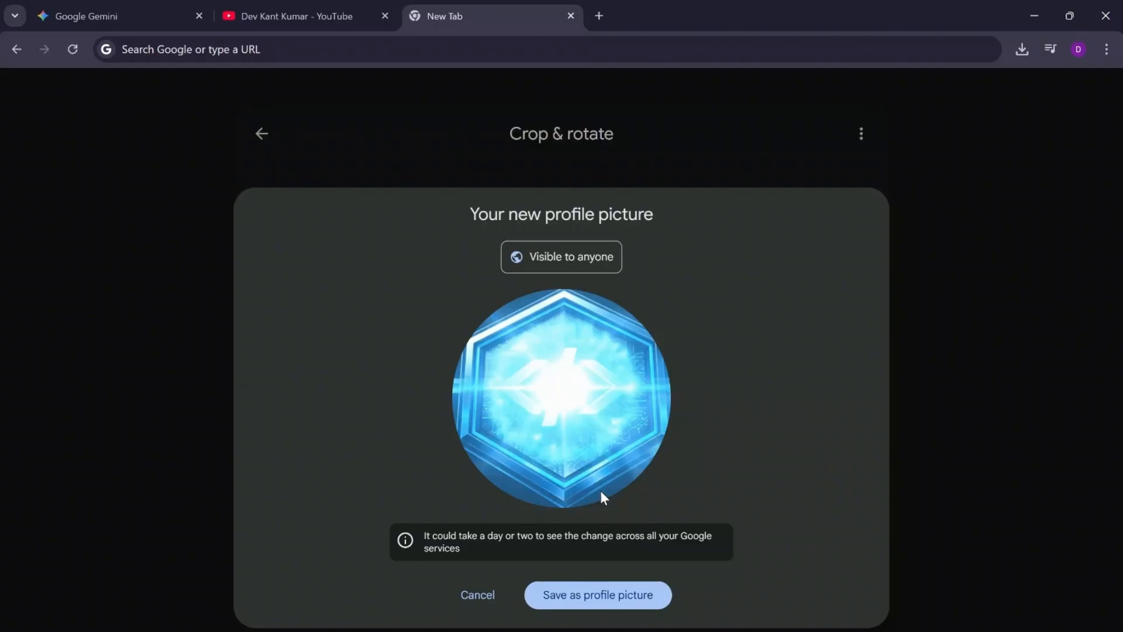
Step: Save the uploaded GIF as the Google profile picture, close the picture dialog and open the account panel to check it
{"action": "left_click", "coordinate": [563, 595]}
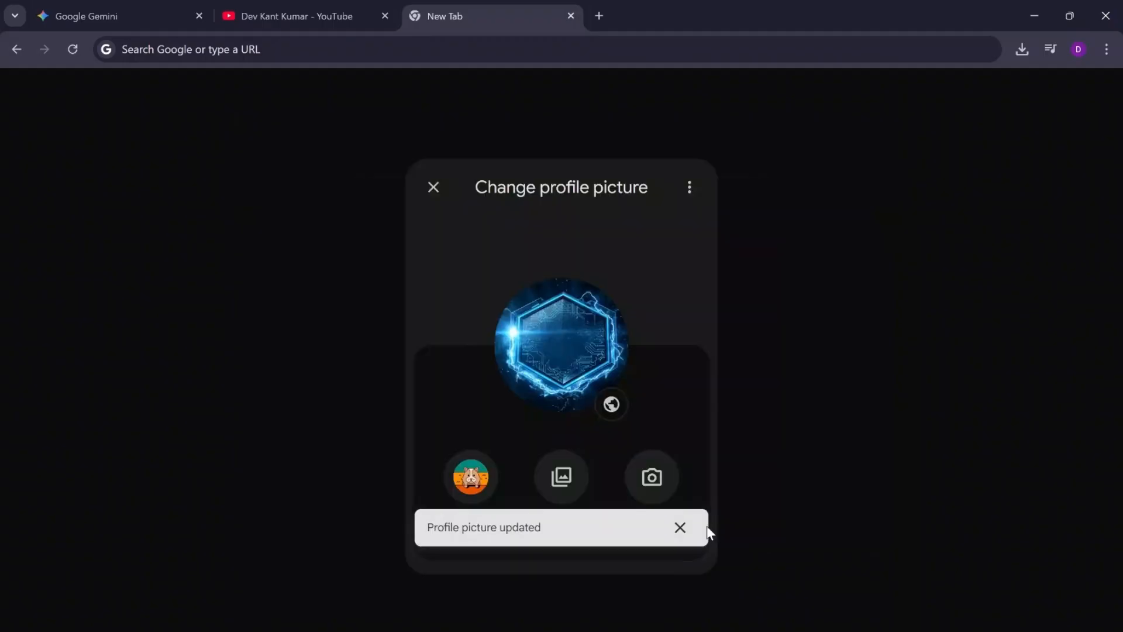
{"action": "left_click", "coordinate": [680, 528]}
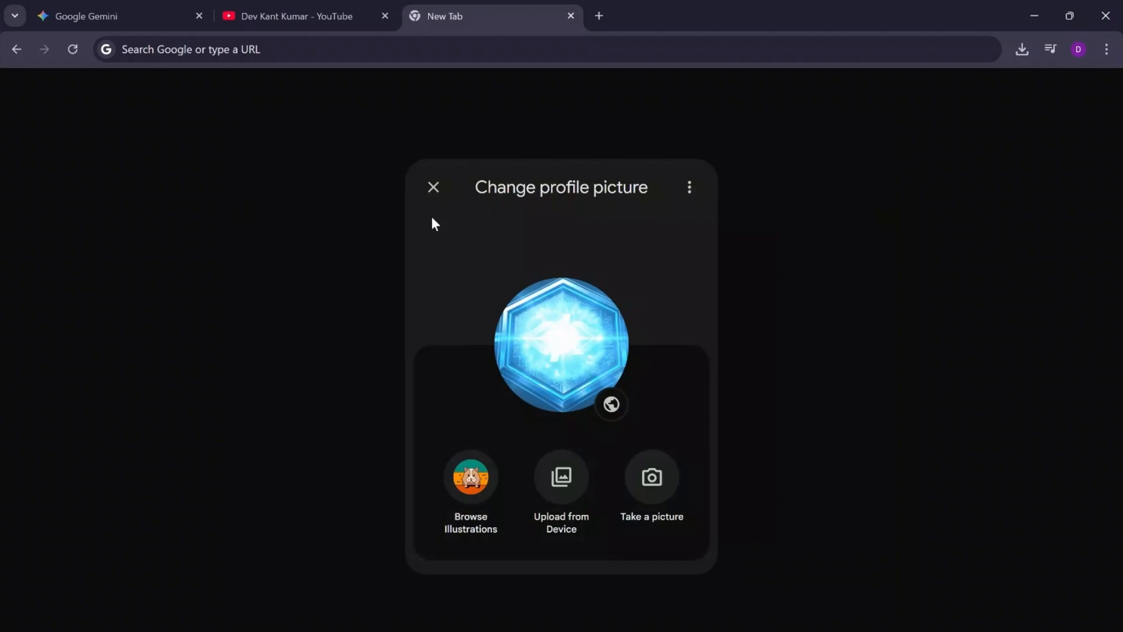
{"action": "left_click", "coordinate": [430, 195]}
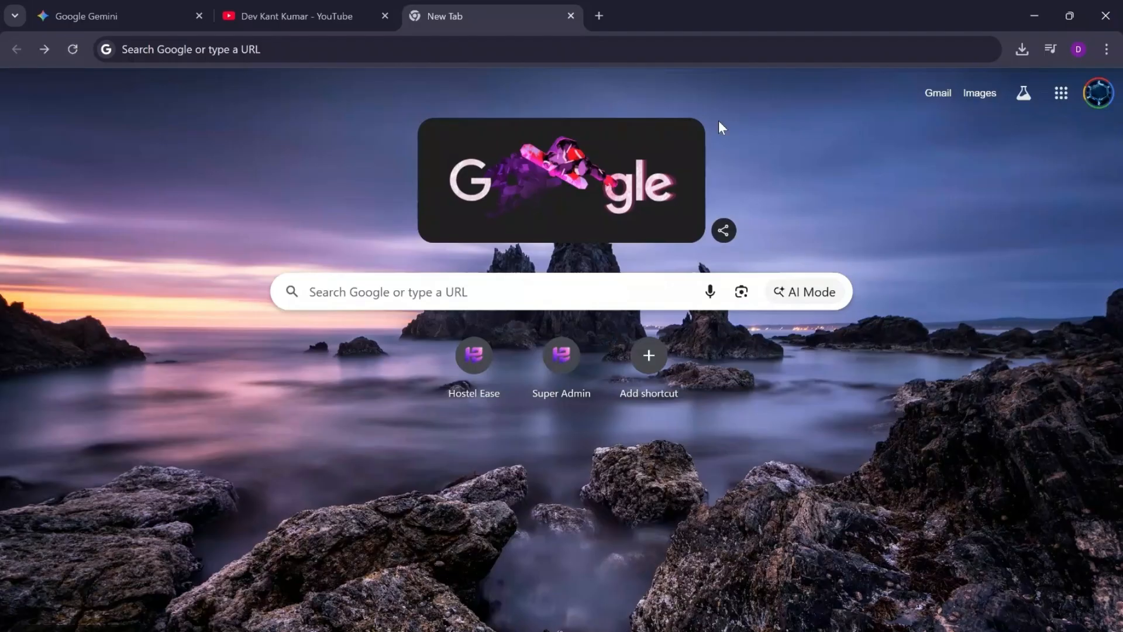
{"action": "left_click", "coordinate": [1099, 95]}
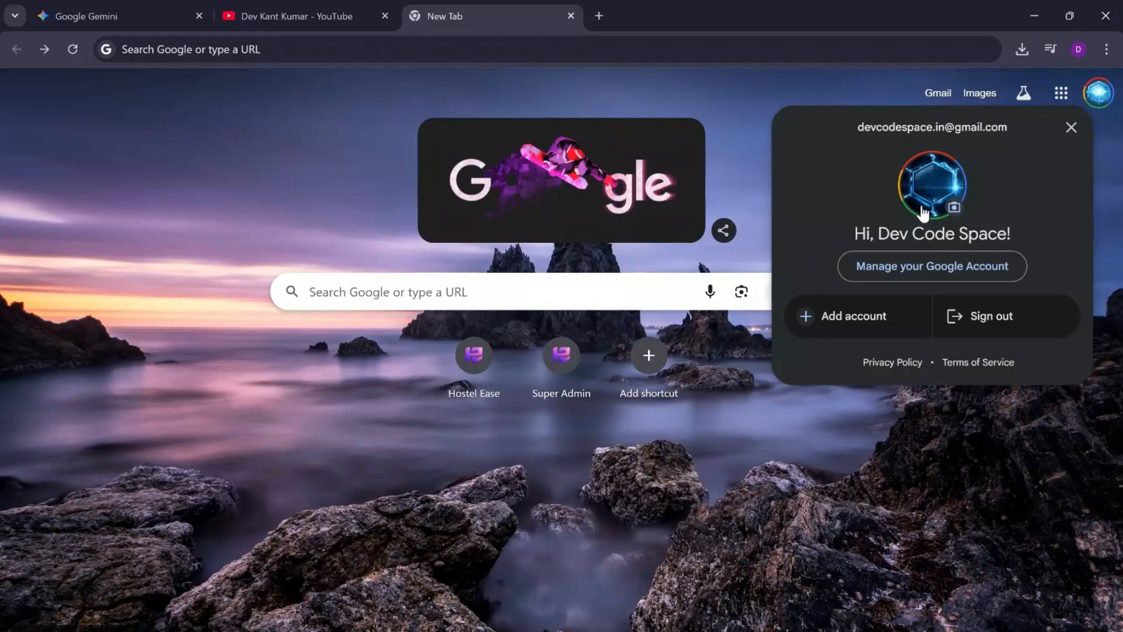